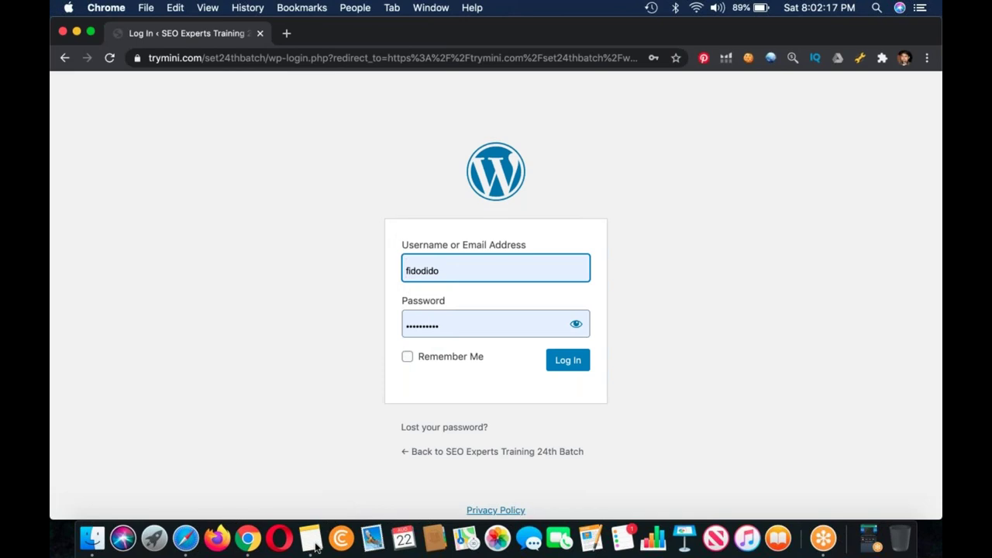
Step: Check the site login details in the note, then open a new blank browser tab
{"action": "left_click", "coordinate": [310, 538]}
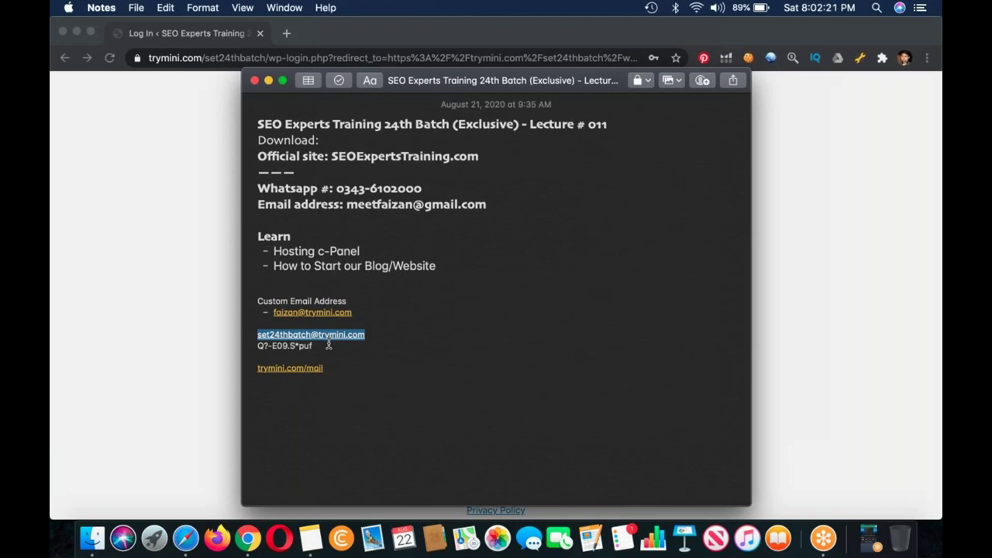
{"action": "left_click", "coordinate": [139, 250]}
{"action": "left_click", "coordinate": [286, 34]}
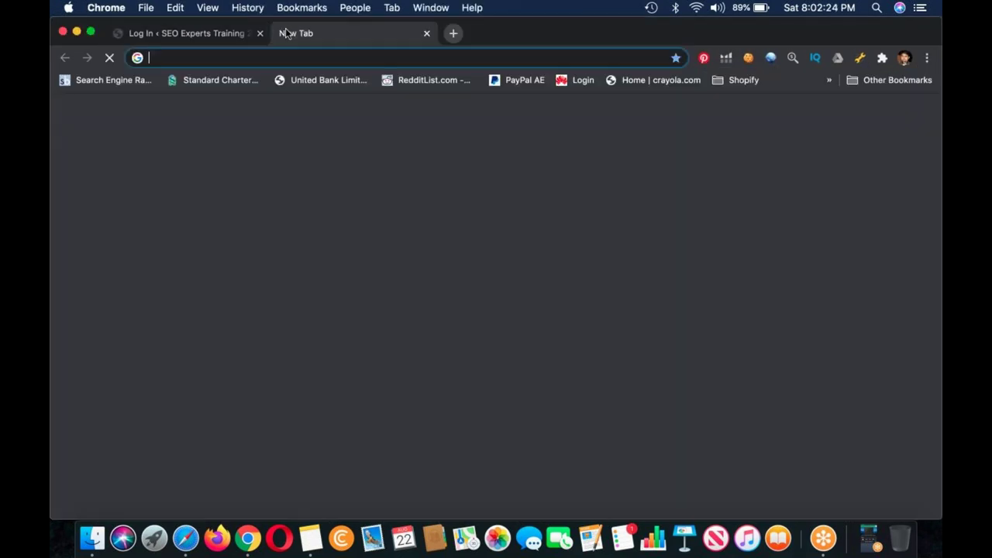
Step: Load the cPanel address, submit the login, and open Softaculous's WordPress app page
{"action": "type", "text": "try"}
{"action": "key", "text": "Return"}
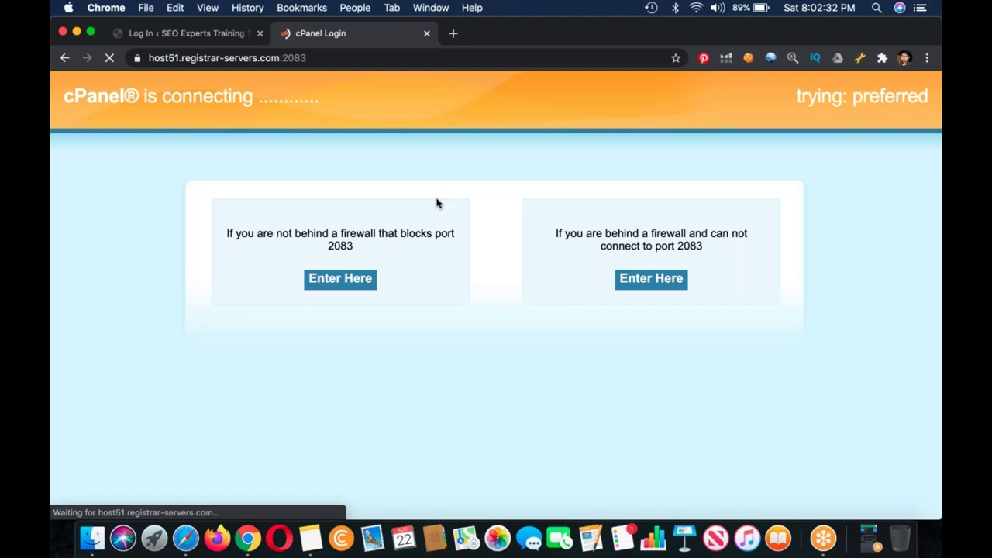
{"action": "key", "text": "Return"}
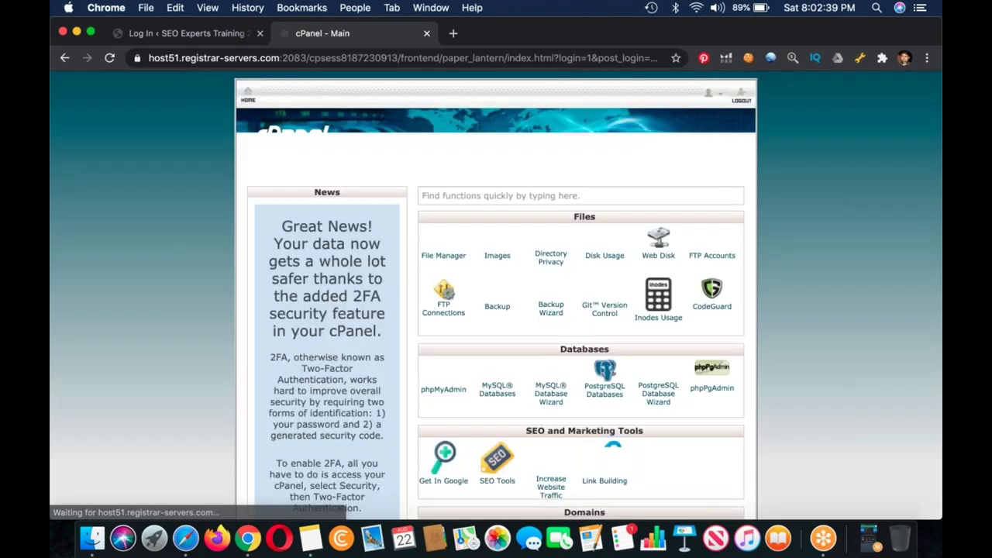
{"action": "scroll", "coordinate": [458, 318], "scroll_direction": "down", "scroll_amount": 10}
{"action": "left_click", "coordinate": [458, 318]}
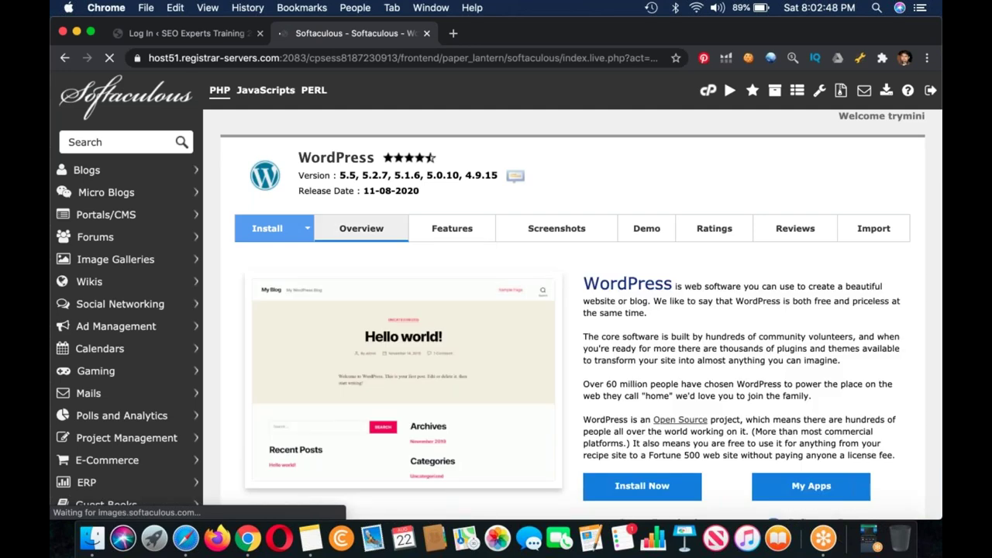
Step: Find the set24thbatch installation by searching '24th' and open its WordPress admin dashboard
{"action": "scroll", "coordinate": [531, 300], "scroll_direction": "down", "scroll_amount": 7}
{"action": "scroll", "coordinate": [532, 300], "scroll_direction": "down", "scroll_amount": 3}
{"action": "key", "text": "super+f"}
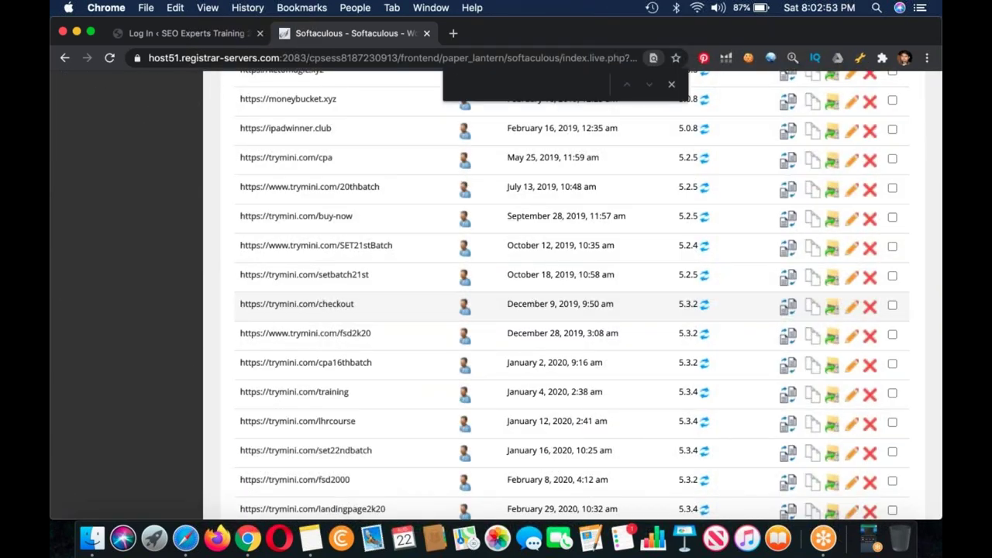
{"action": "type", "text": "24th"}
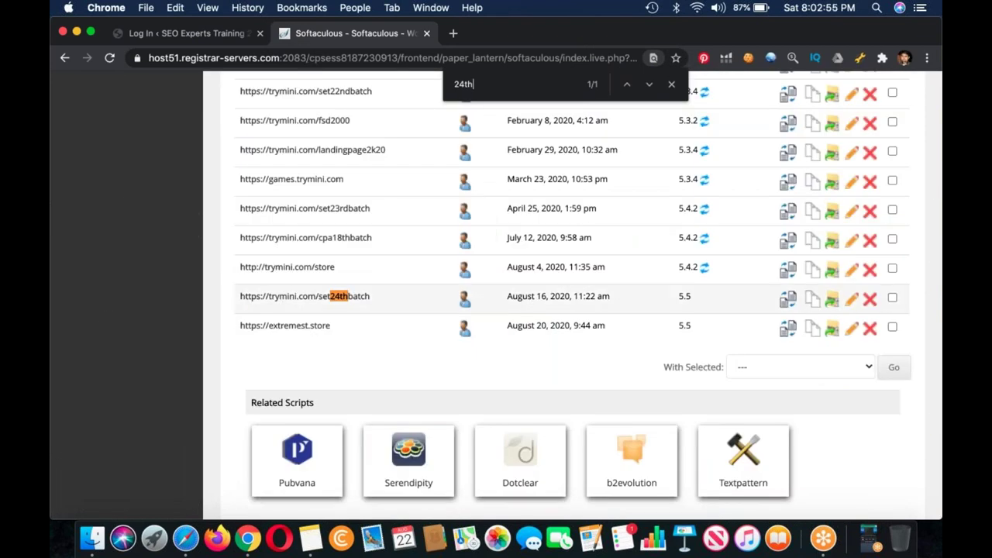
{"action": "left_click", "coordinate": [788, 297]}
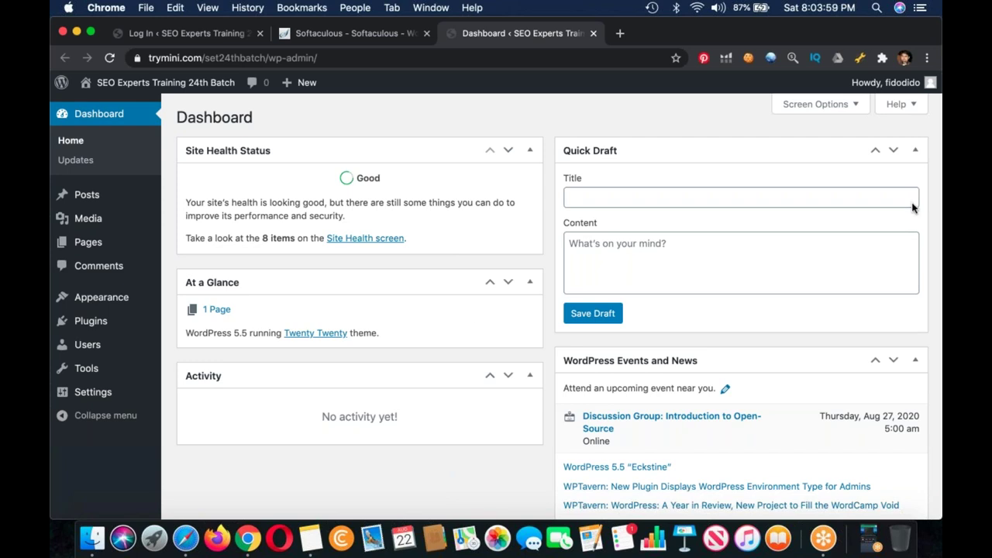
Step: Add a 'Plugins' heading to the note listing WPS Contact Form – Rank Match Plugin and Jetpack
{"action": "left_click", "coordinate": [310, 537]}
{"action": "left_click", "coordinate": [432, 429]}
{"action": "type", "text": "Plugins"}
{"action": "key", "text": "Return"}
{"action": "type", "text": "- "}
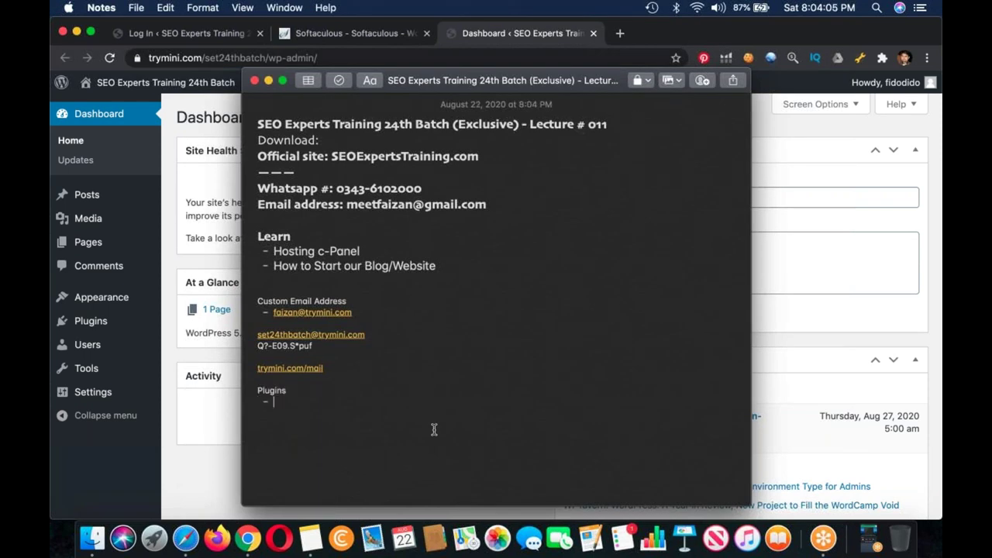
{"action": "type", "text": "W"}
{"action": "key", "text": "BackSpace"}
{"action": "type", "text": "WP"}
{"action": "key", "text": "BackSpace"}
{"action": "key", "text": "BackSpace"}
{"action": "type", "text": "WPS Contact "}
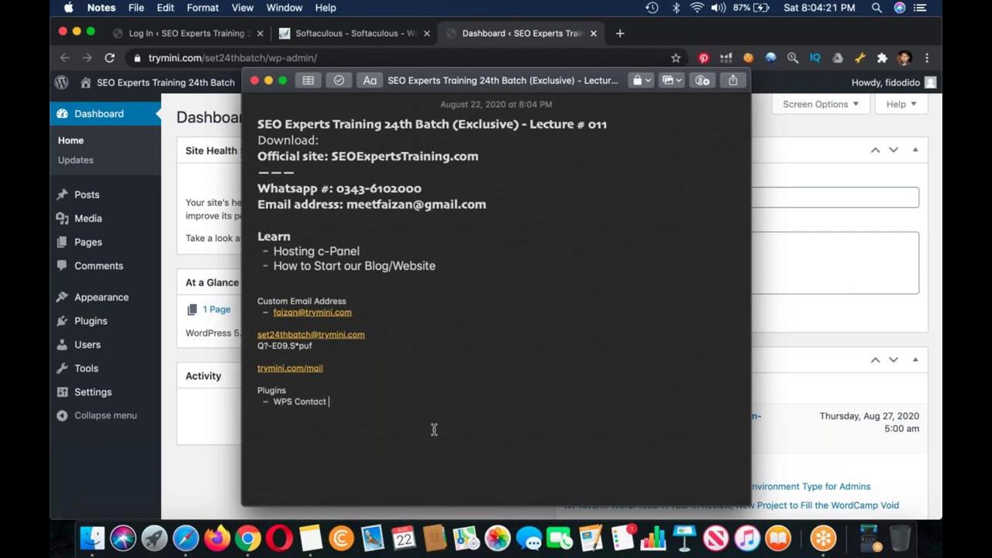
{"action": "type", "text": "Form – "}
{"action": "type", "text": "Rank Match "}
{"action": "type", "text": "Plugin"}
{"action": "key", "text": "Return"}
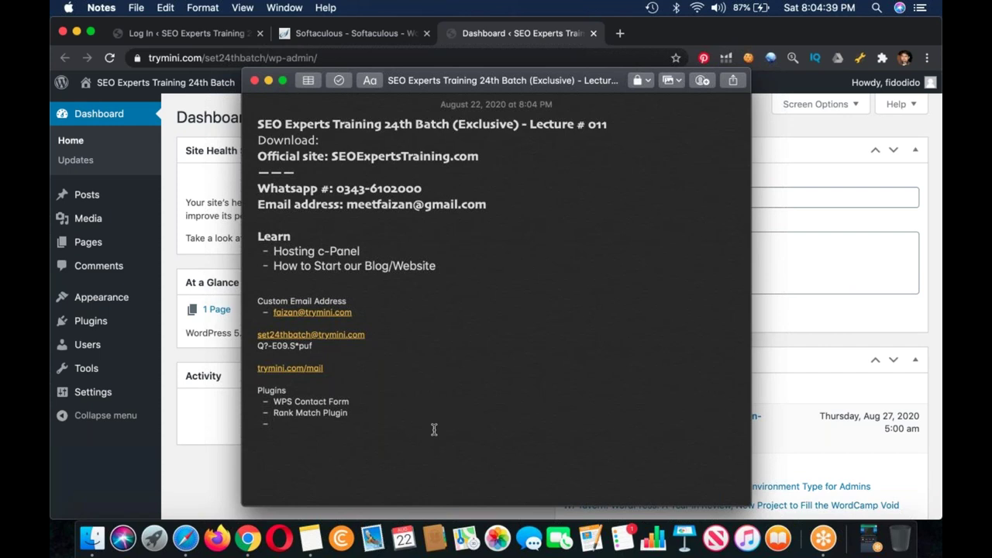
{"action": "type", "text": "Jetpack"}
{"action": "key", "text": "Return"}
Step: Add a 'Theme' heading with the entry 'Google Adsense: Magazine Style'
{"action": "key", "text": "Return"}
{"action": "type", "text": "Theme"}
{"action": "key", "text": "Return"}
{"action": "type", "text": "- "}
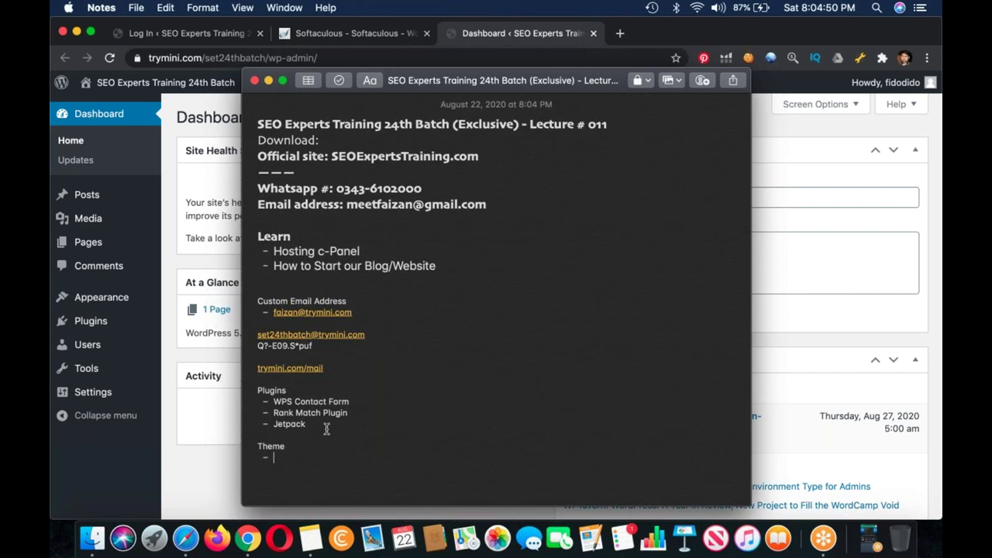
{"action": "type", "text": "For"}
{"action": "type", "text": " Google Adsens"}
{"action": "key", "text": "BackSpace"}
{"action": "key", "text": "BackSpace"}
{"action": "key", "text": "BackSpace"}
{"action": "key", "text": "BackSpace"}
{"action": "key", "text": "BackSpace"}
{"action": "key", "text": "BackSpace"}
{"action": "key", "text": "BackSpace"}
{"action": "key", "text": "BackSpace"}
{"action": "key", "text": "BackSpace"}
{"action": "key", "text": "BackSpace"}
{"action": "key", "text": "BackSpace"}
{"action": "key", "text": "BackSpace"}
{"action": "key", "text": "BackSpace"}
{"action": "key", "text": "BackSpace"}
{"action": "key", "text": "BackSpace"}
{"action": "key", "text": "BackSpace"}
{"action": "key", "text": "BackSpace"}
{"action": "type", "text": "Google Adsense:"}
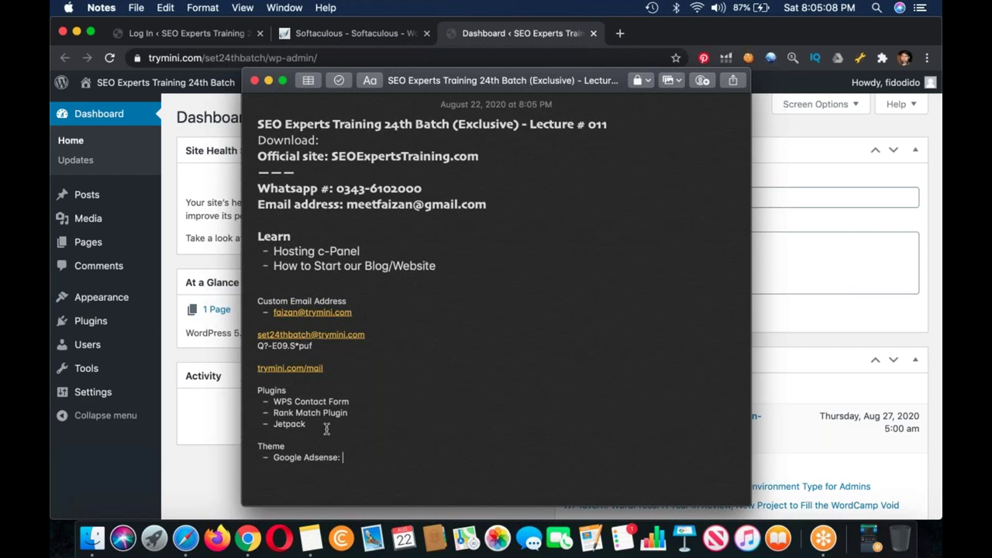
{"action": "type", "text": "Magazine Style"}
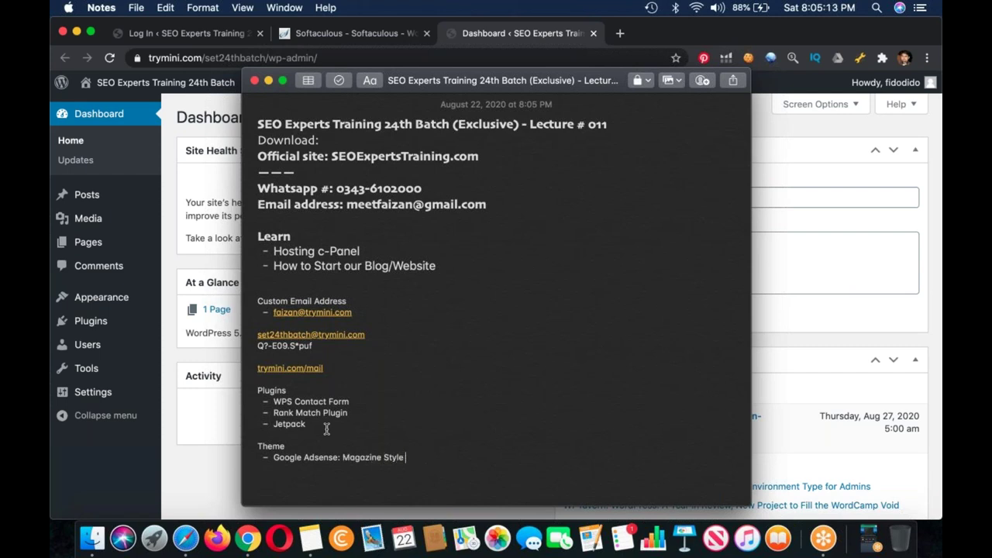
{"action": "key", "text": "Return"}
Step: Add entries 'Affiliate Marketing : Clickbank or Amazon : OnePage / Product Display' and 'eCom Store : Ecommerce theme'
{"action": "type", "text": "Affiliate Marketing : Clickbank or amaz"}
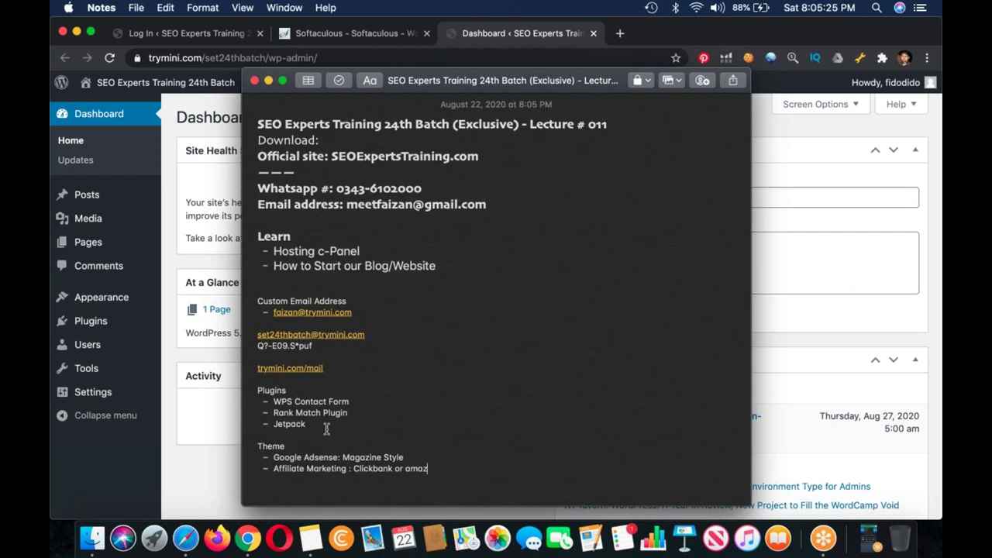
{"action": "key", "text": "BackSpace"}
{"action": "key", "text": "BackSpace"}
{"action": "key", "text": "BackSpace"}
{"action": "type", "text": "Amazon : O"}
{"action": "type", "text": "nePage / Product"}
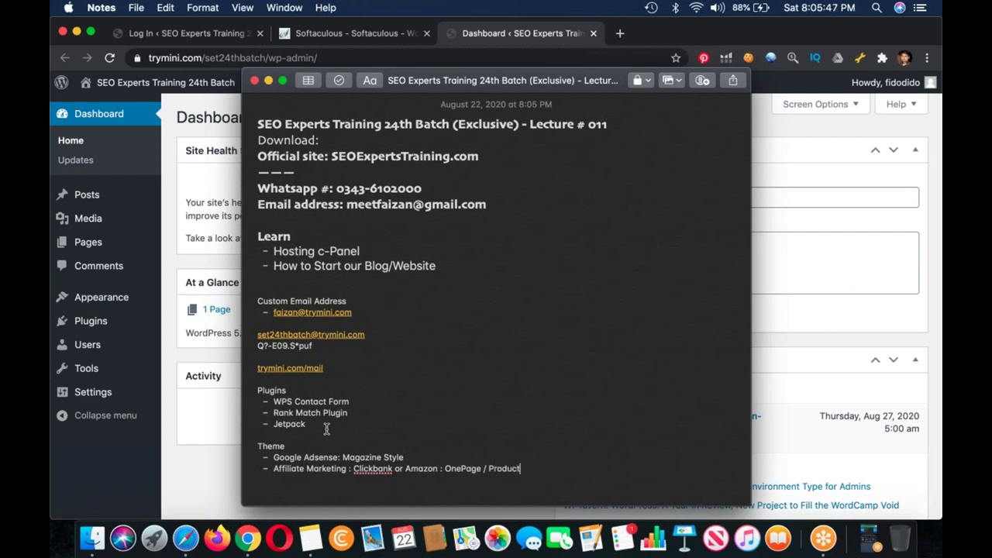
{"action": "type", "text": "Display"}
{"action": "key", "text": "Return"}
{"action": "type", "text": "eCom Stor"}
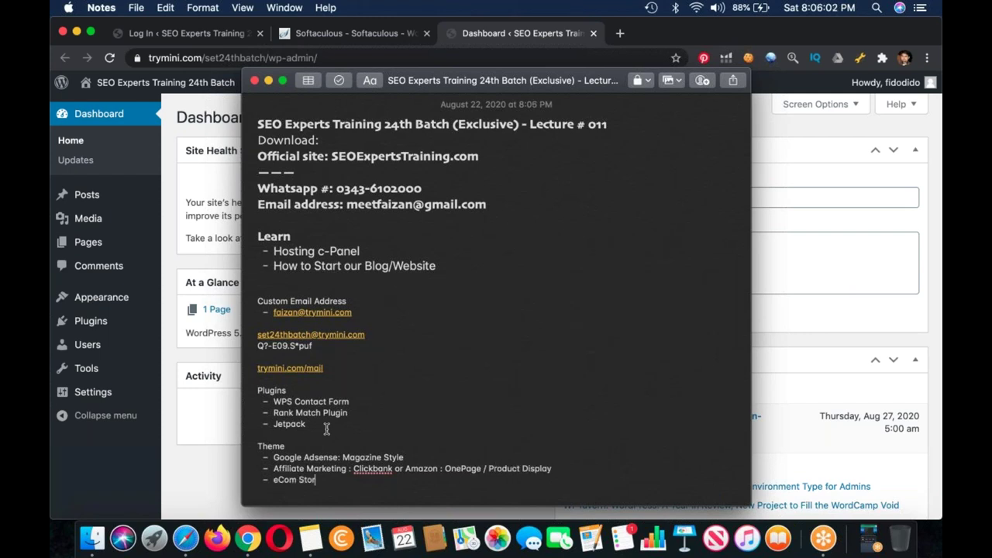
{"action": "type", "text": "e : Ecommerce theme"}
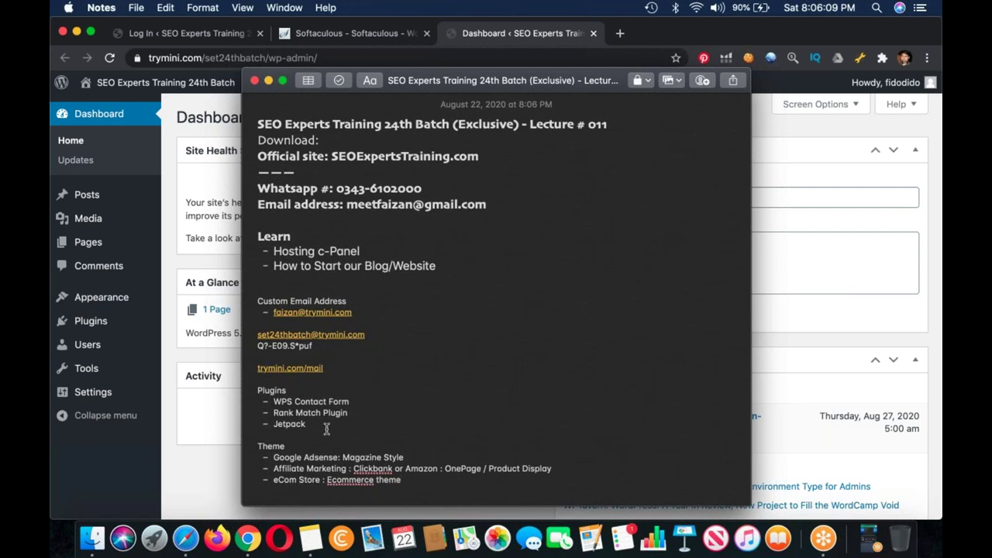
{"action": "key", "text": "Return"}
{"action": "key", "text": "Return"}
{"action": "key", "text": "Return"}
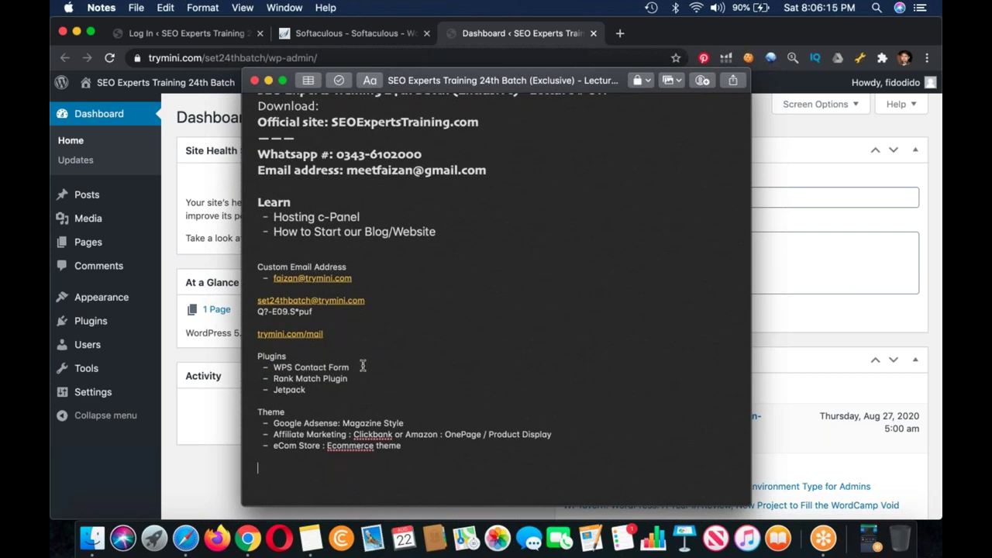
Step: Go to Plugins > Add New in the WordPress dashboard
{"action": "left_click", "coordinate": [119, 326]}
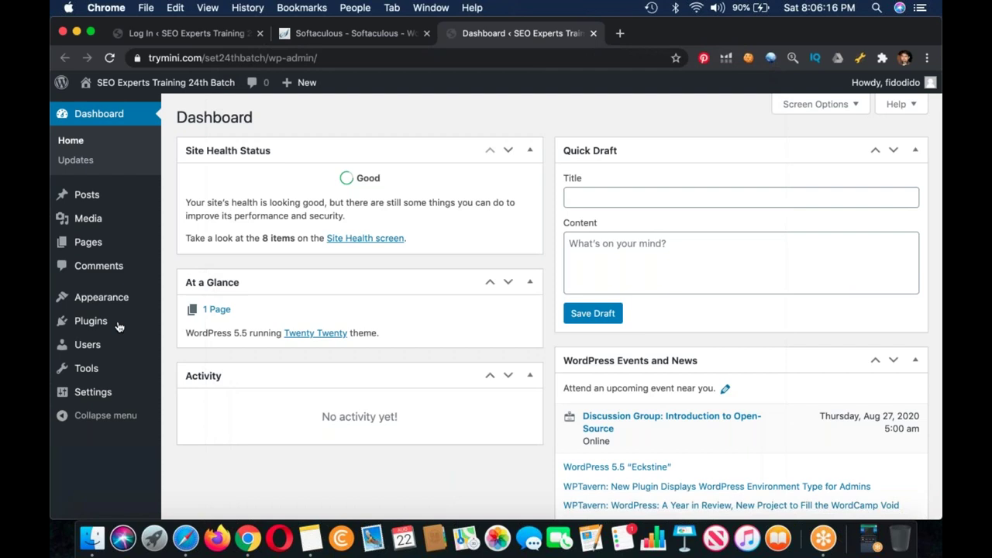
{"action": "mouse_move", "coordinate": [88, 344]}
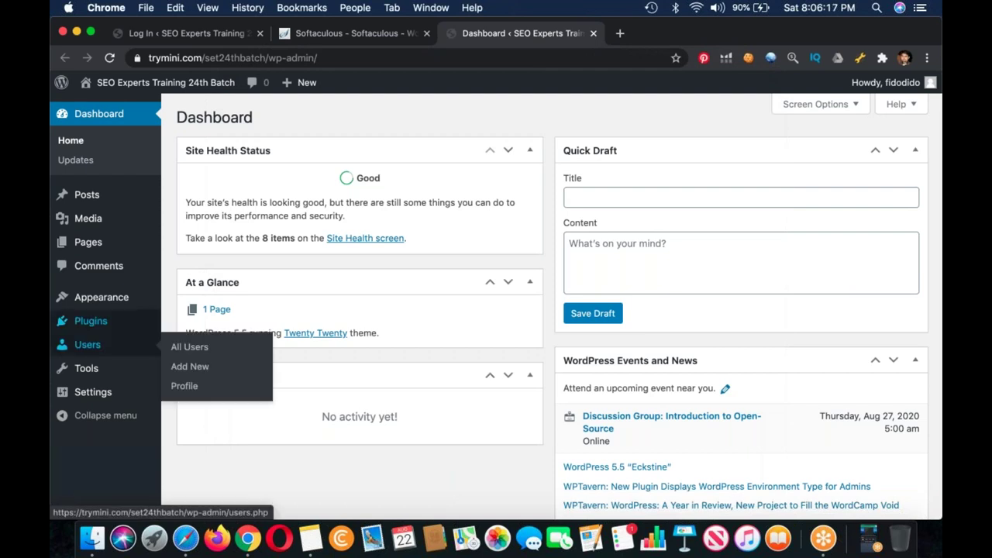
{"action": "mouse_move", "coordinate": [139, 321]}
{"action": "left_click", "coordinate": [196, 342]}
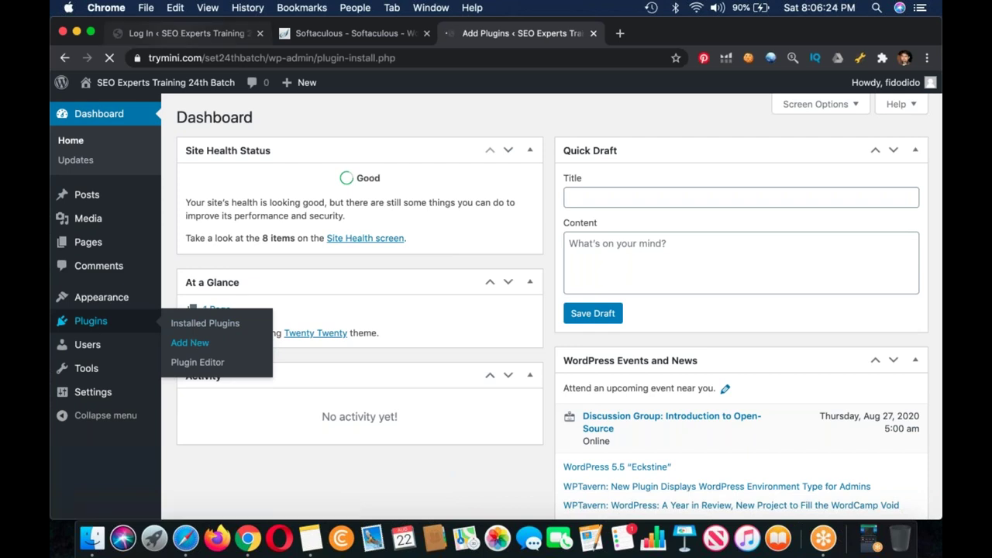
Step: Close the leftover login tab and install Jetpack from the Add Plugins page
{"action": "left_click", "coordinate": [240, 33]}
{"action": "key", "text": "super+f"}
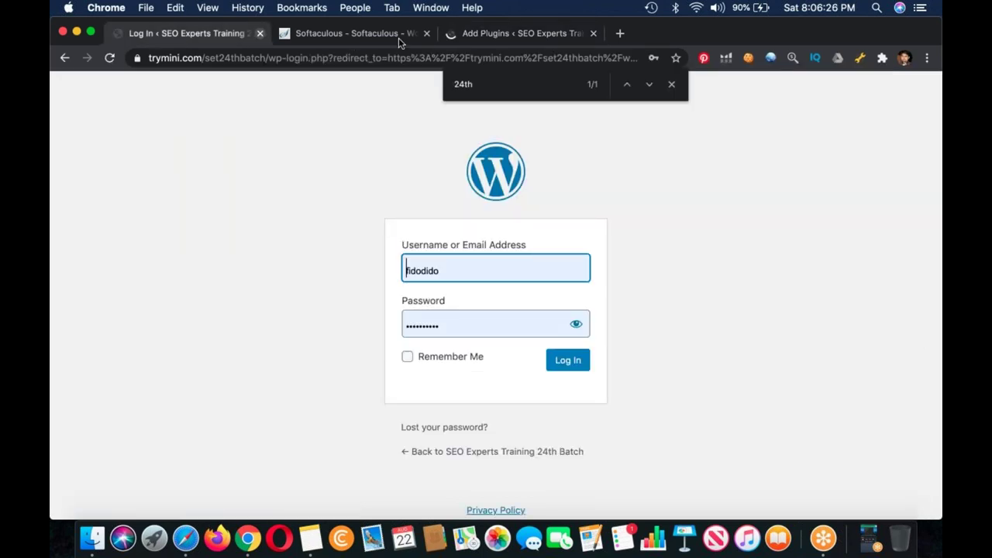
{"action": "key", "text": "super+w"}
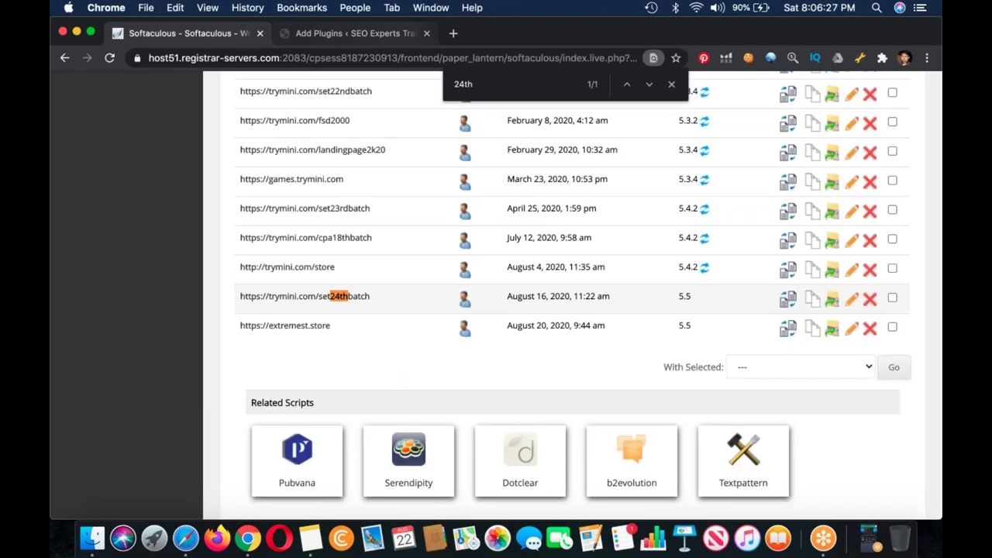
{"action": "key", "text": "ctrl+Tab"}
{"action": "left_click", "coordinate": [493, 450]}
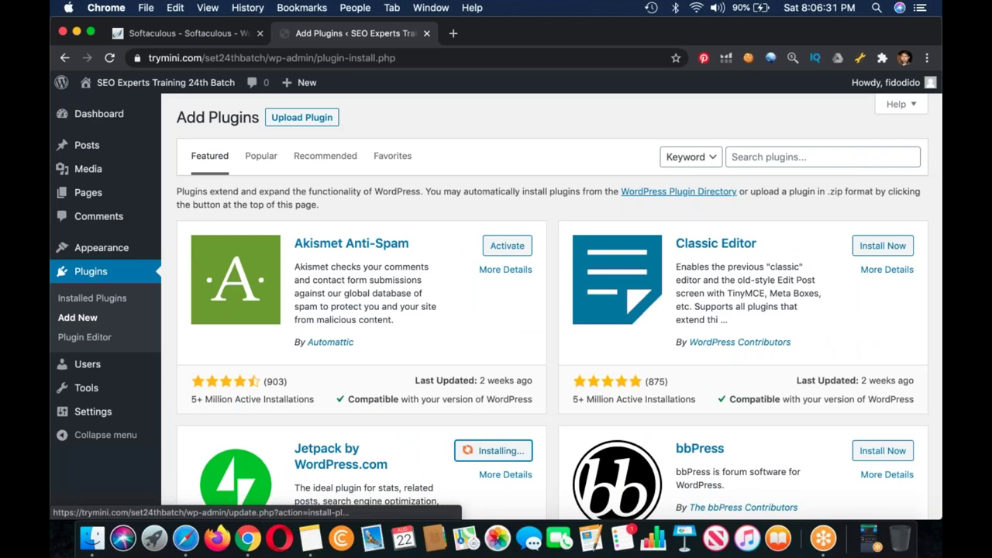
{"action": "scroll", "coordinate": [503, 415], "scroll_direction": "down", "scroll_amount": 1}
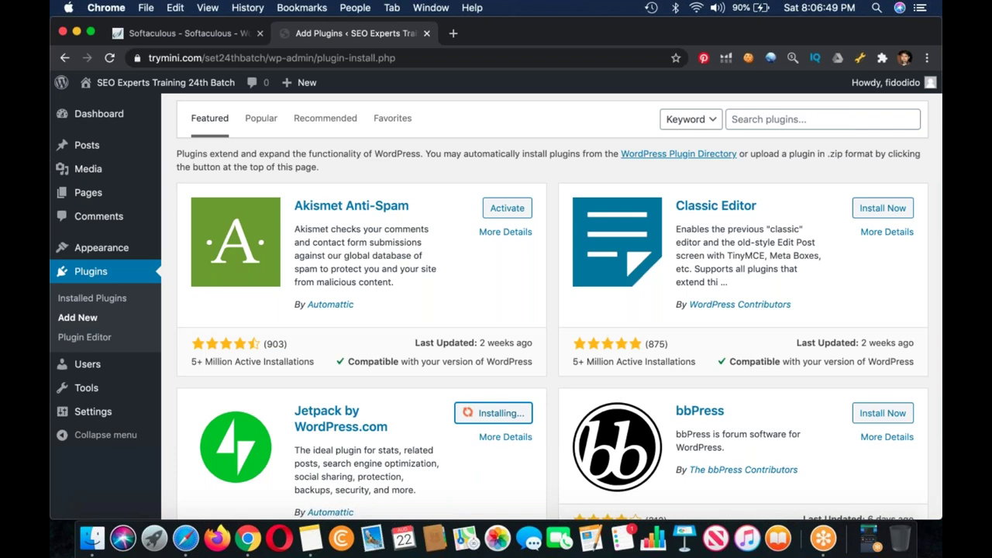
{"action": "left_click", "coordinate": [822, 118]}
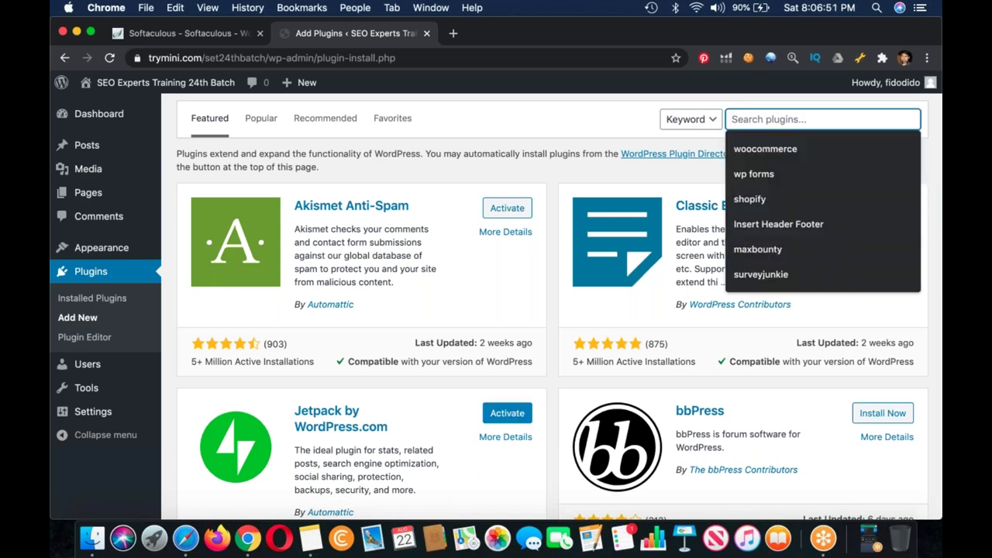
Step: Search plugins for 'wp forms' and change the note's contact form entry to WPS Forms
{"action": "key", "text": "Down"}
{"action": "key", "text": "Down"}
{"action": "key", "text": "Return"}
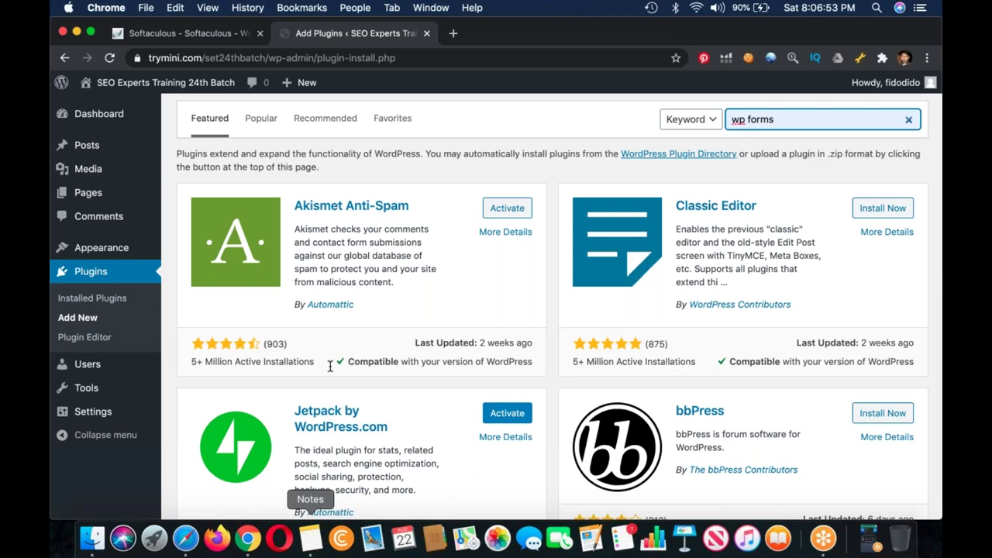
{"action": "key", "text": "super+Tab"}
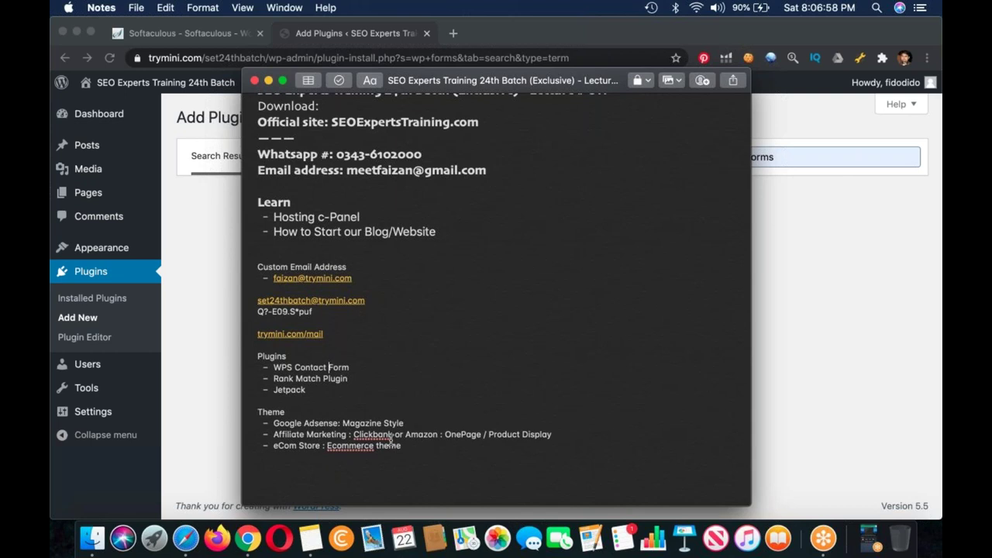
{"action": "key", "text": "BackSpace"}
{"action": "key", "text": "BackSpace"}
{"action": "key", "text": "BackSpace"}
{"action": "key", "text": "BackSpace"}
{"action": "key", "text": "BackSpace"}
{"action": "key", "text": "BackSpace"}
{"action": "key", "text": "BackSpace"}
{"action": "key", "text": "BackSpace"}
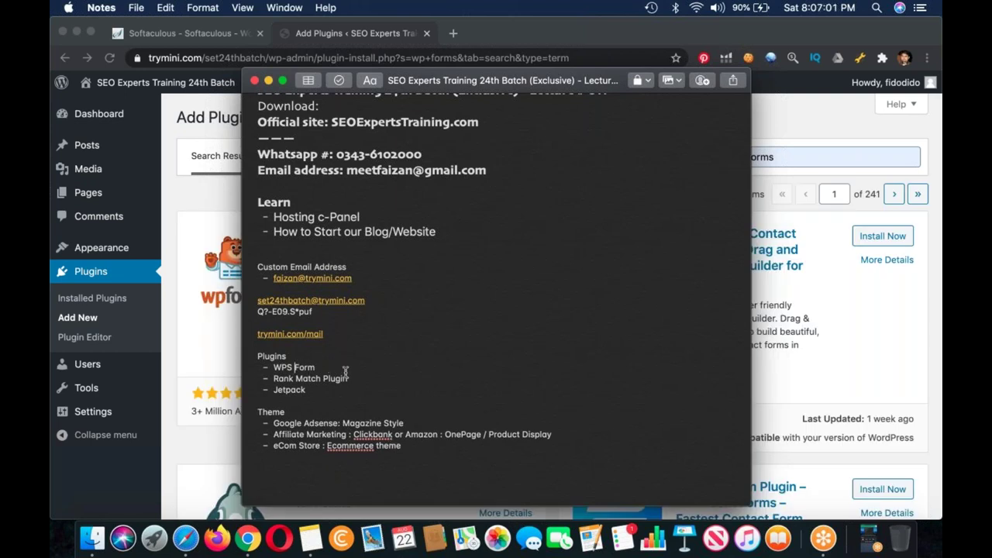
{"action": "type", "text": "s"}
Step: Install Contact Form by WPForms from the search results
{"action": "left_click", "coordinate": [806, 126]}
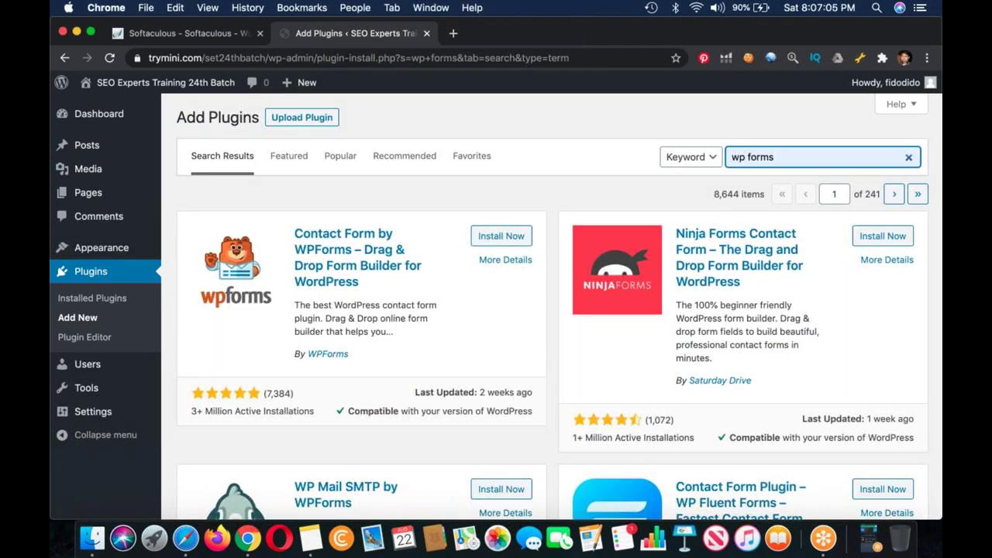
{"action": "left_click", "coordinate": [501, 235]}
{"action": "left_click", "coordinate": [310, 538]}
{"action": "key", "text": "super+Tab"}
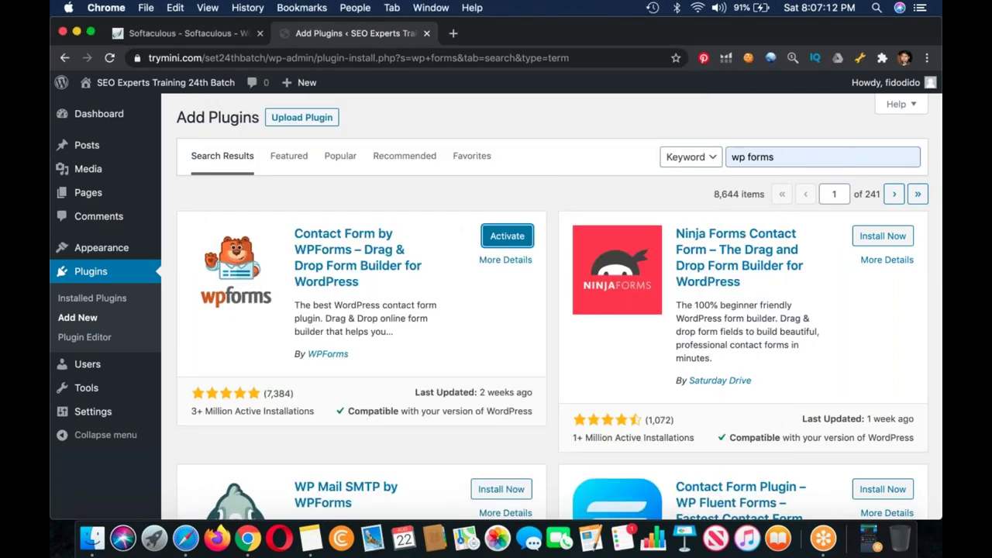
Step: Search plugins for 'rankmath', install WordPress SEO Plugin – Rank Math, and browse the results
{"action": "triple_click", "coordinate": [768, 151]}
{"action": "type", "text": "ra"}
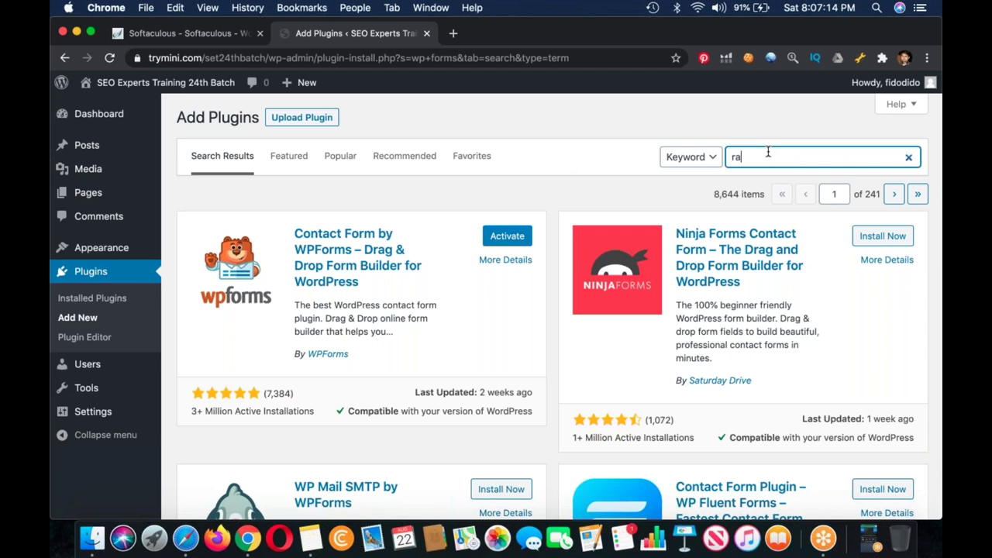
{"action": "type", "text": "nkmath"}
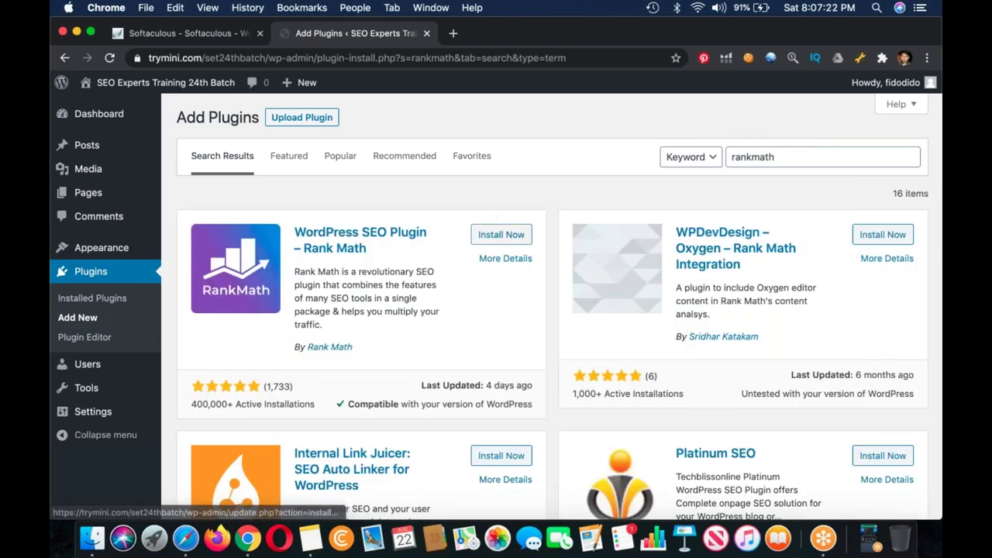
{"action": "left_click", "coordinate": [504, 235]}
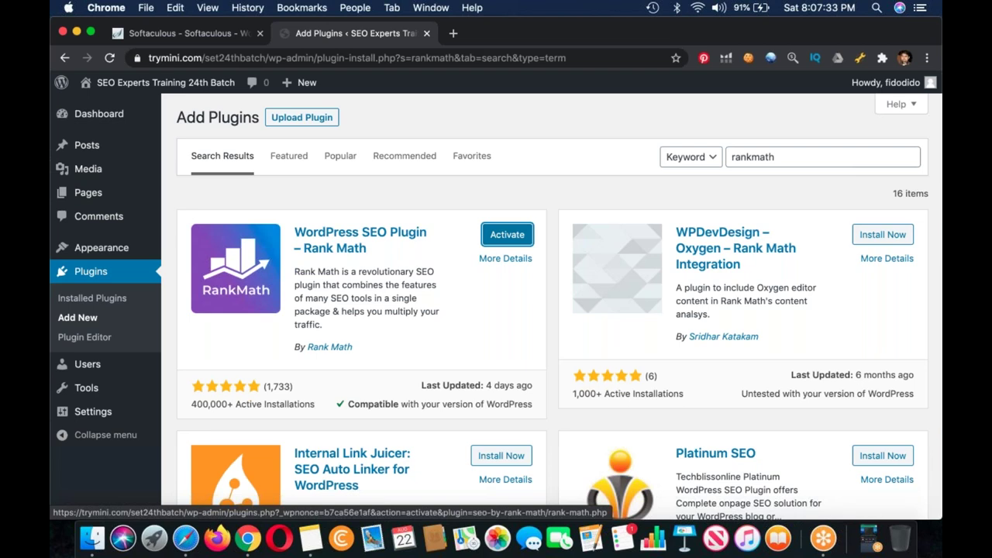
{"action": "scroll", "coordinate": [552, 306], "scroll_direction": "down", "scroll_amount": 5}
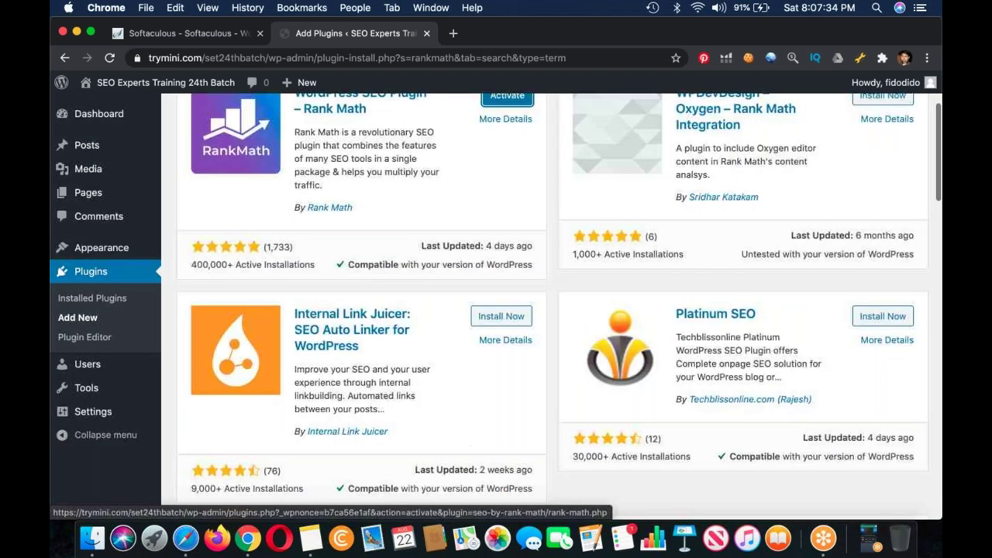
{"action": "scroll", "coordinate": [501, 221], "scroll_direction": "down", "scroll_amount": 1}
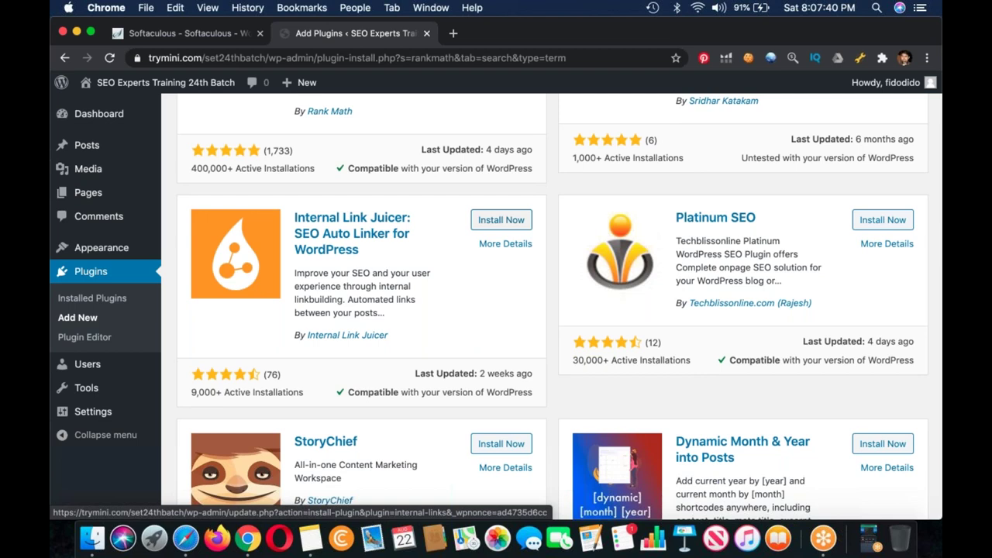
{"action": "scroll", "coordinate": [501, 220], "scroll_direction": "down", "scroll_amount": 3}
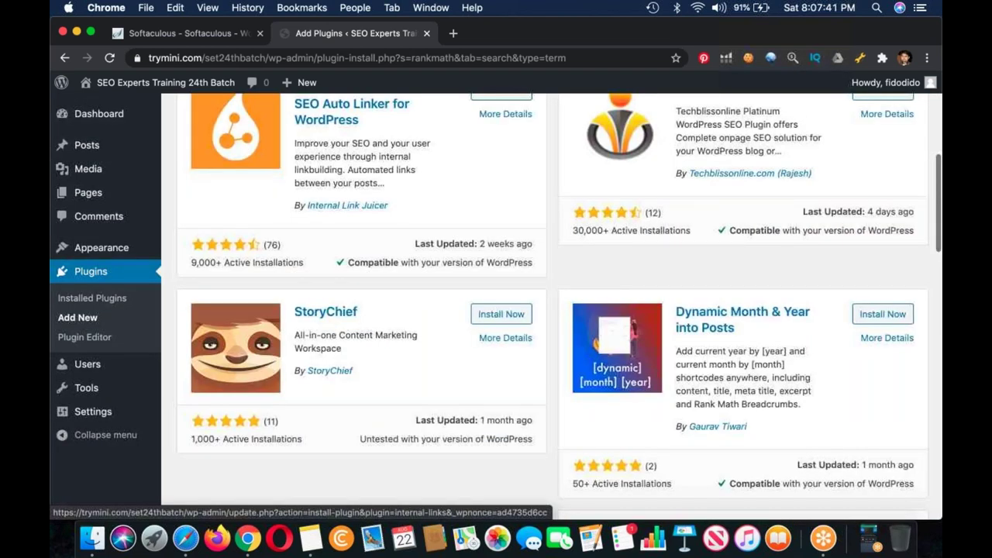
{"action": "scroll", "coordinate": [502, 219], "scroll_direction": "down", "scroll_amount": 2}
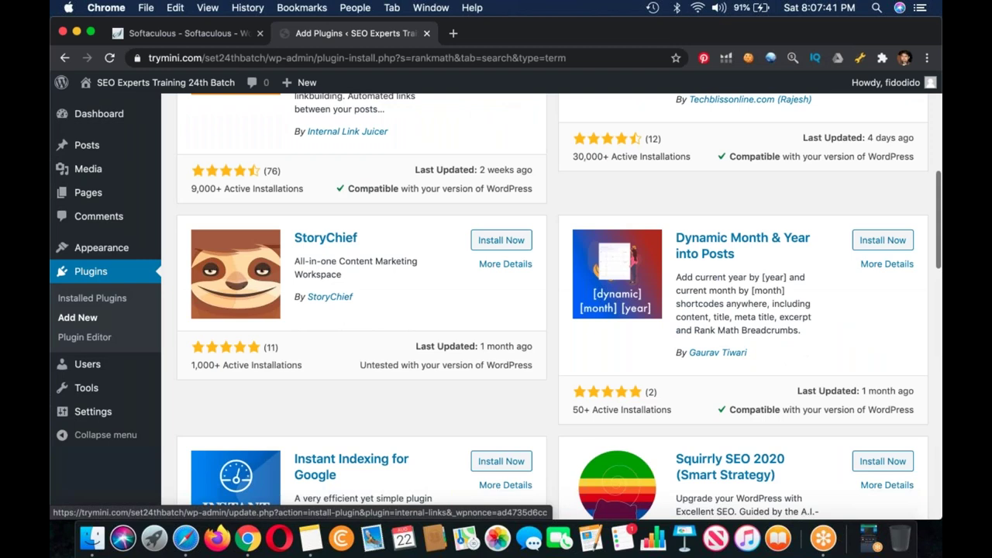
{"action": "scroll", "coordinate": [501, 219], "scroll_direction": "down", "scroll_amount": 4}
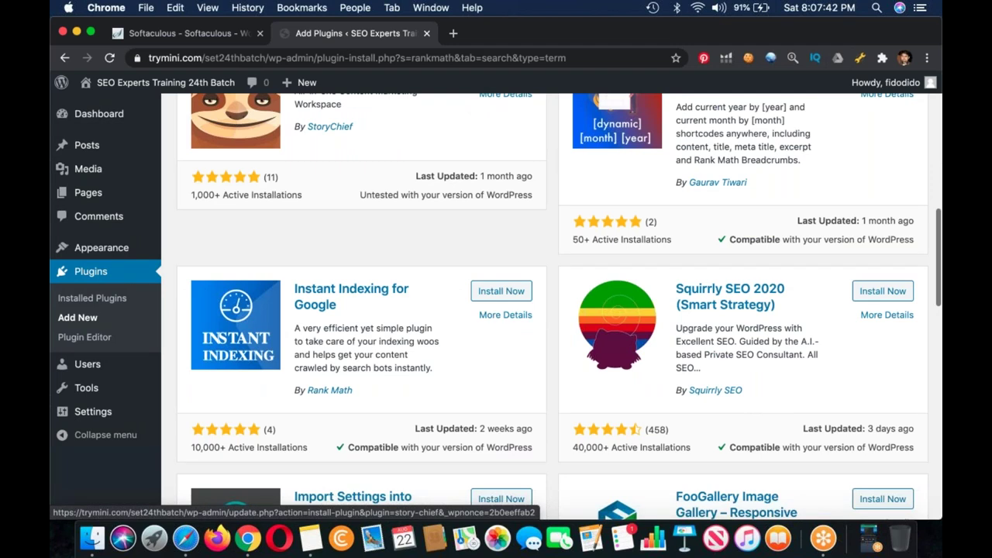
{"action": "scroll", "coordinate": [535, 226], "scroll_direction": "down", "scroll_amount": 3}
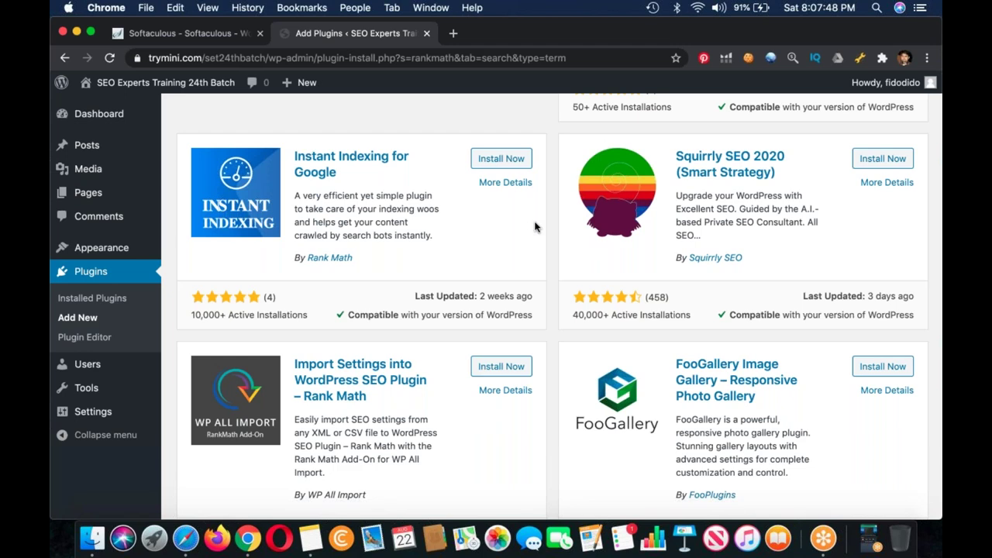
{"action": "scroll", "coordinate": [535, 227], "scroll_direction": "down", "scroll_amount": 3}
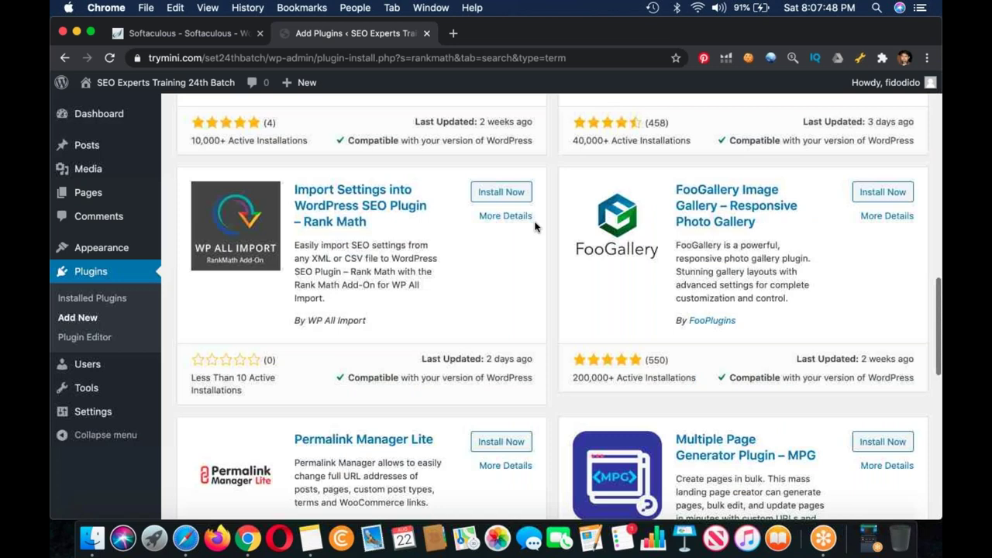
{"action": "scroll", "coordinate": [535, 227], "scroll_direction": "down", "scroll_amount": 1}
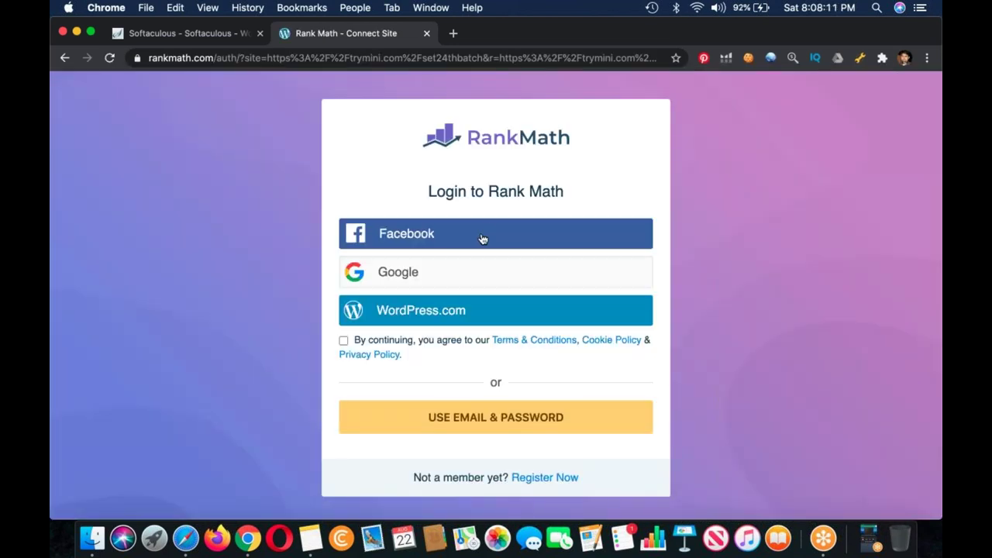
Step: Accept Rank Math's terms, sign in with the Google account, and confirm activation for the site
{"action": "left_click", "coordinate": [343, 340]}
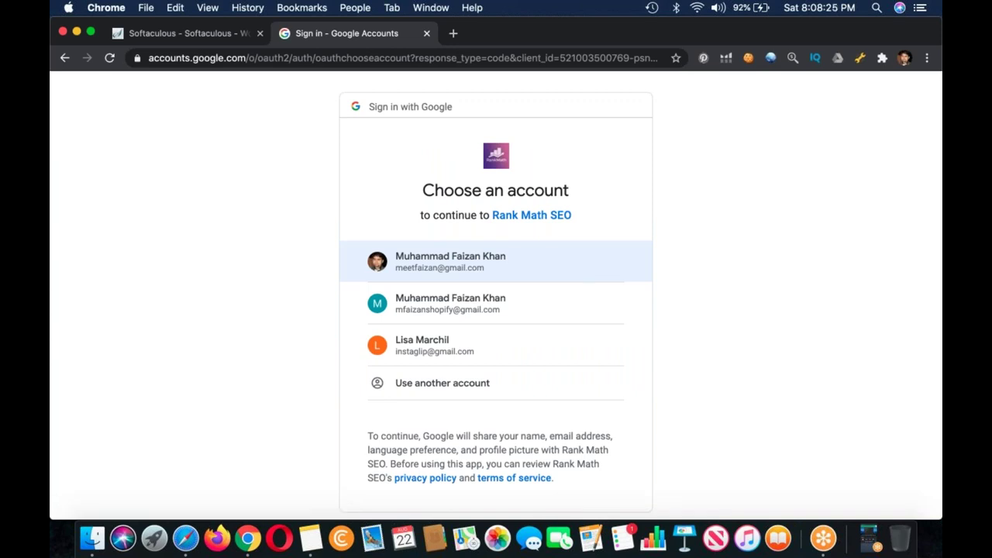
{"action": "left_click", "coordinate": [449, 261]}
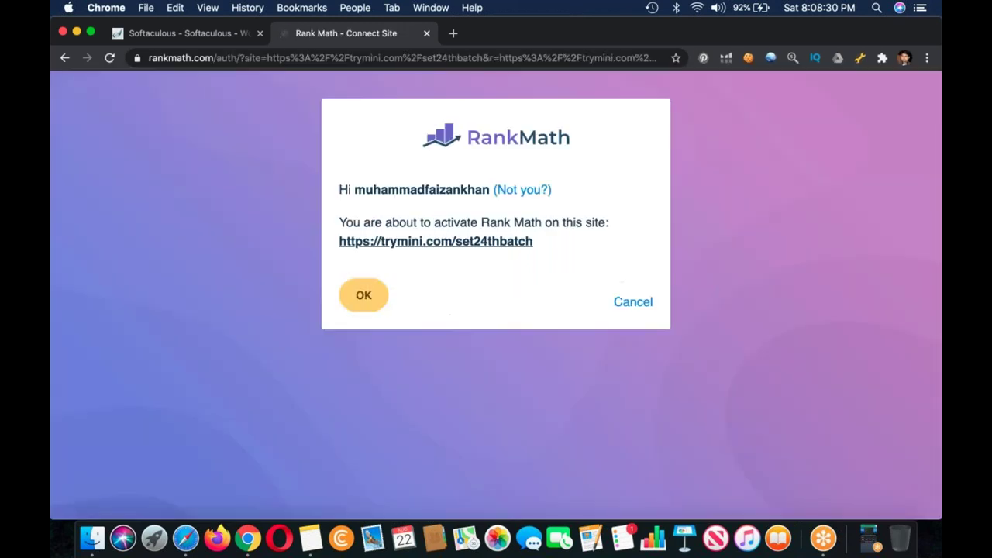
{"action": "key", "text": "Return"}
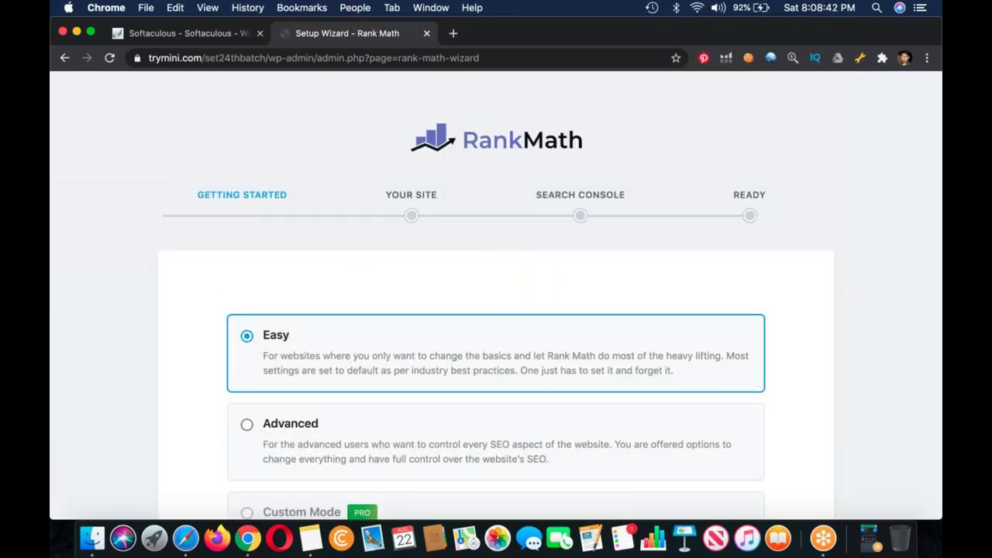
Step: Start Rank Math's wizard in Easy mode and save the Your Site step as Personal Blog
{"action": "scroll", "coordinate": [481, 405], "scroll_direction": "down", "scroll_amount": 5}
{"action": "left_click", "coordinate": [482, 404]}
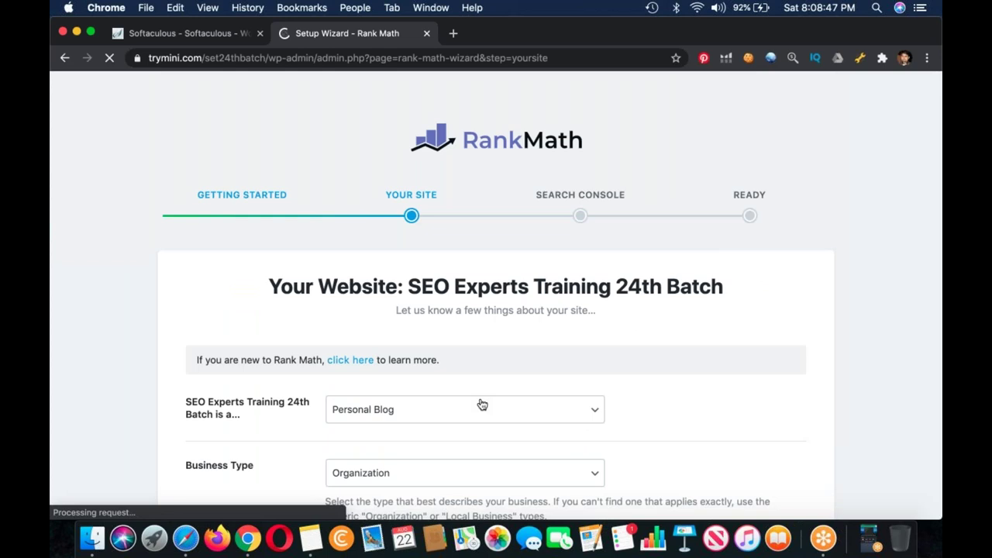
{"action": "scroll", "coordinate": [482, 405], "scroll_direction": "down", "scroll_amount": 3}
{"action": "scroll", "coordinate": [481, 404], "scroll_direction": "down", "scroll_amount": 2}
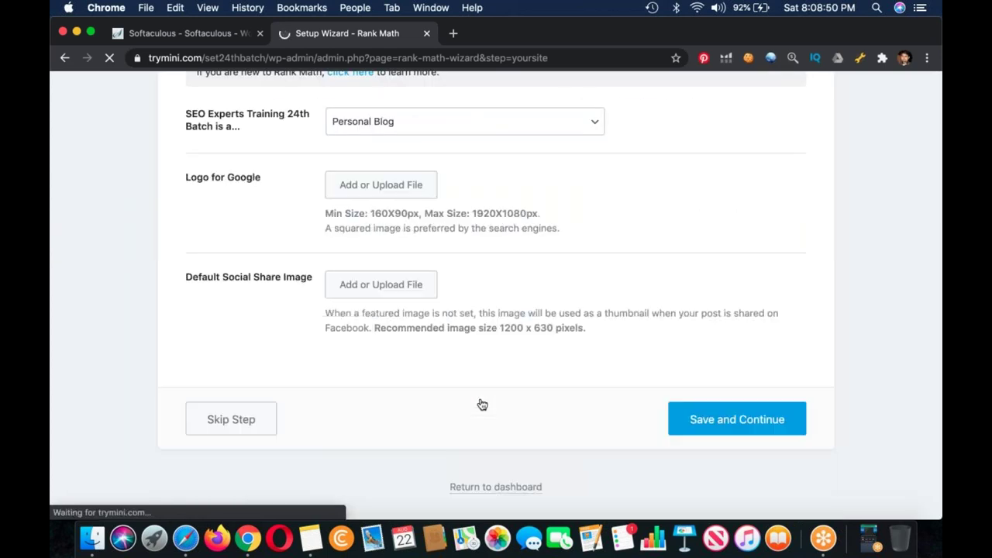
{"action": "scroll", "coordinate": [479, 403], "scroll_direction": "up", "scroll_amount": 3}
{"action": "scroll", "coordinate": [496, 295], "scroll_direction": "down", "scroll_amount": 3}
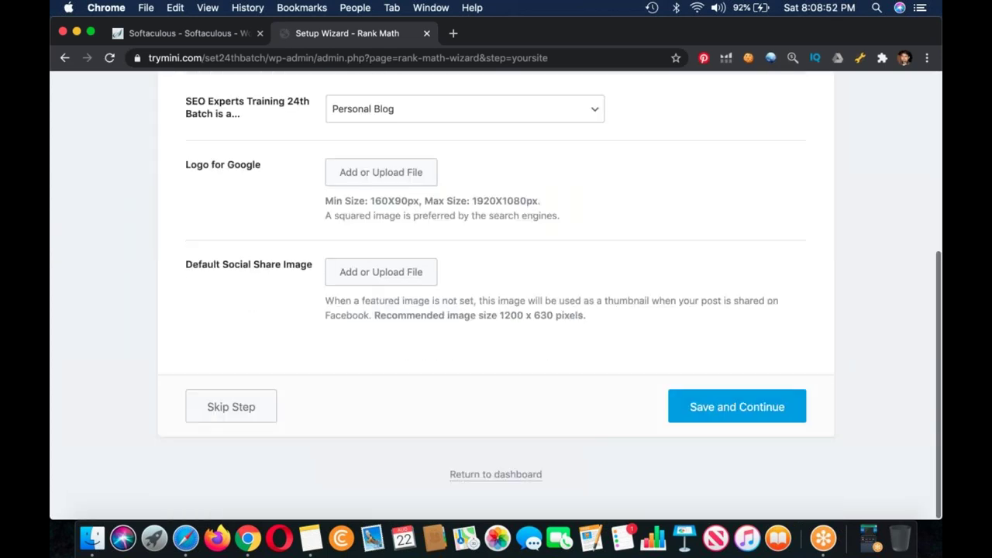
{"action": "left_click", "coordinate": [737, 410]}
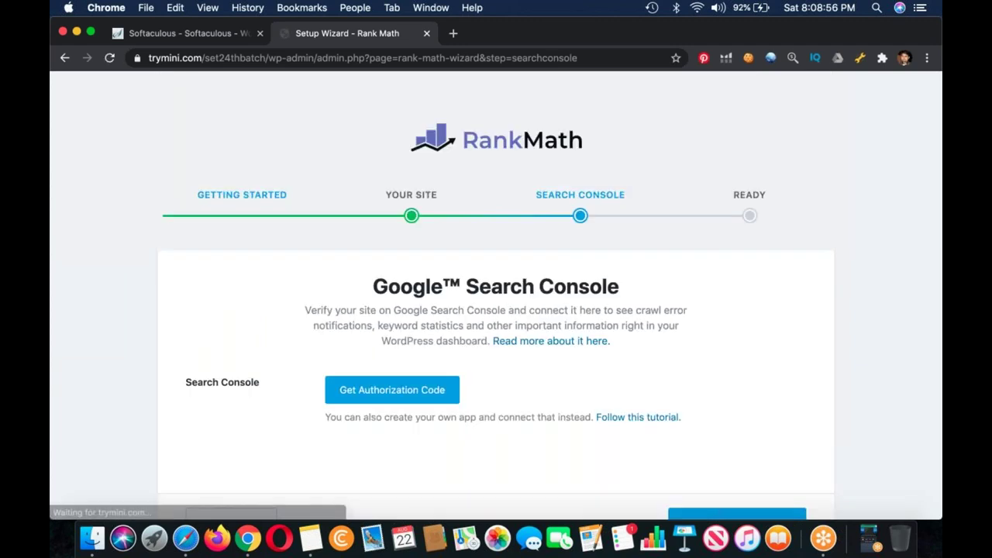
Step: Authorize Rank Math with Google Search Console using the Google account's authorization code
{"action": "scroll", "coordinate": [659, 338], "scroll_direction": "down", "scroll_amount": 3}
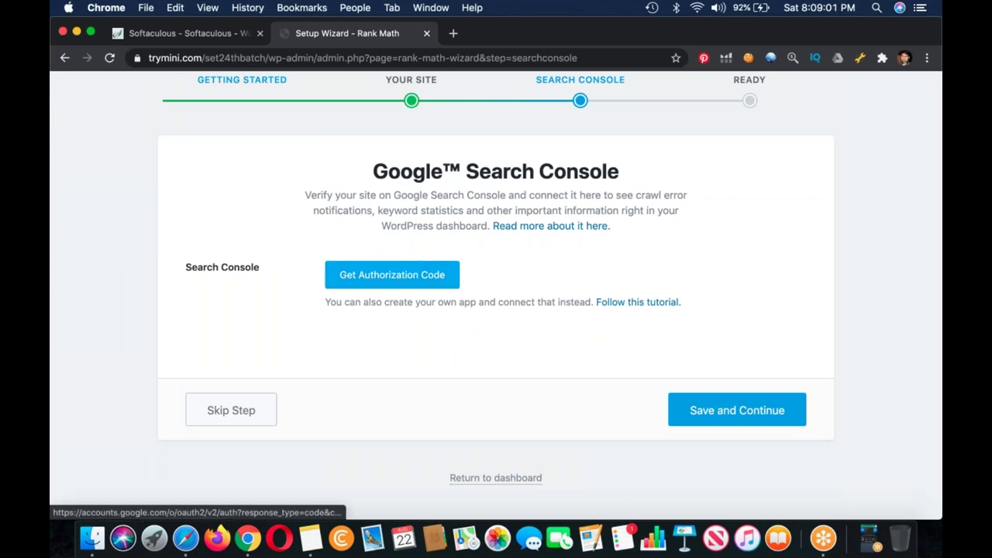
{"action": "left_click", "coordinate": [391, 274]}
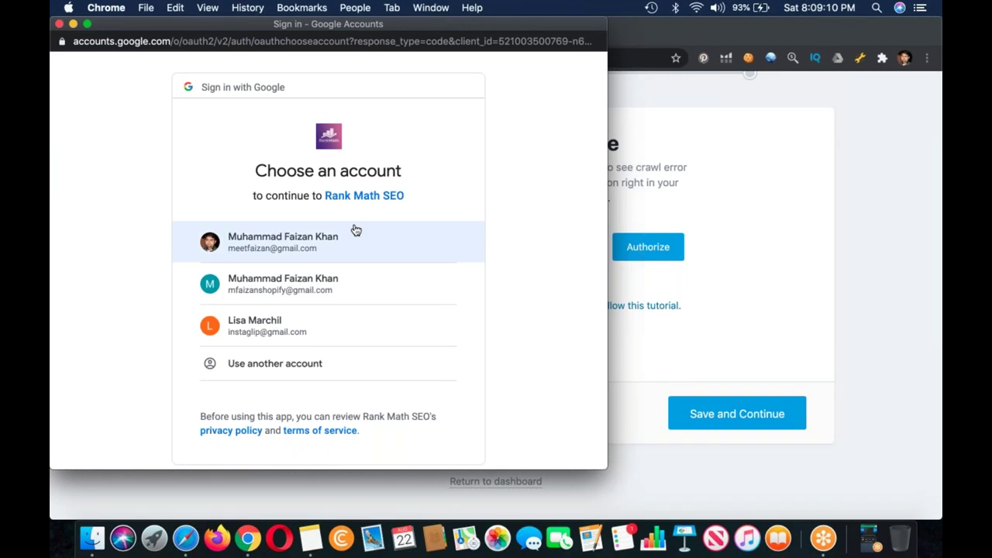
{"action": "left_click", "coordinate": [458, 225]}
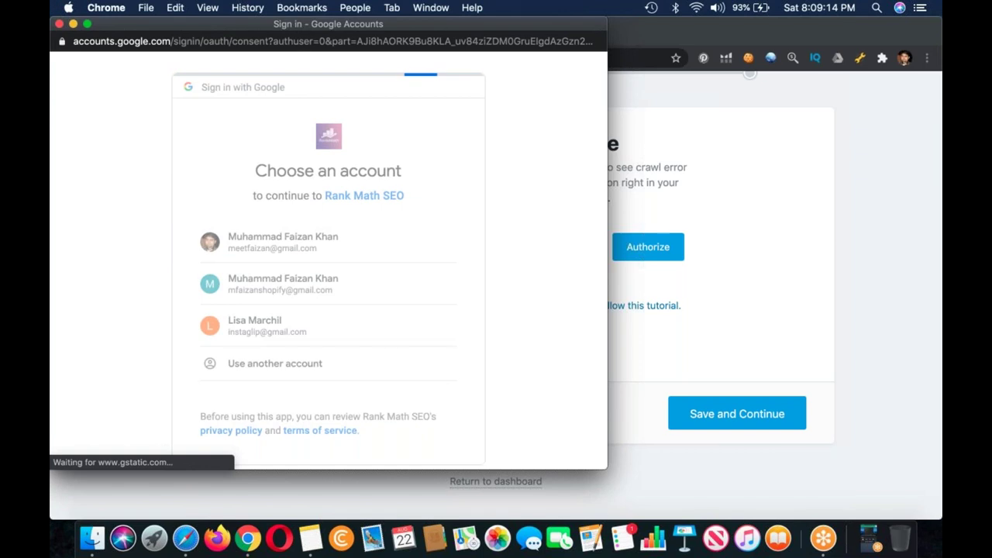
{"action": "scroll", "coordinate": [329, 256], "scroll_direction": "down", "scroll_amount": 5}
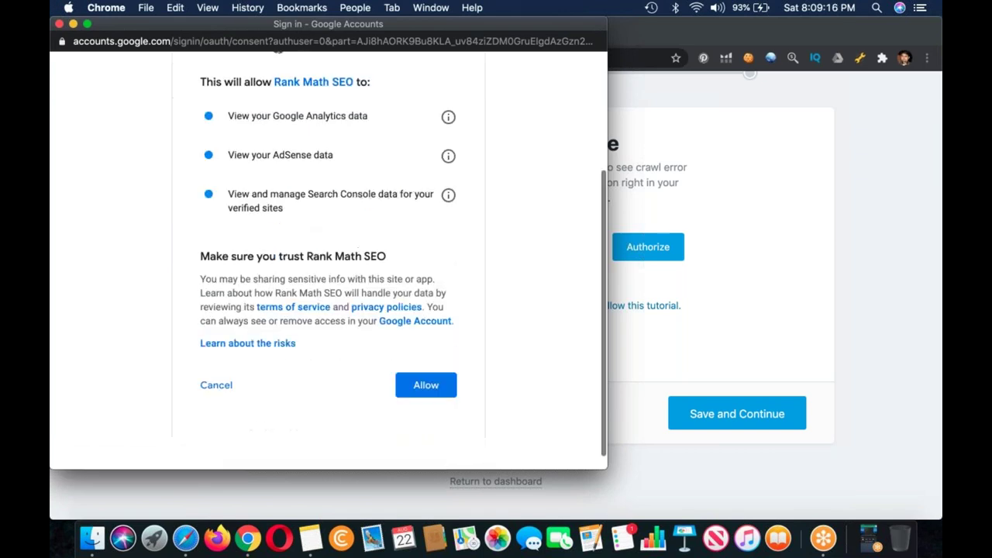
{"action": "scroll", "coordinate": [499, 383], "scroll_direction": "down", "scroll_amount": 1}
{"action": "key", "text": "Return"}
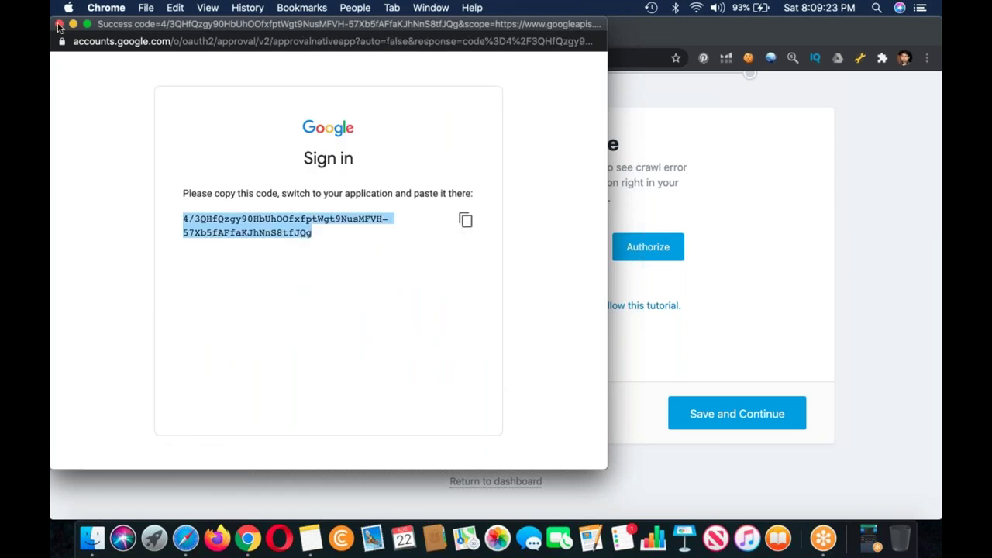
{"action": "key", "text": "super+w"}
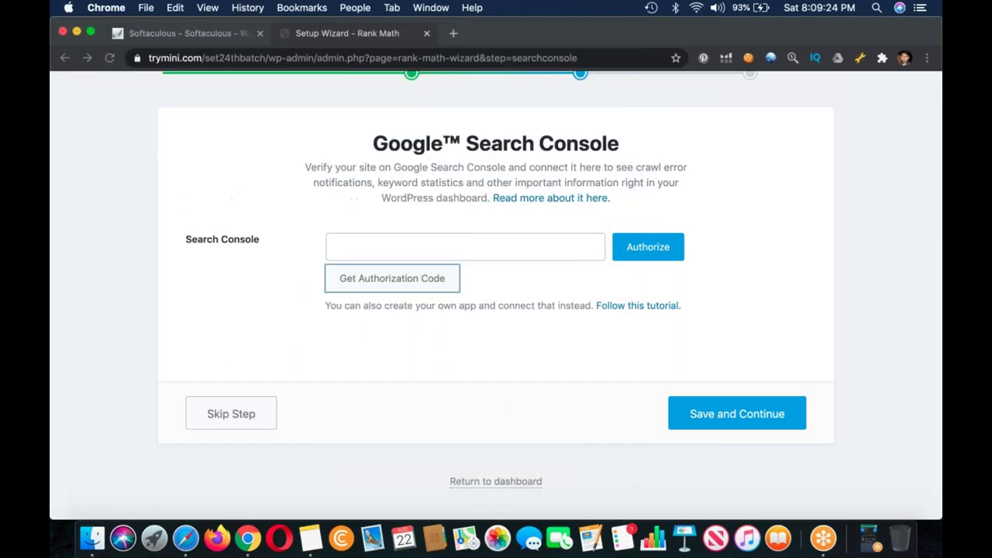
{"action": "left_click", "coordinate": [540, 240]}
{"action": "key", "text": "super+v"}
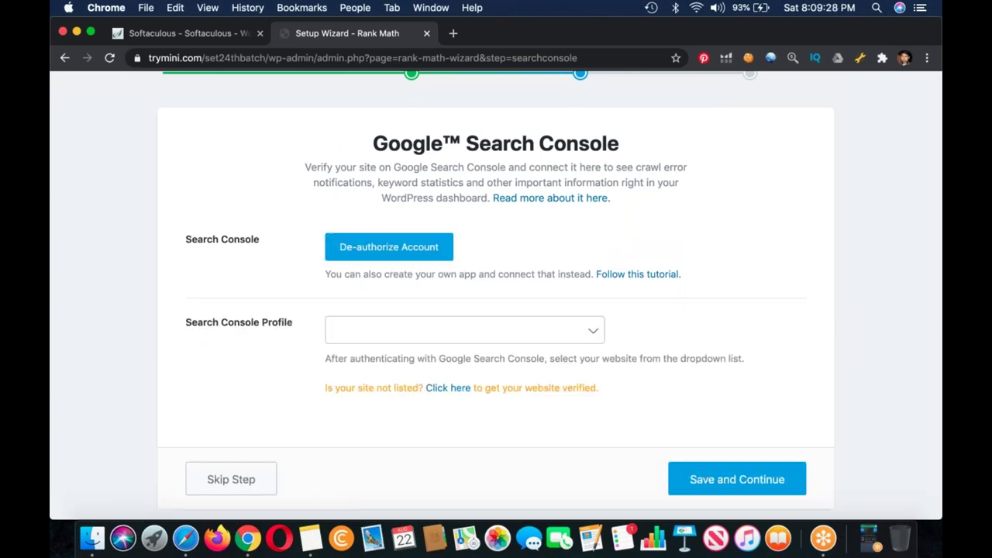
{"action": "left_click", "coordinate": [533, 328]}
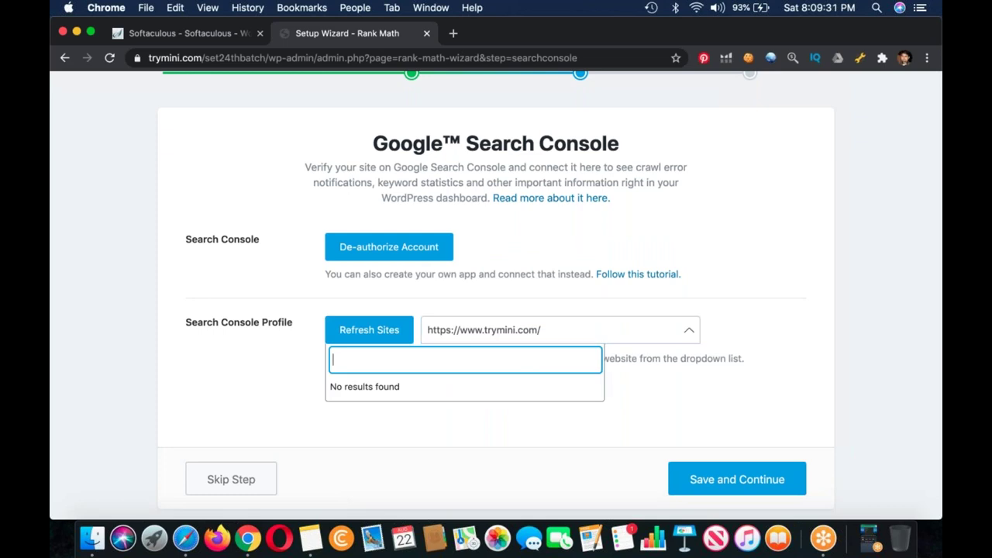
{"action": "key", "text": "Escape"}
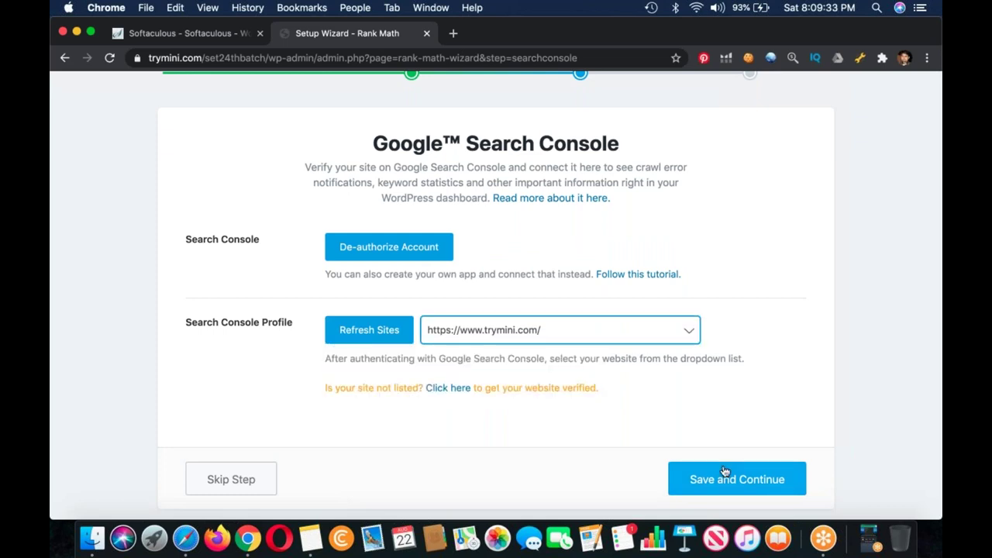
{"action": "left_click", "coordinate": [722, 478]}
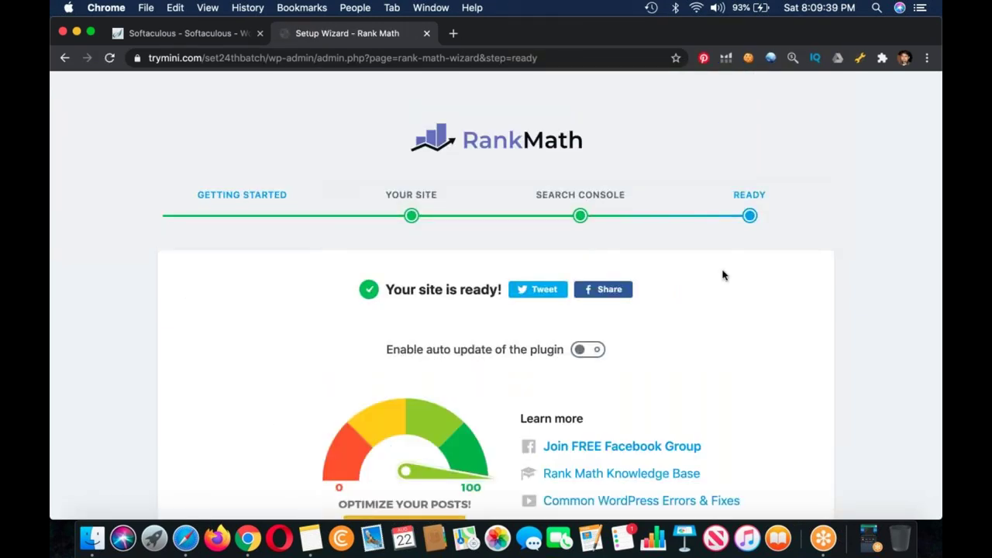
Step: Leave the Rank Math Ready page for the plugin's Modules dashboard
{"action": "scroll", "coordinate": [722, 275], "scroll_direction": "down", "scroll_amount": 5}
{"action": "left_click", "coordinate": [718, 462]}
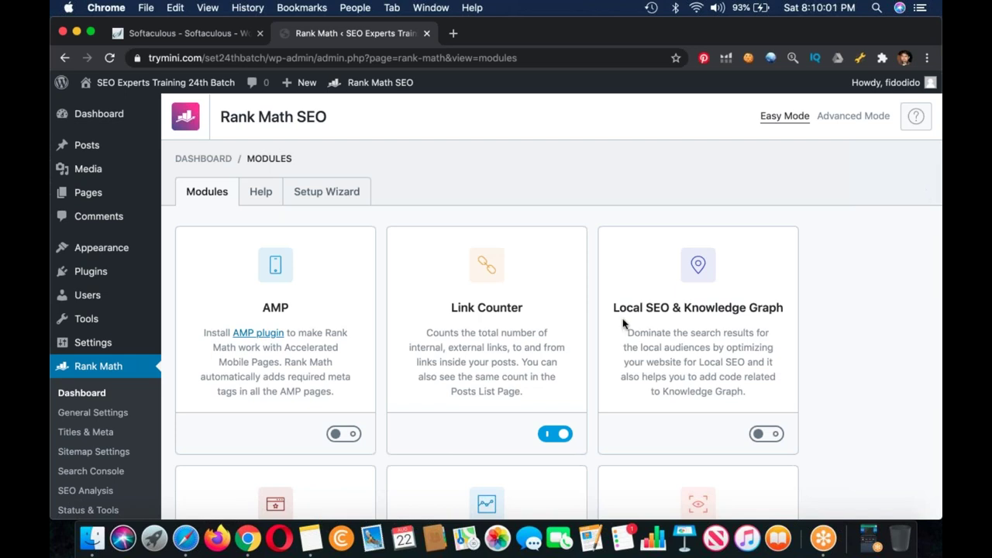
Step: Open the AMP plugin link from the Rank Math modules page in a new tab
{"action": "scroll", "coordinate": [316, 334], "scroll_direction": "down", "scroll_amount": 3}
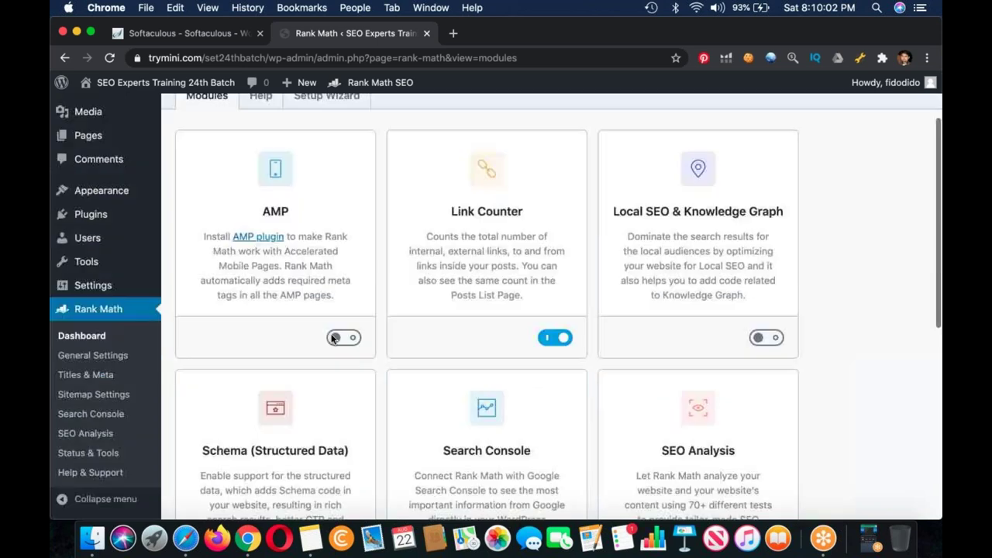
{"action": "right_click", "coordinate": [261, 238]}
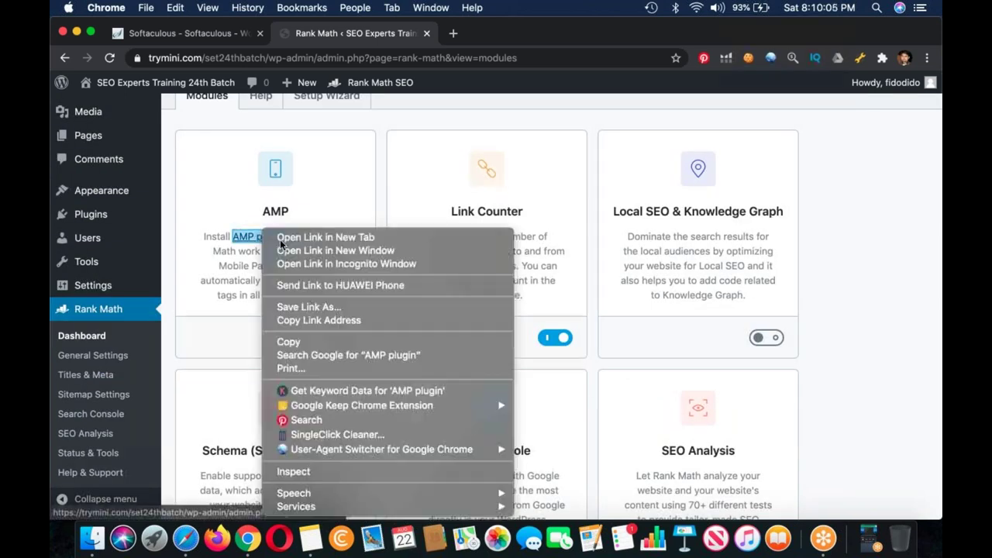
{"action": "key", "text": "Return"}
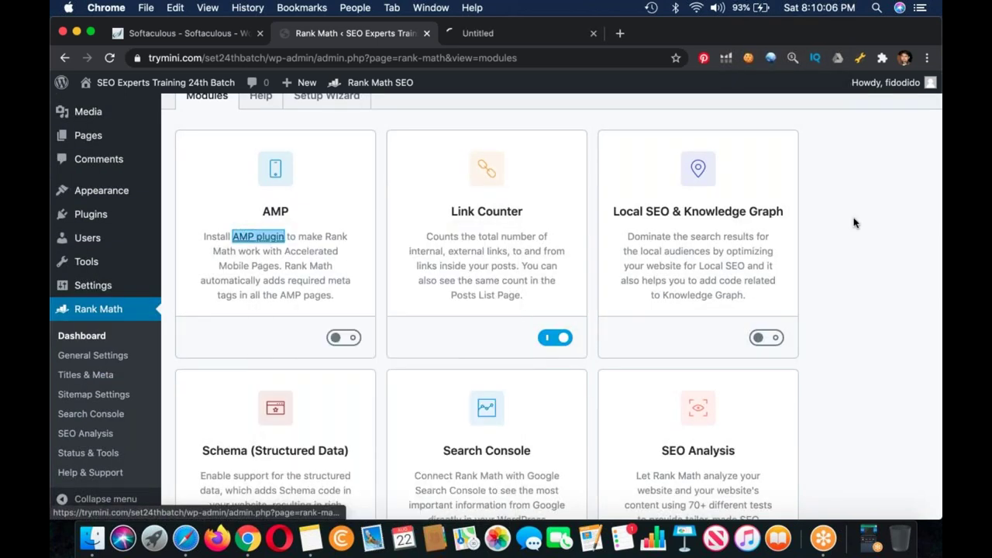
Step: Open Plugins > Add New in a separate new tab
{"action": "scroll", "coordinate": [122, 229], "scroll_direction": "down", "scroll_amount": 5}
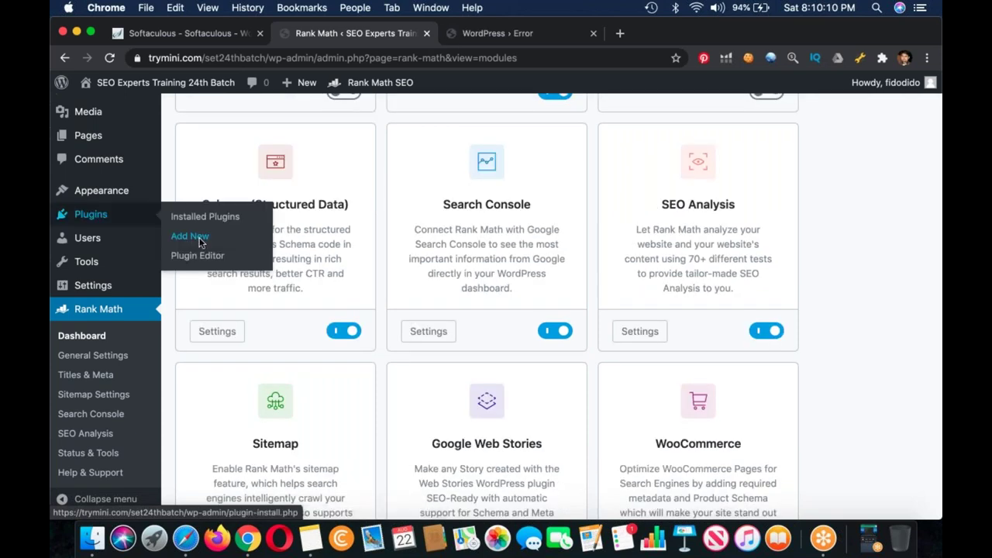
{"action": "right_click", "coordinate": [173, 234]}
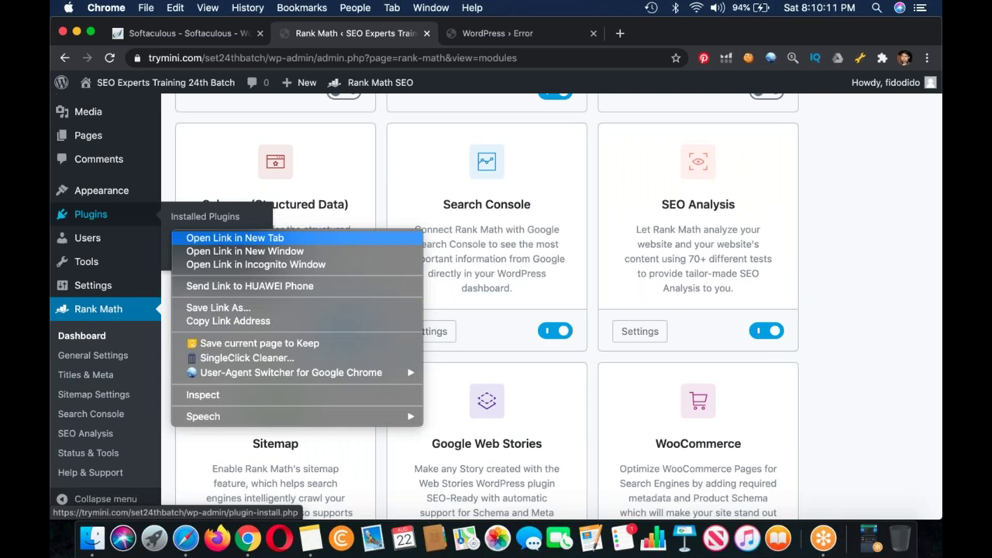
{"action": "key", "text": "Return"}
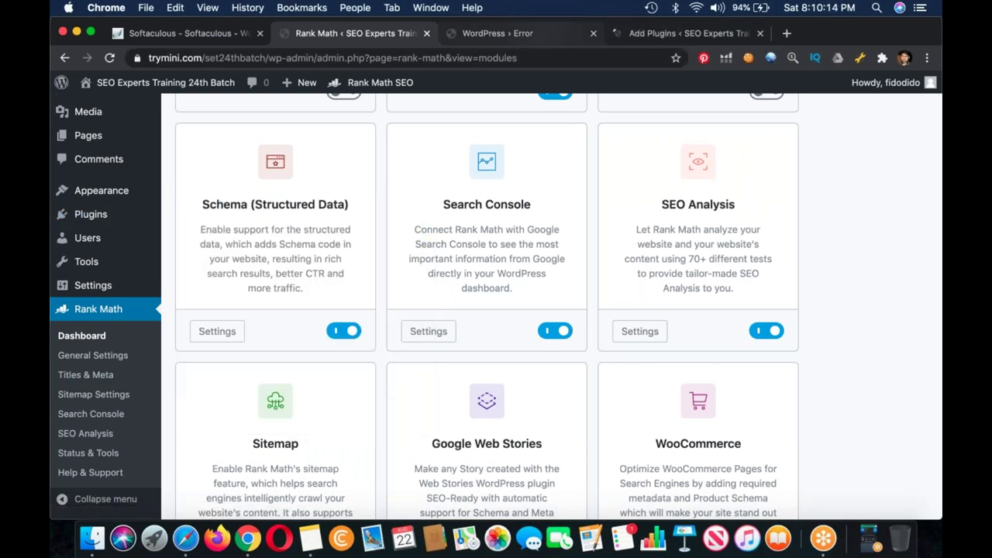
{"action": "scroll", "coordinate": [496, 310], "scroll_direction": "up", "scroll_amount": 3}
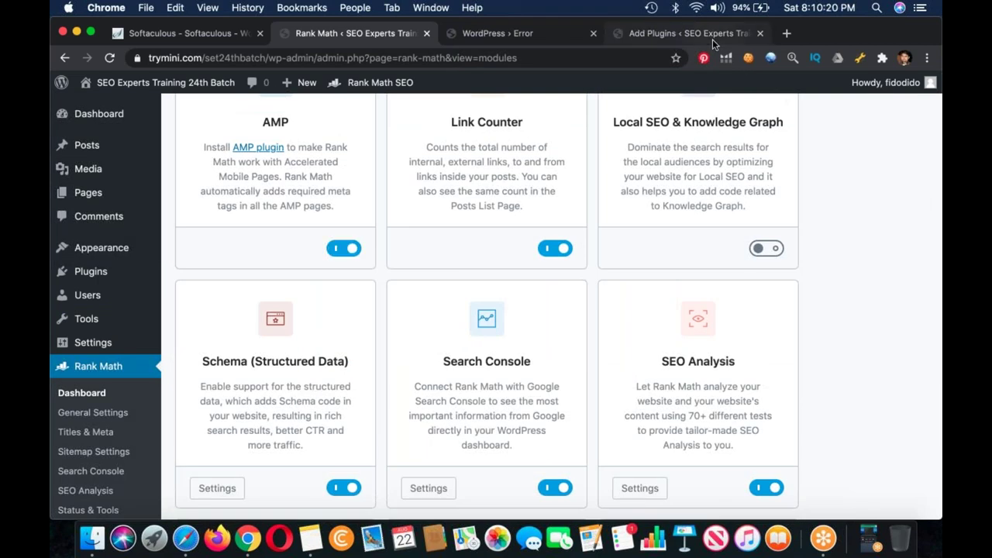
Step: Search the plugin directory for 'amp' and install the AMP plugin
{"action": "key", "text": "super+4"}
{"action": "left_click", "coordinate": [822, 157]}
{"action": "type", "text": "amp"}
{"action": "key", "text": "Return"}
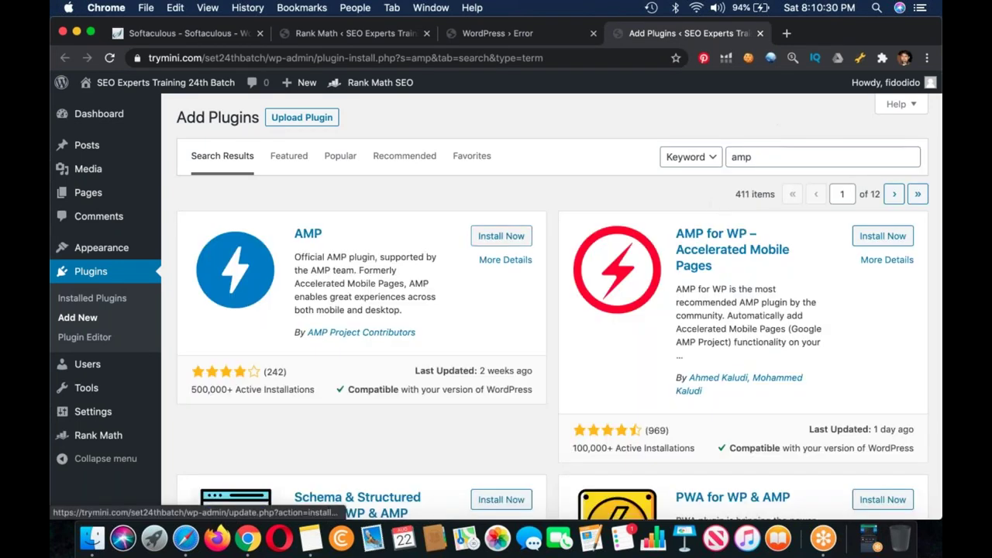
{"action": "left_click", "coordinate": [501, 236]}
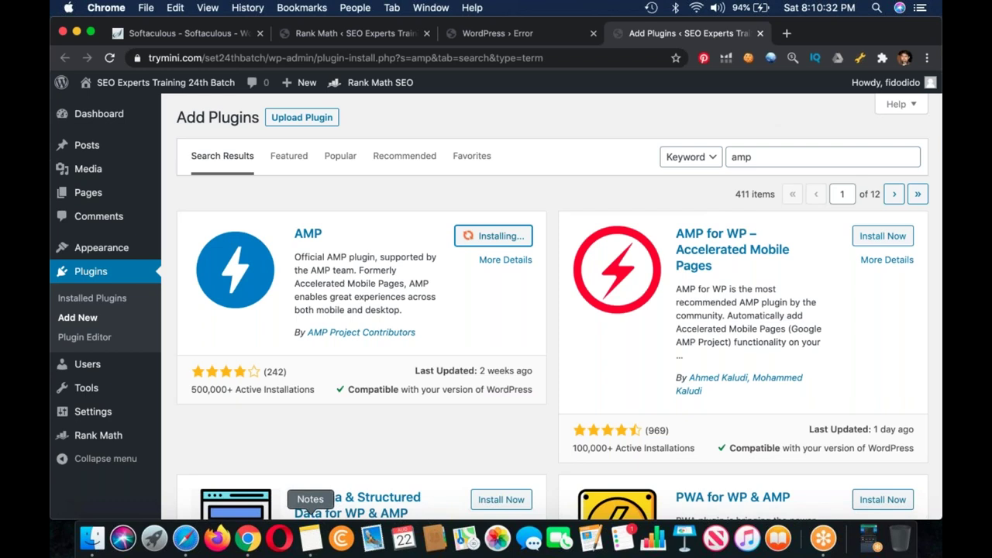
Step: Add an 'AMP' bullet under Plugins in the course notes
{"action": "left_click", "coordinate": [310, 536]}
{"action": "key", "text": "Return"}
{"action": "type", "text": "AMP"}
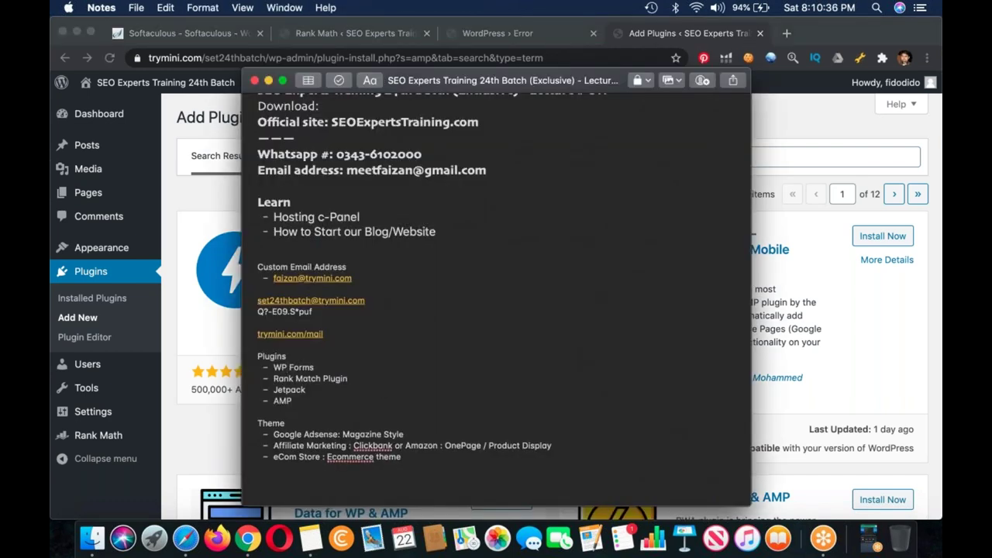
Step: Close the WordPress error tab, activate AMP, and return to the Rank Math modules tab
{"action": "left_click", "coordinate": [836, 245]}
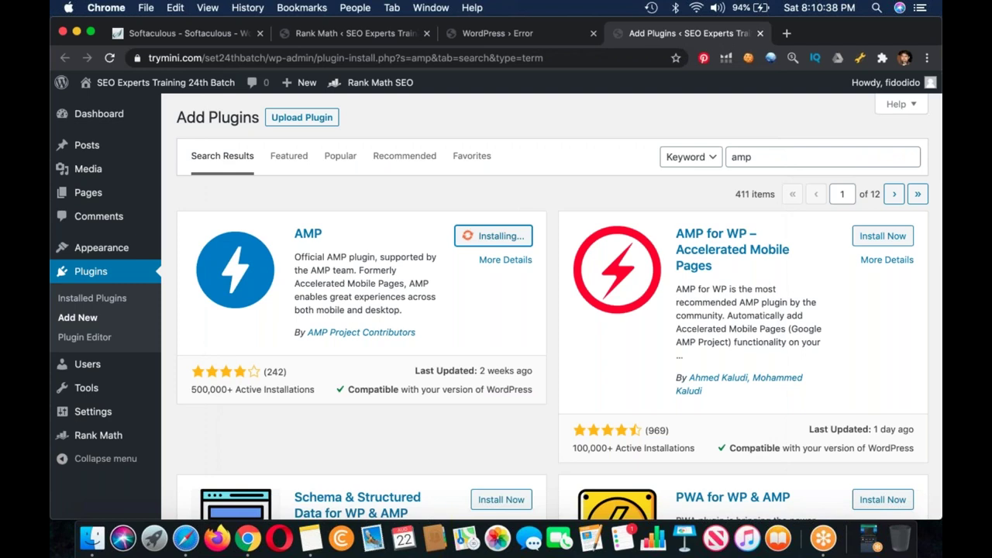
{"action": "left_click", "coordinate": [575, 39]}
{"action": "key", "text": "super+w"}
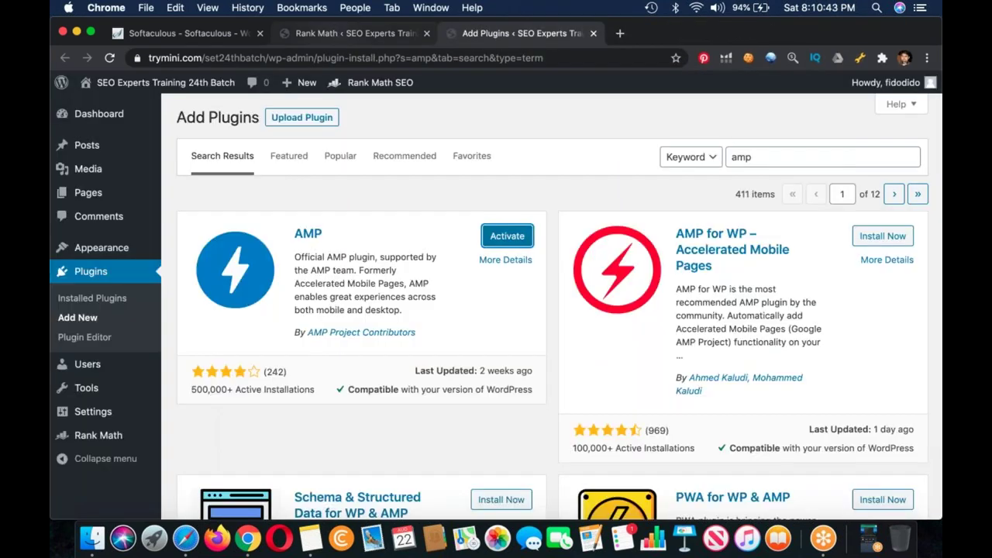
{"action": "key", "text": "Return"}
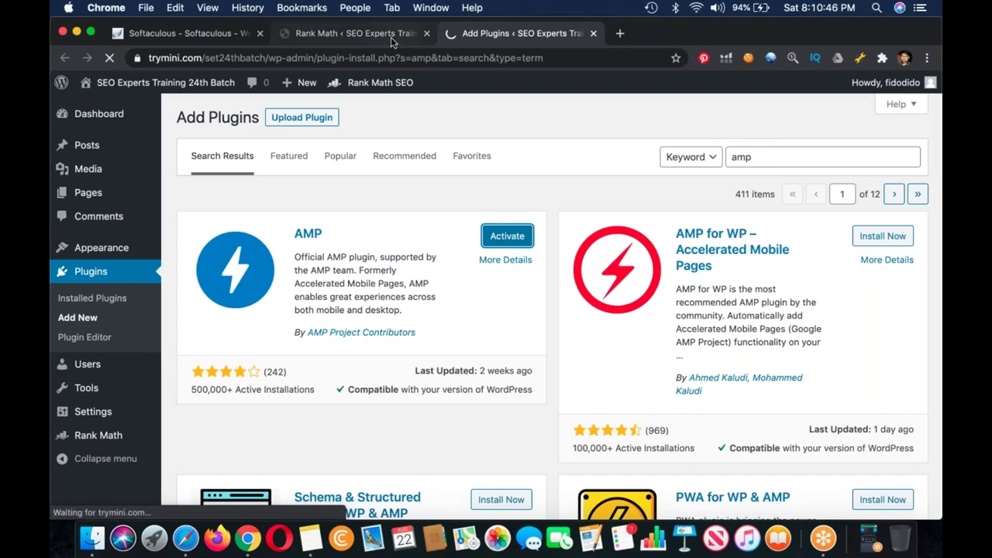
{"action": "left_click", "coordinate": [391, 38]}
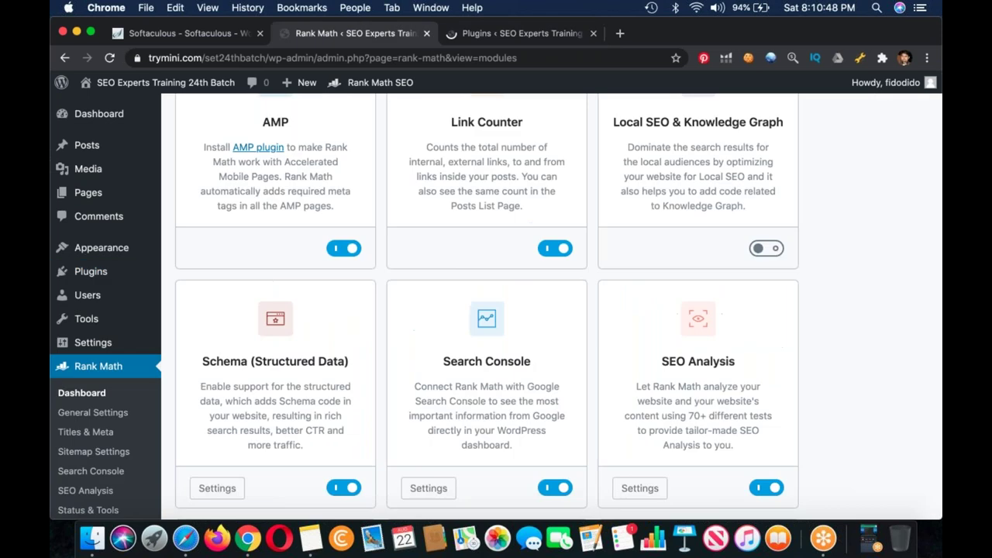
{"action": "mouse_move", "coordinate": [379, 82]}
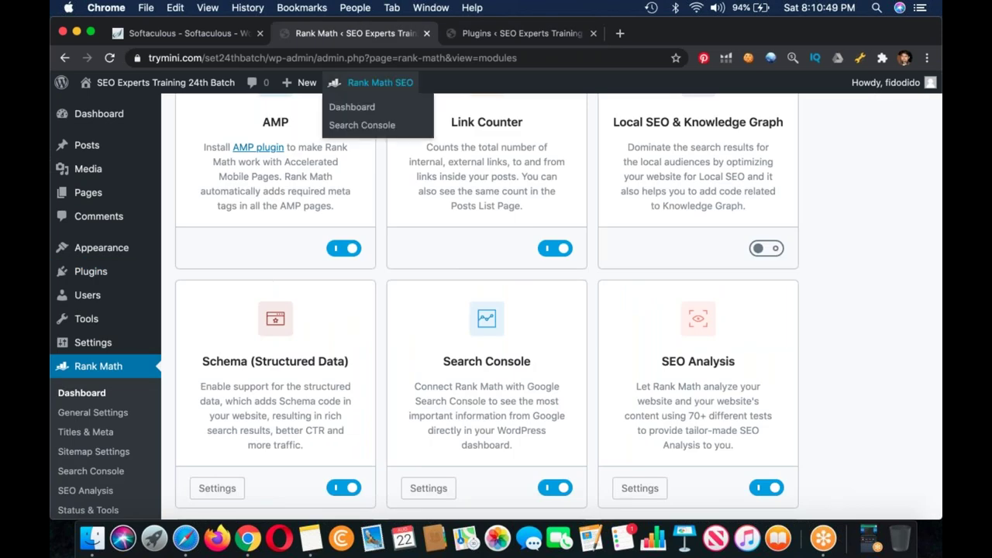
{"action": "scroll", "coordinate": [487, 310], "scroll_direction": "up", "scroll_amount": 2}
{"action": "scroll", "coordinate": [487, 310], "scroll_direction": "down", "scroll_amount": 4}
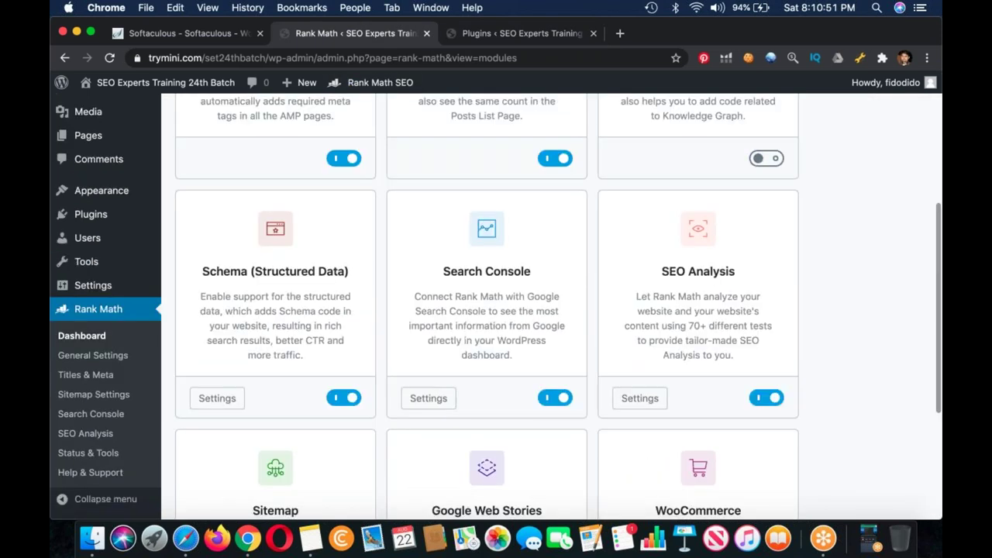
{"action": "scroll", "coordinate": [487, 310], "scroll_direction": "up", "scroll_amount": 3}
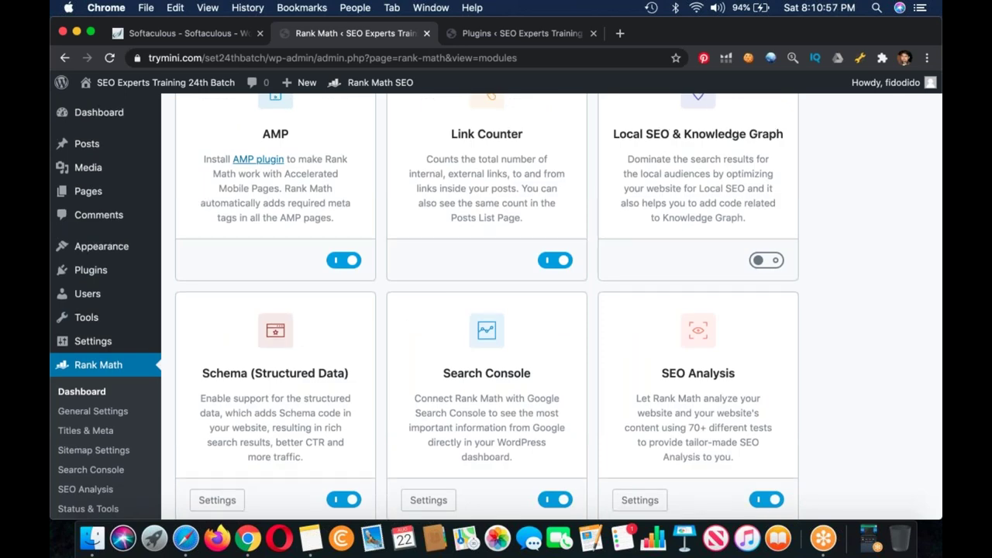
{"action": "scroll", "coordinate": [496, 307], "scroll_direction": "down", "scroll_amount": 1}
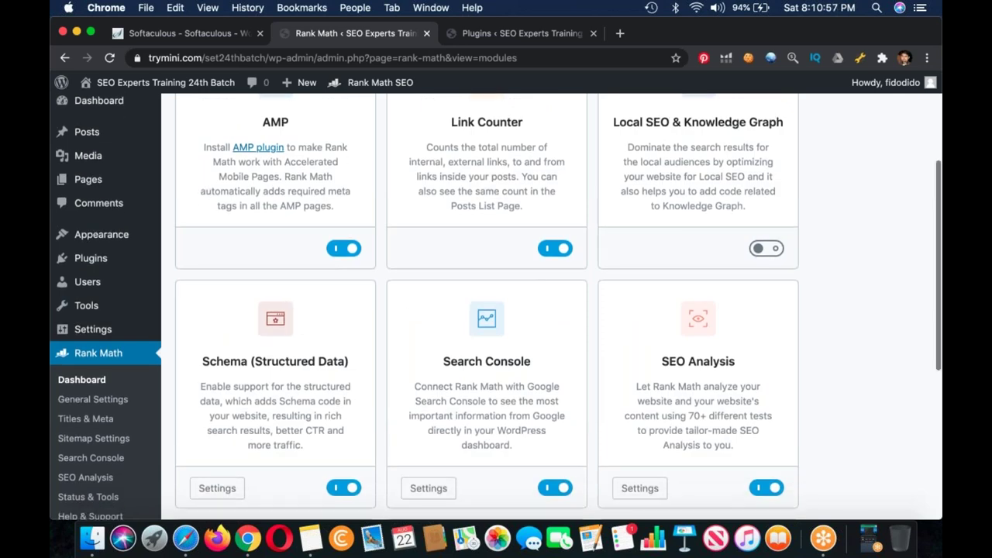
{"action": "scroll", "coordinate": [496, 307], "scroll_direction": "down", "scroll_amount": 5}
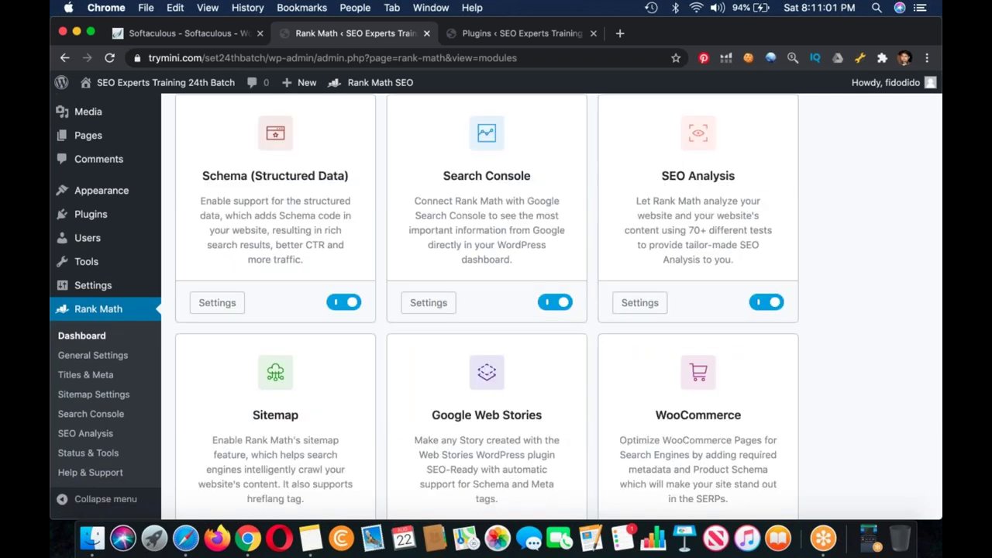
{"action": "scroll", "coordinate": [496, 307], "scroll_direction": "down", "scroll_amount": 1}
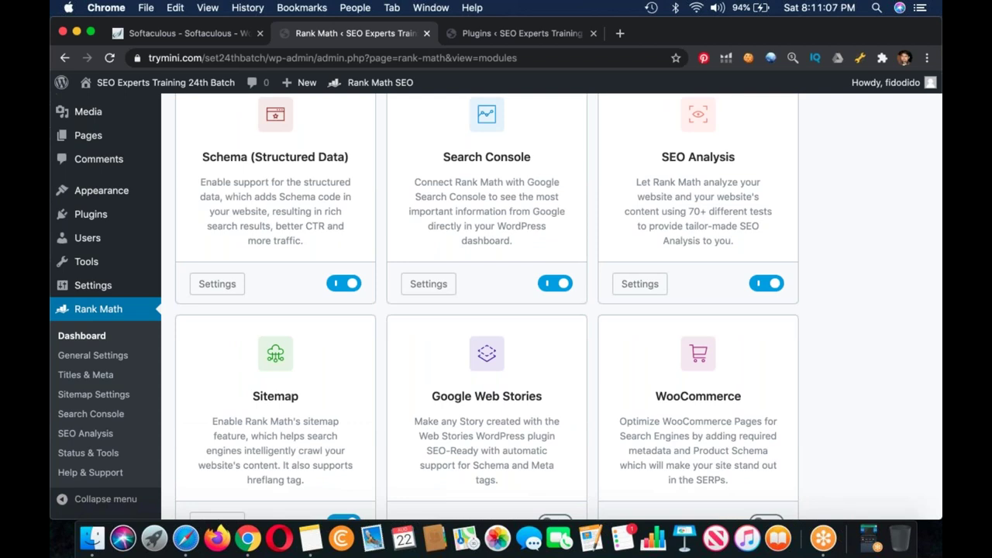
{"action": "scroll", "coordinate": [496, 307], "scroll_direction": "up", "scroll_amount": 2}
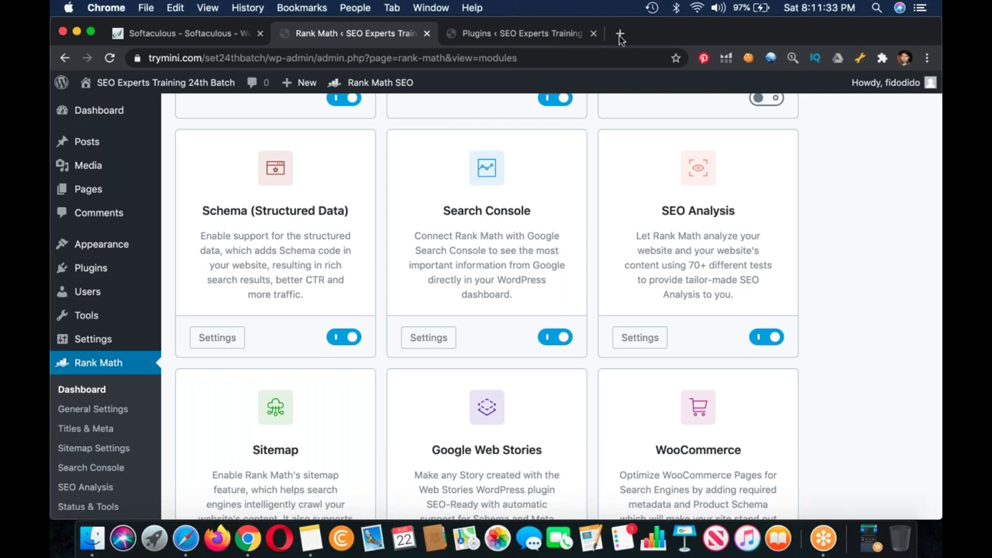
{"action": "left_click", "coordinate": [620, 34]}
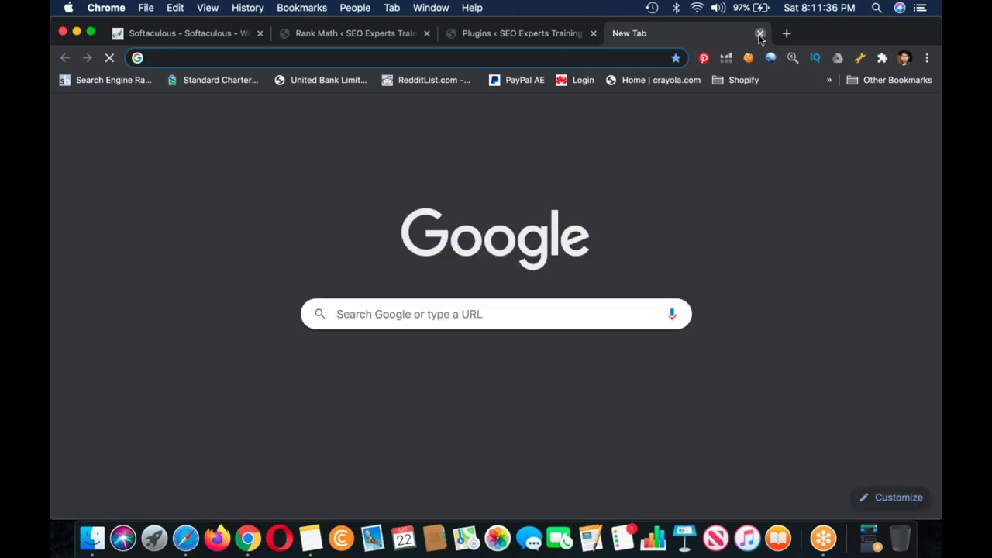
{"action": "left_click", "coordinate": [761, 34]}
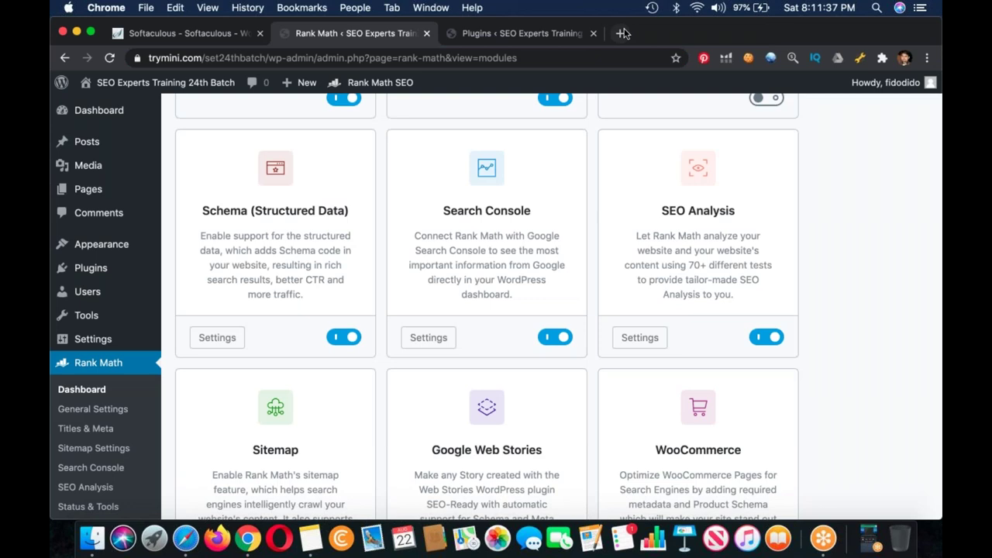
Step: Run a Google site: search for hamariweb.com in a new tab and select its domain
{"action": "left_click", "coordinate": [623, 33]}
{"action": "type", "text": "site:hamariweb.com"}
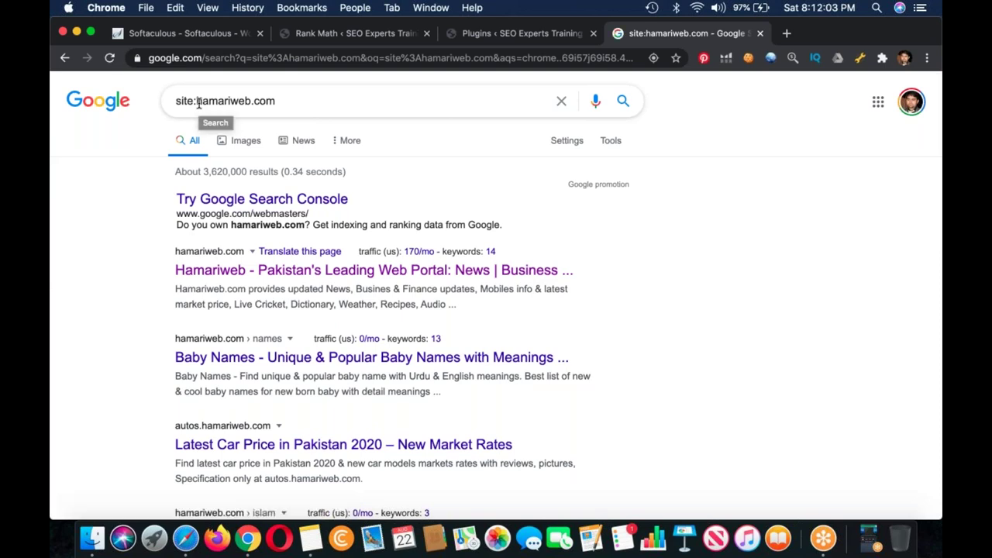
{"action": "left_click_drag", "start_coordinate": [197, 101], "coordinate": [332, 105]}
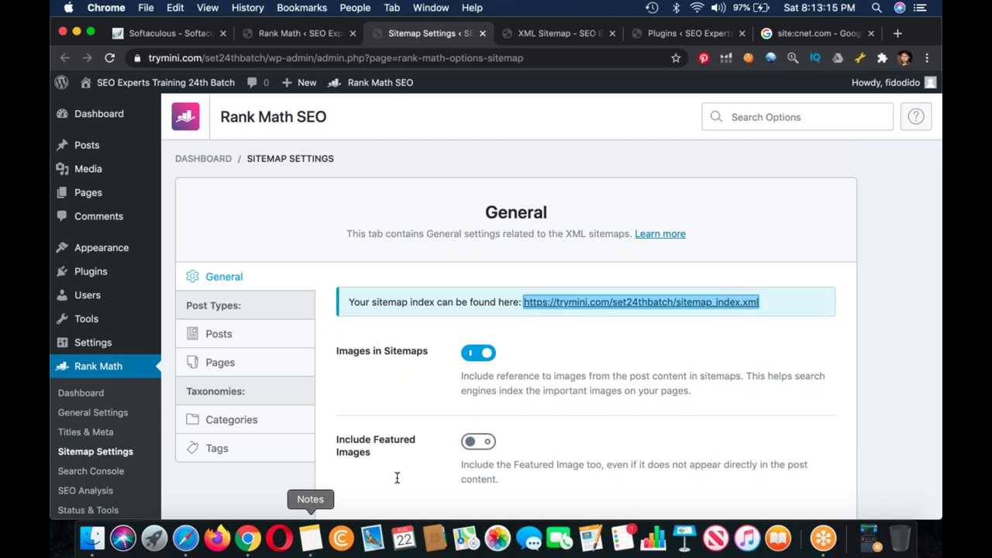
Step: Add the line 'Indexing : It will not Rank' below the Theme list in Notes
{"action": "left_click", "coordinate": [310, 538]}
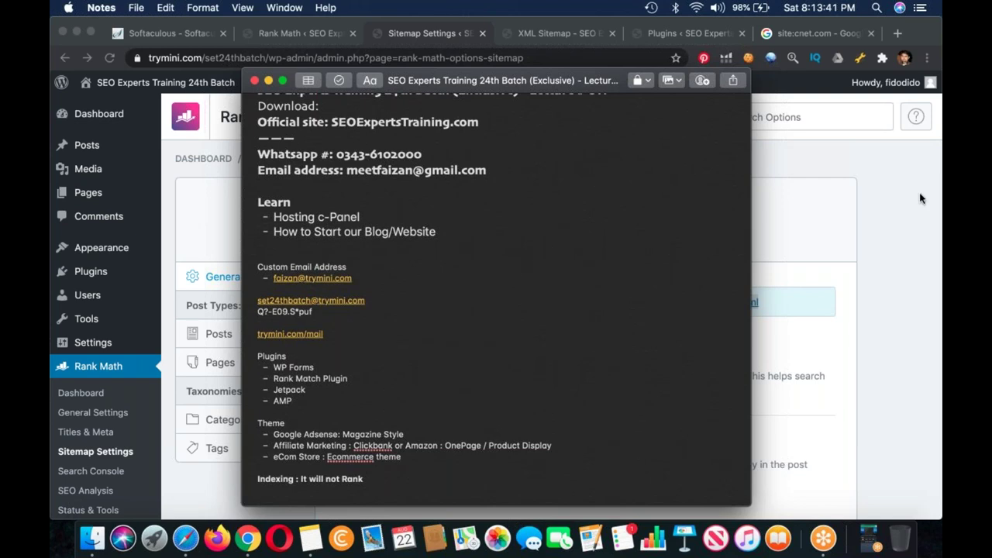
{"action": "left_click", "coordinate": [921, 198]}
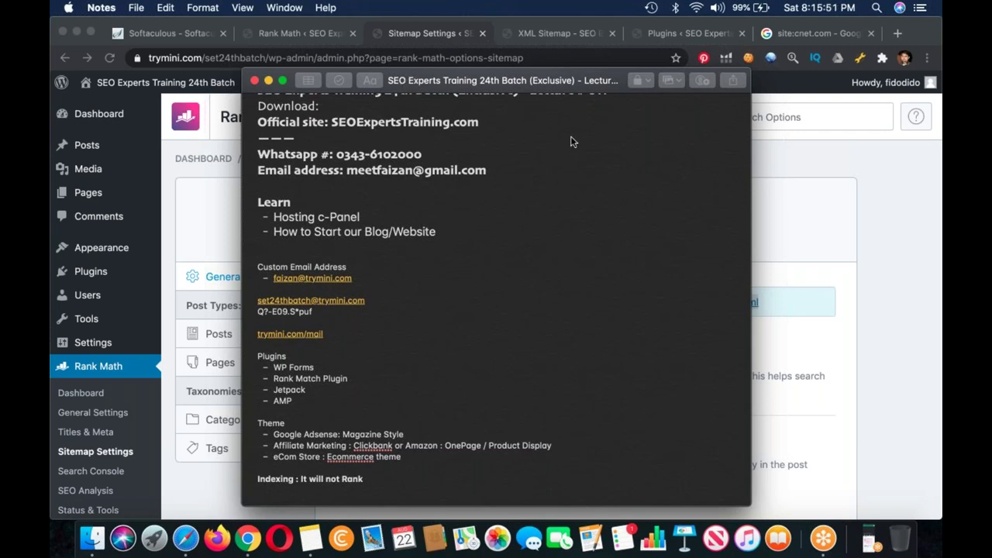
{"action": "left_click_drag", "start_coordinate": [390, 78], "coordinate": [558, 138]}
Step: Reload the XML sitemap index tab, then go to the Installed Plugins page showing AMP active
{"action": "left_click", "coordinate": [309, 226]}
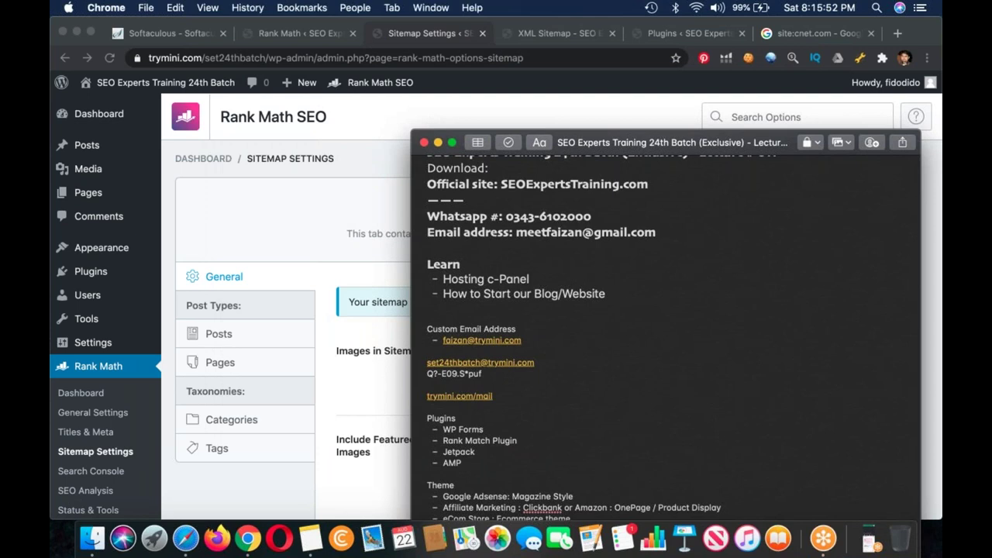
{"action": "scroll", "coordinate": [512, 349], "scroll_direction": "down", "scroll_amount": 3}
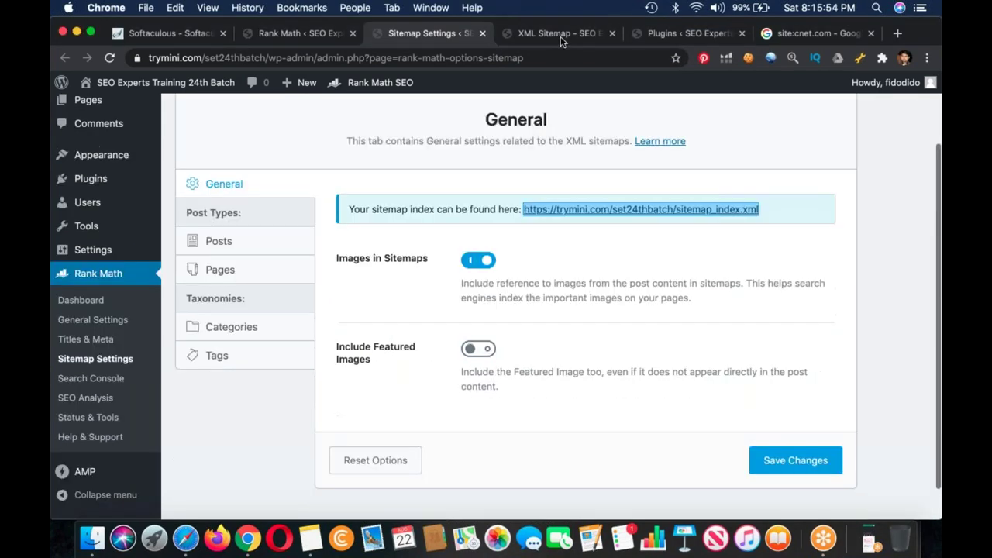
{"action": "left_click", "coordinate": [560, 33]}
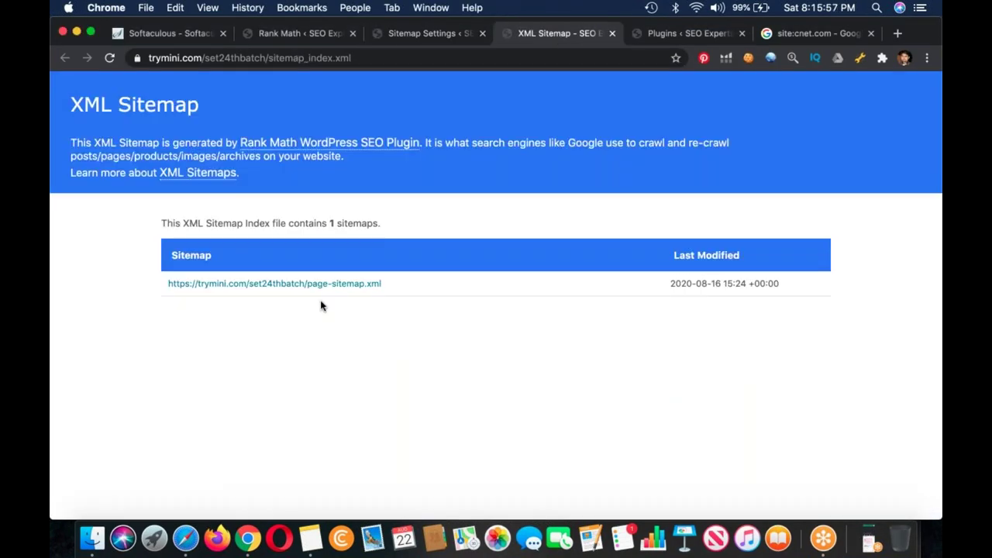
{"action": "key", "text": "super+r"}
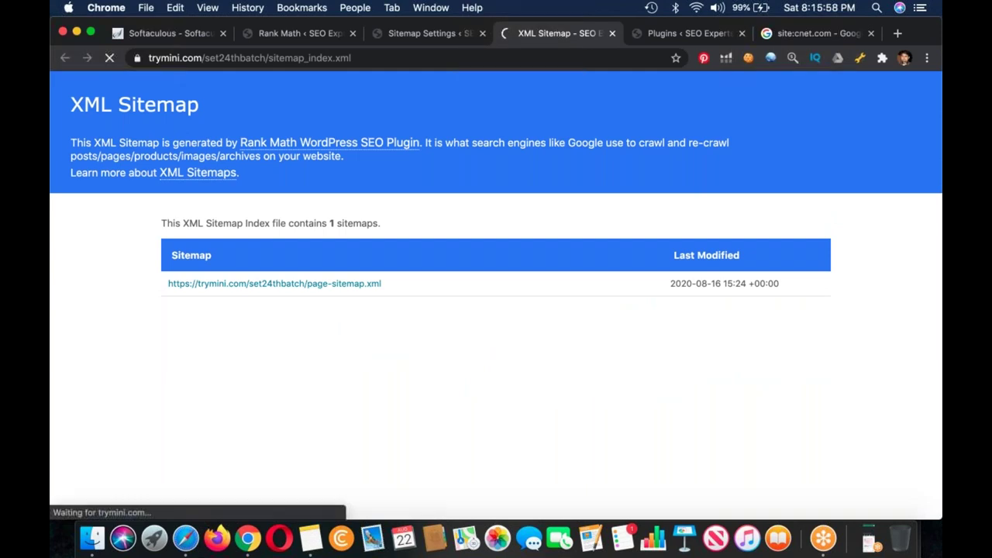
{"action": "key", "text": "ctrl+Tab"}
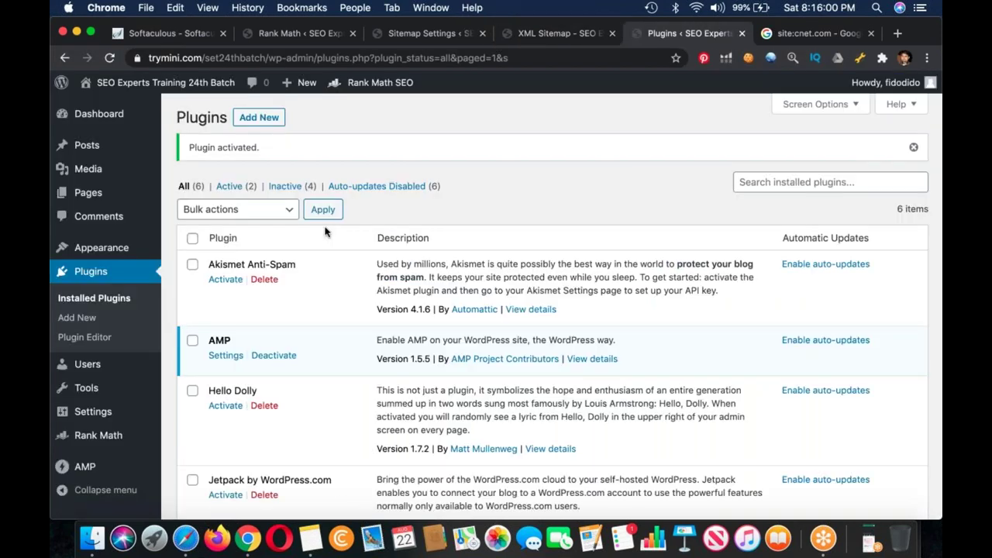
Step: Bulk-delete the Akismet Anti-Spam and Hello Dolly plugins
{"action": "scroll", "coordinate": [302, 248], "scroll_direction": "down", "scroll_amount": 5}
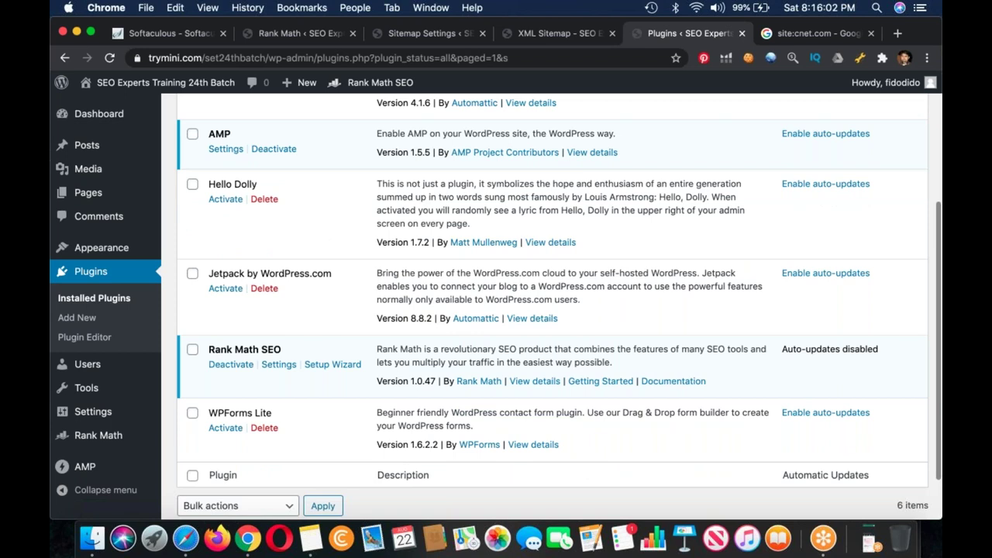
{"action": "scroll", "coordinate": [303, 256], "scroll_direction": "up", "scroll_amount": 2}
{"action": "left_click", "coordinate": [192, 256]}
{"action": "left_click", "coordinate": [192, 131]}
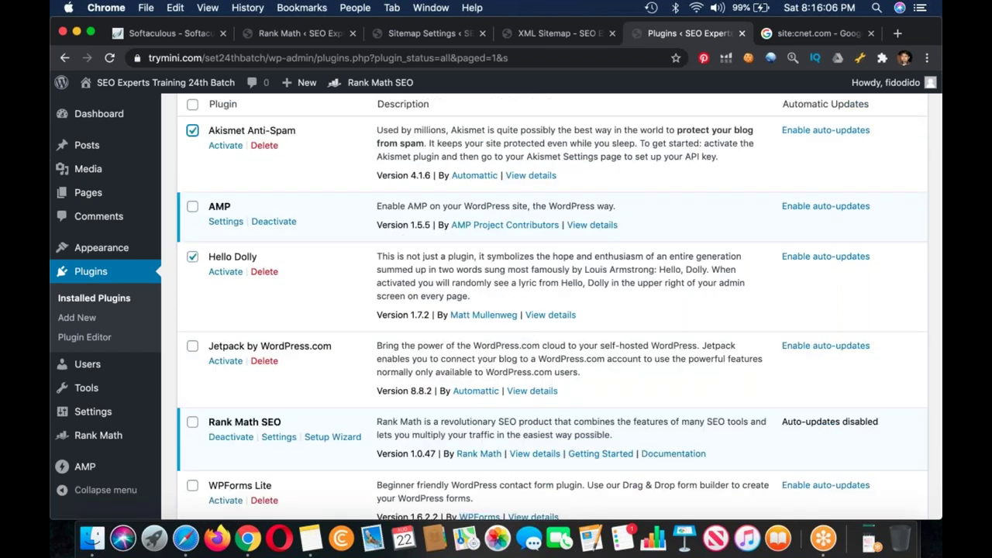
{"action": "scroll", "coordinate": [202, 124], "scroll_direction": "up", "scroll_amount": 1}
{"action": "left_click", "coordinate": [233, 110]}
{"action": "left_click", "coordinate": [199, 163]}
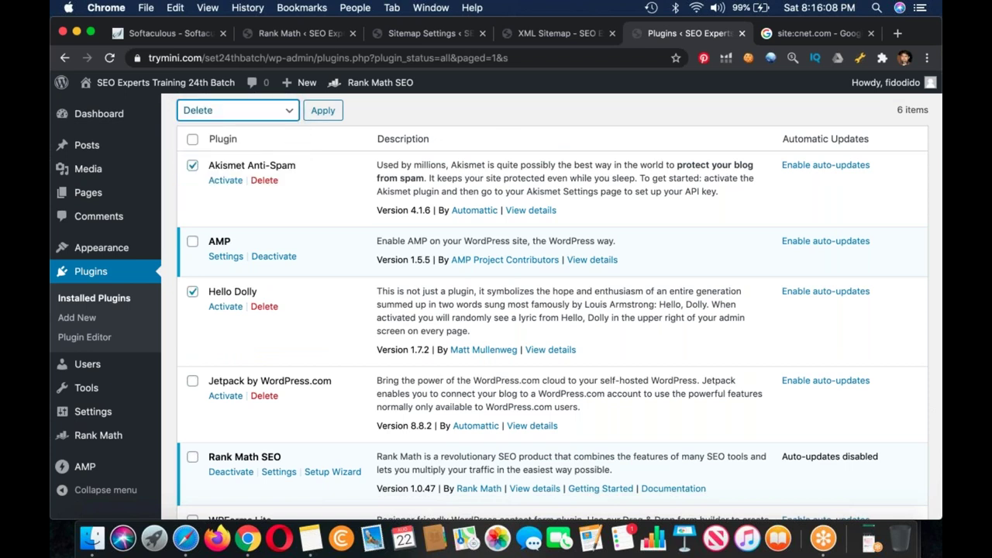
{"action": "left_click", "coordinate": [323, 111]}
{"action": "left_click", "coordinate": [618, 148]}
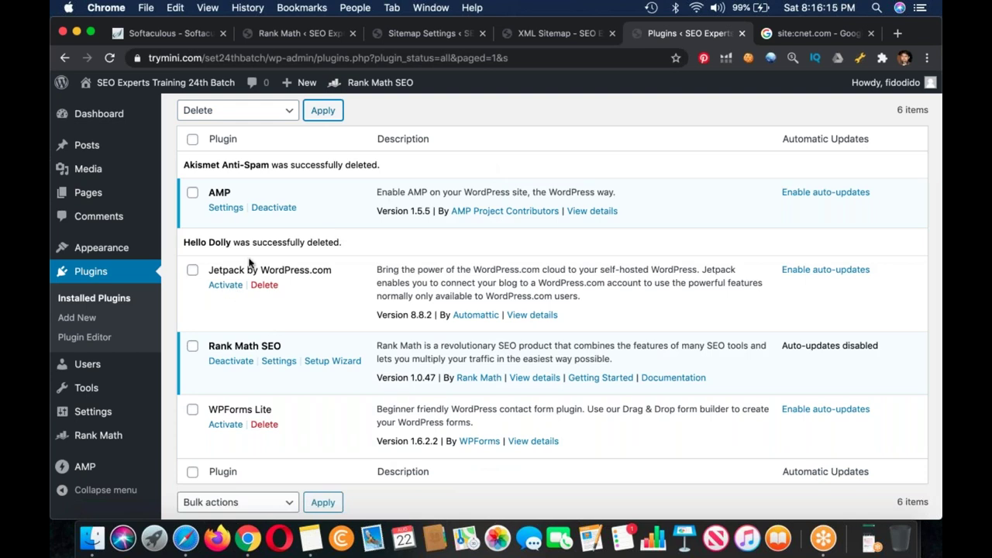
Step: Activate Jetpack in a new tab and close the XML Sitemap and site:cnet.com tabs
{"action": "right_click", "coordinate": [225, 284]}
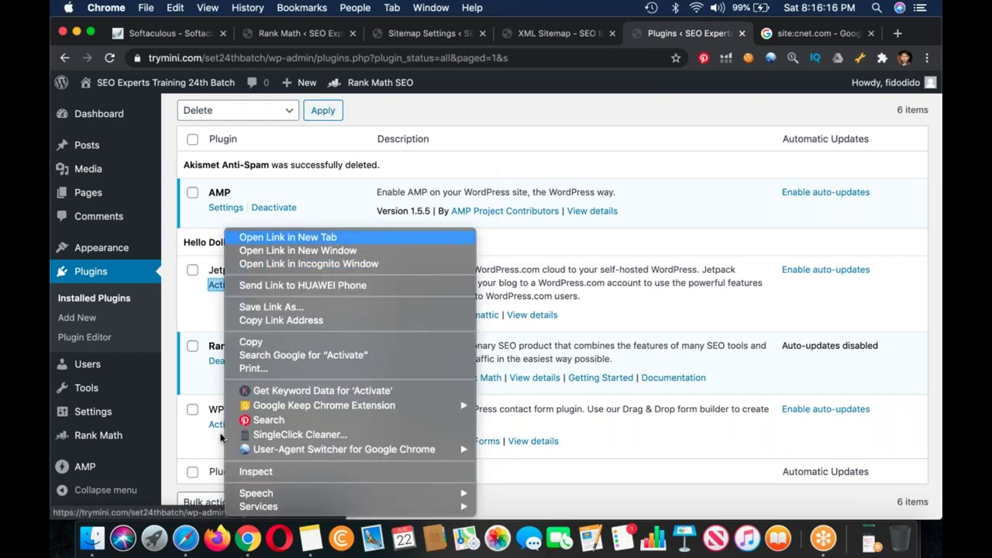
{"action": "key", "text": "Return"}
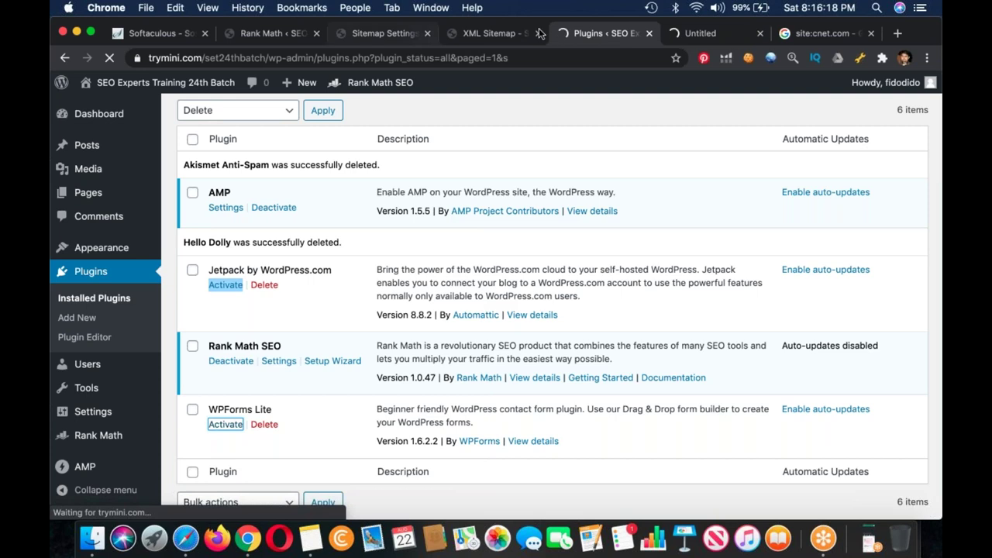
{"action": "left_click", "coordinate": [540, 33]}
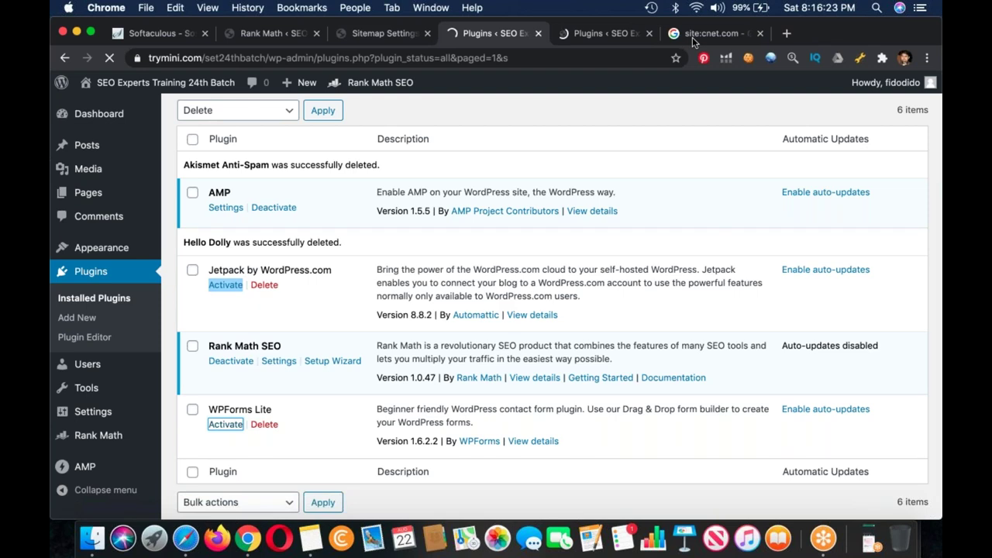
{"action": "left_click", "coordinate": [692, 39]}
{"action": "left_click", "coordinate": [871, 34]}
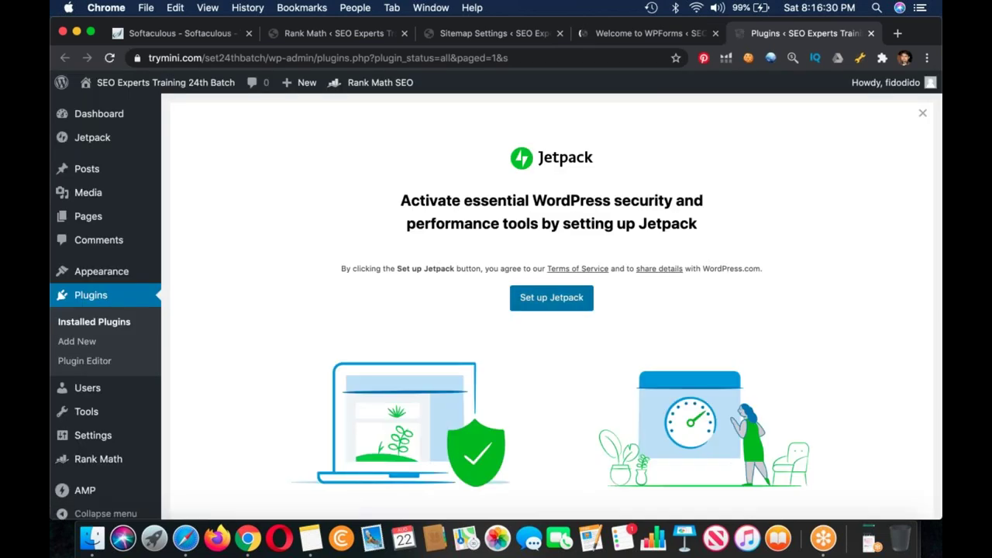
Step: From the WPForms welcome page, start a new form using the Simple Contact Form template
{"action": "key", "text": "ctrl+shift+Tab"}
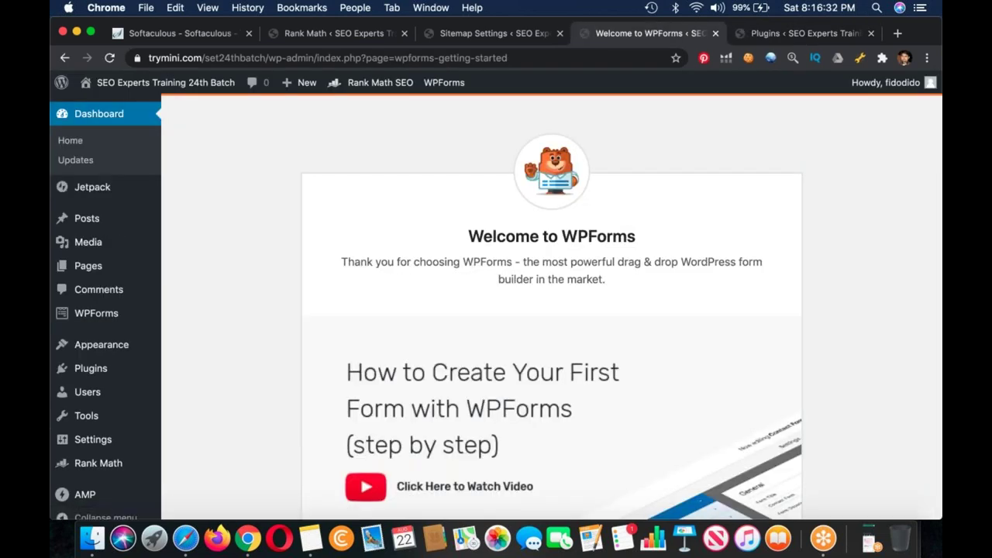
{"action": "scroll", "coordinate": [552, 310], "scroll_direction": "down", "scroll_amount": 5}
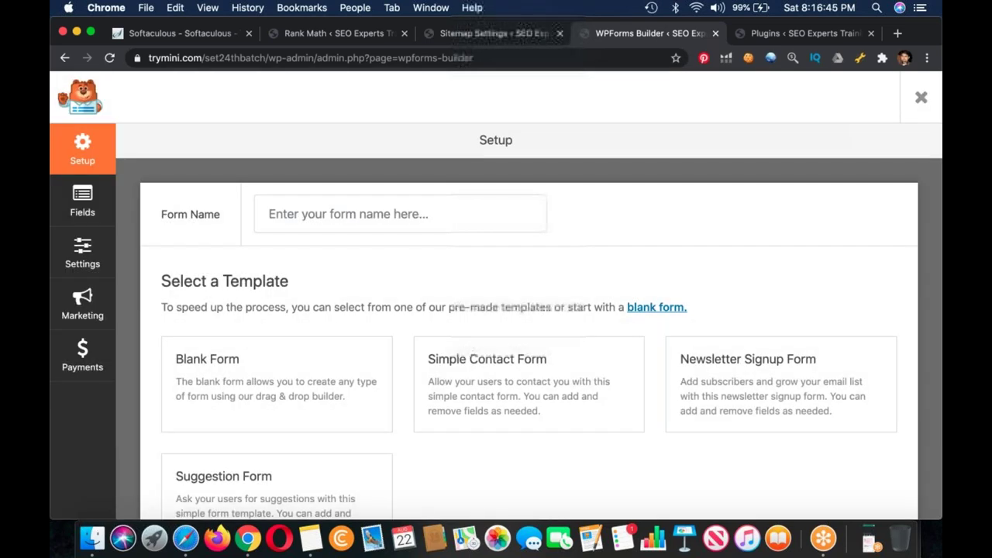
{"action": "left_click", "coordinate": [528, 385]}
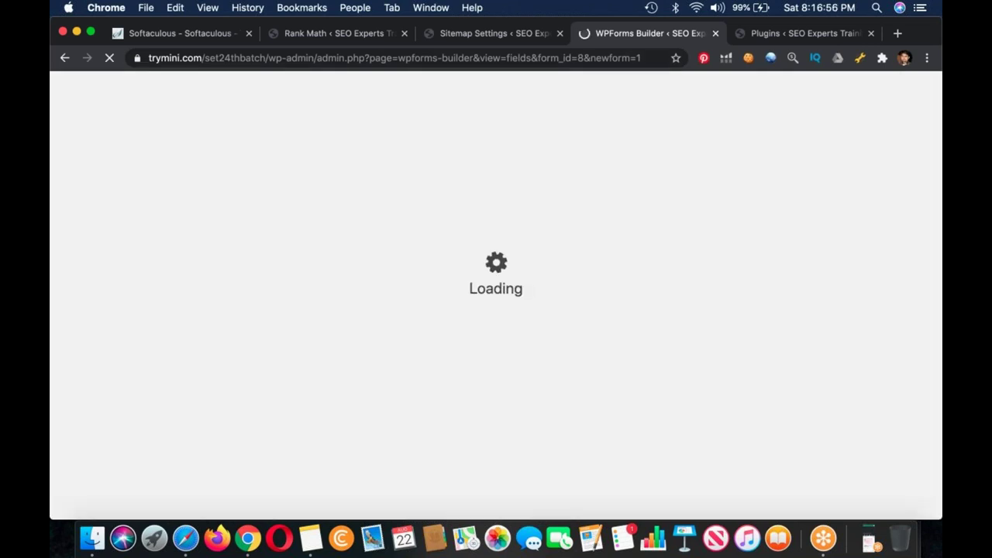
{"action": "left_click", "coordinate": [496, 33]}
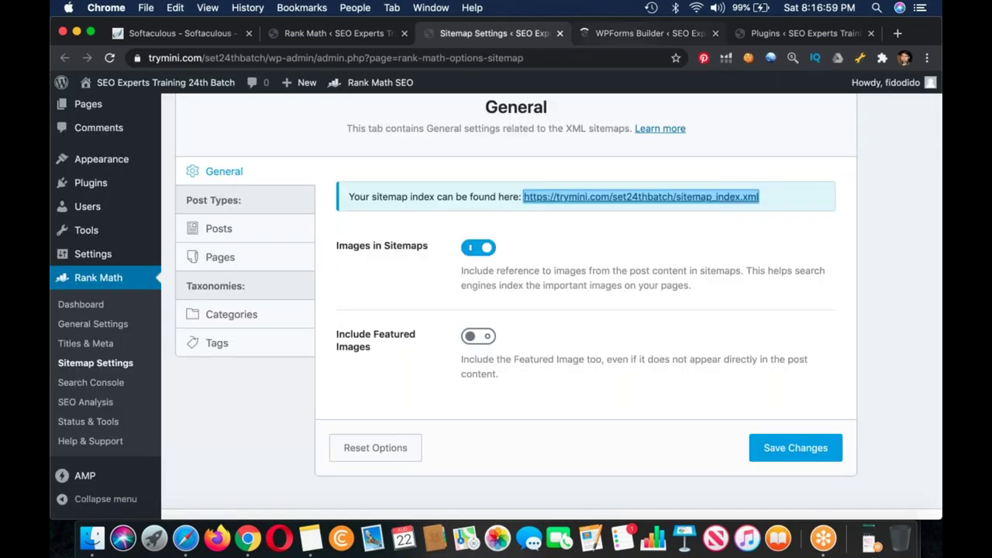
{"action": "key", "text": "ctrl+Tab"}
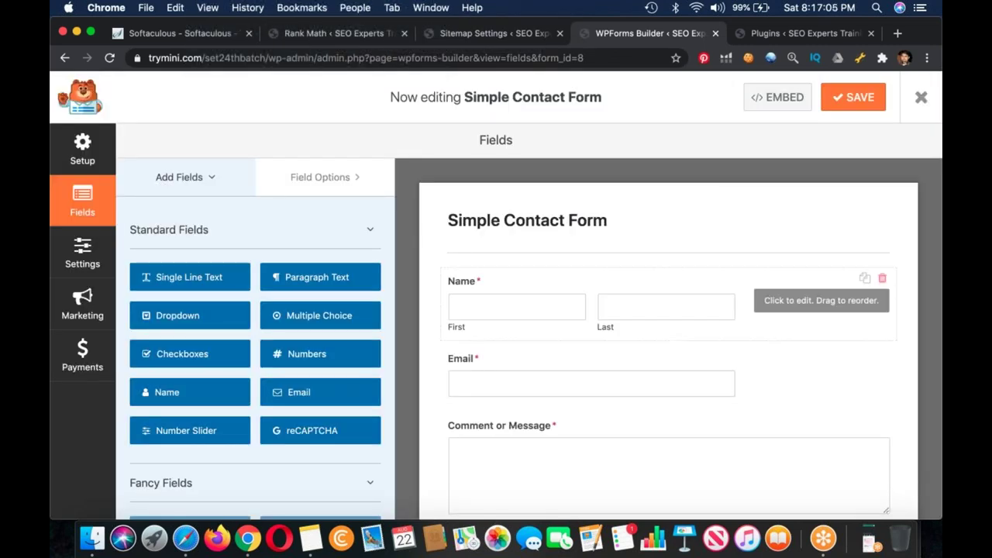
Step: Set the contact form's Name field format to Simple and save the form
{"action": "left_click", "coordinate": [666, 310]}
{"action": "left_click", "coordinate": [180, 341]}
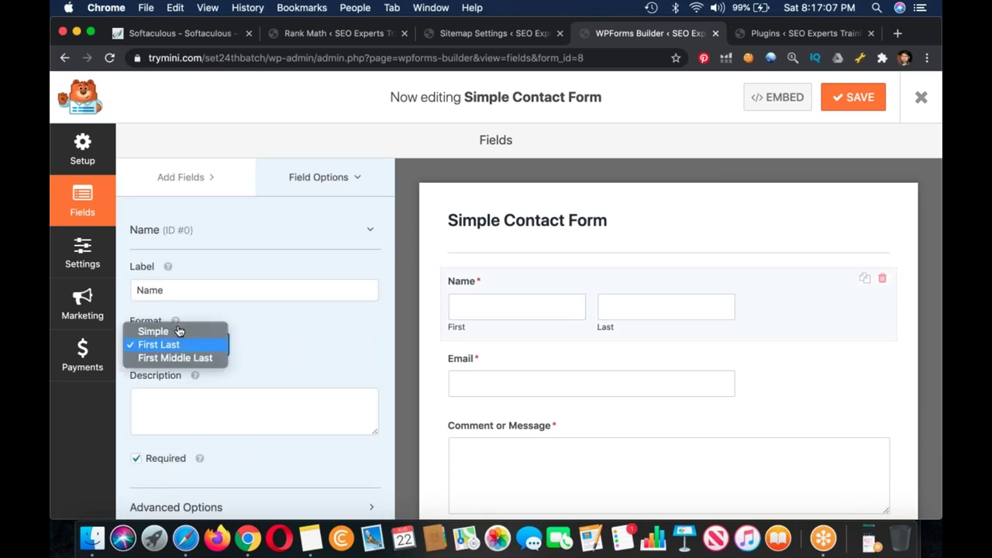
{"action": "left_click", "coordinate": [155, 331]}
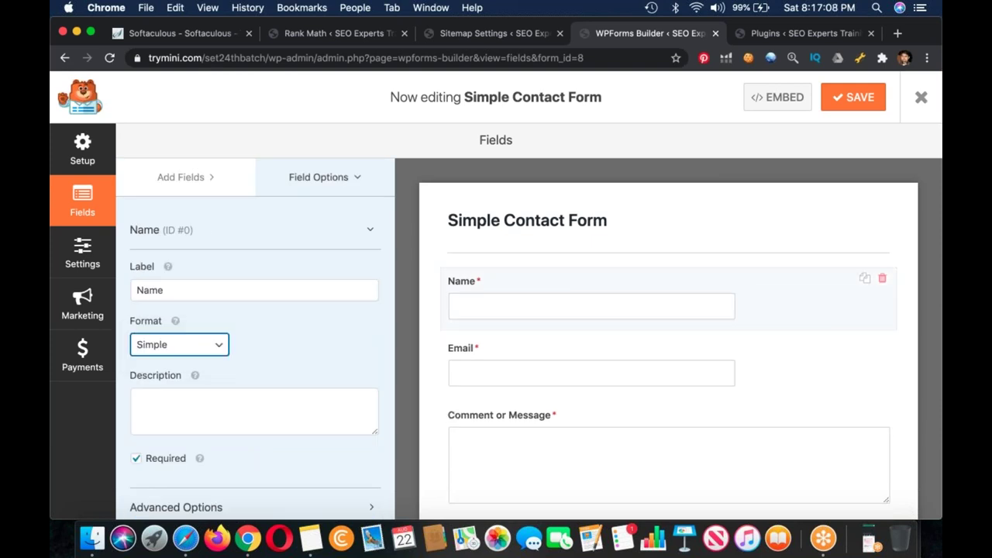
{"action": "scroll", "coordinate": [744, 287], "scroll_direction": "down", "scroll_amount": 2}
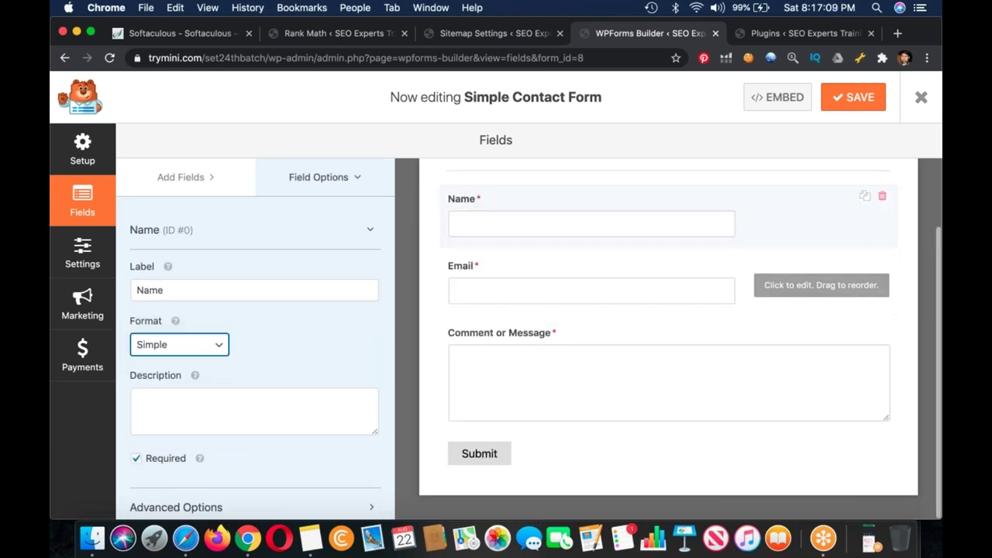
{"action": "left_click", "coordinate": [855, 107]}
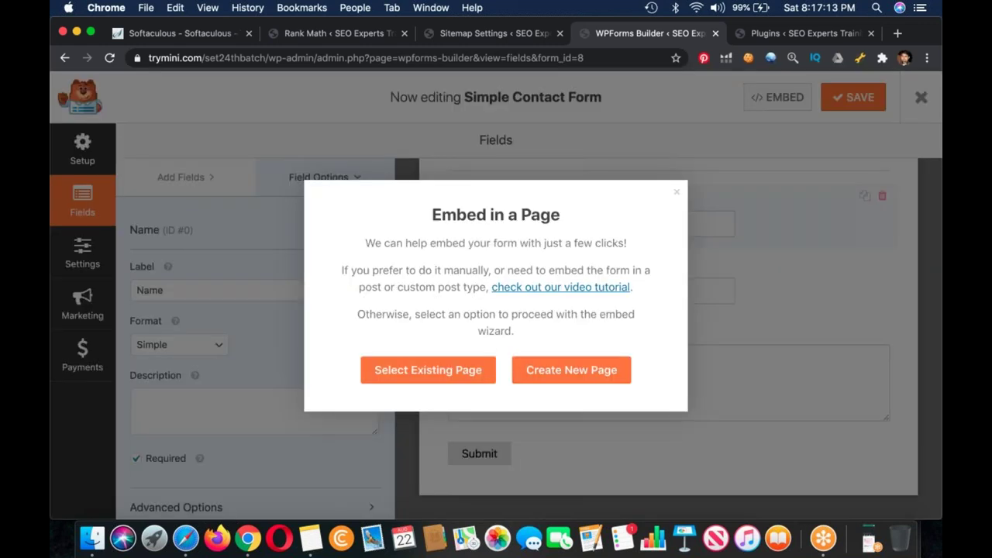
Step: Browse the Embed dialog's existing pages without embedding, then return to Rank Math Sitemap Settings
{"action": "left_click", "coordinate": [676, 192]}
{"action": "left_click", "coordinate": [457, 370]}
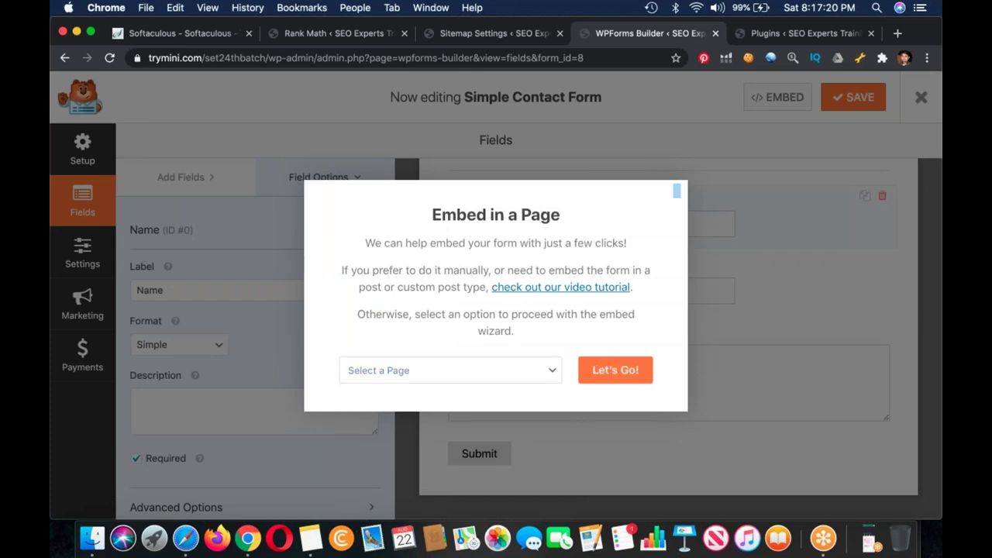
{"action": "left_click", "coordinate": [470, 372]}
{"action": "left_click", "coordinate": [458, 332]}
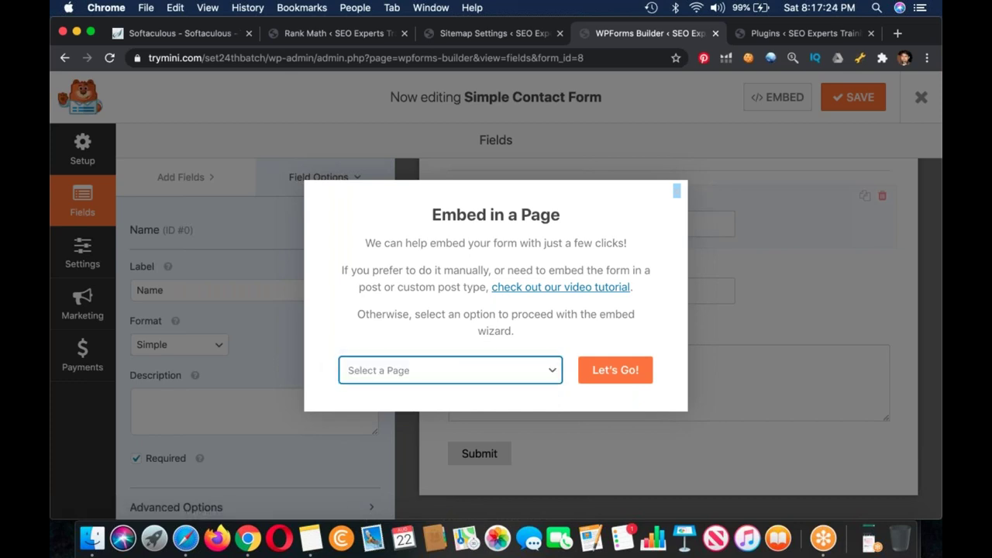
{"action": "left_click", "coordinate": [677, 191]}
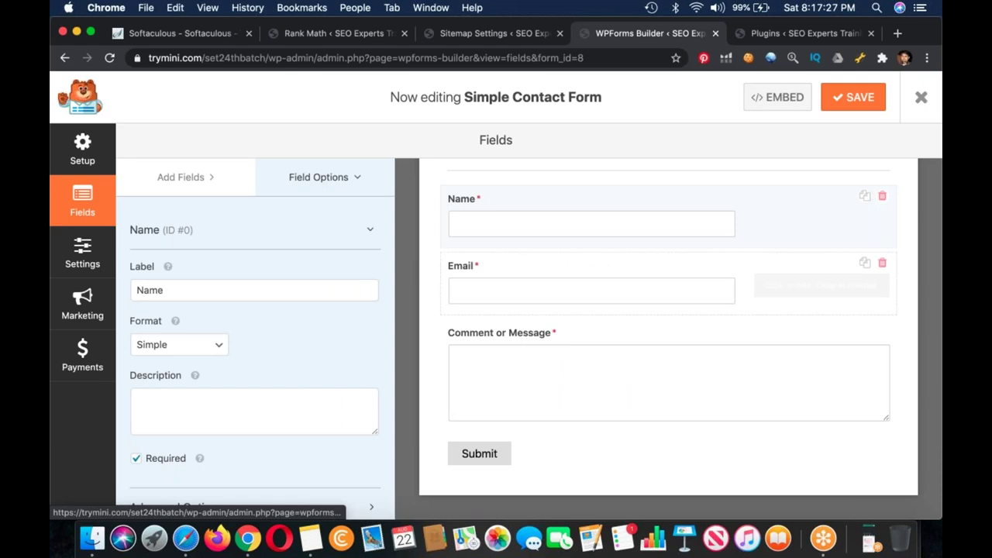
{"action": "scroll", "coordinate": [666, 310], "scroll_direction": "up", "scroll_amount": 2}
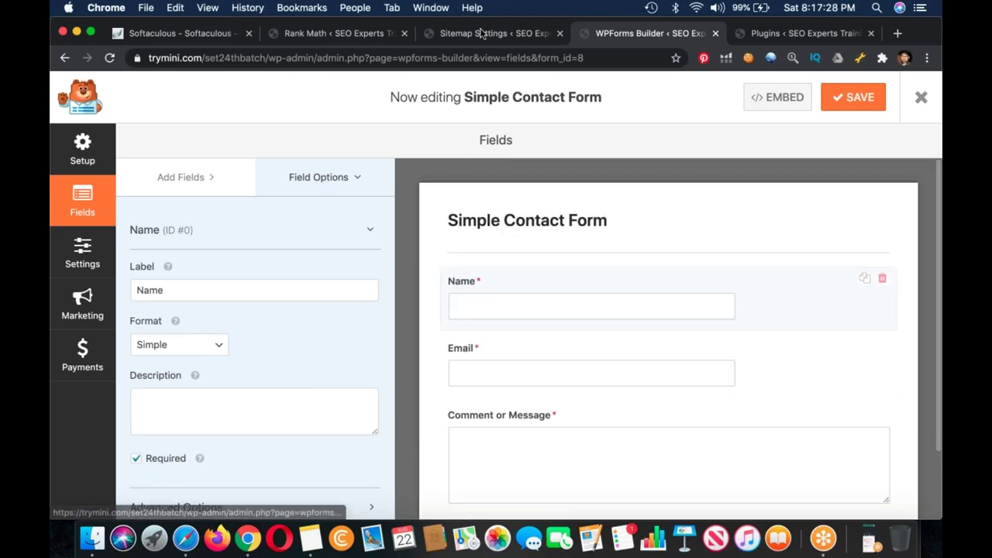
{"action": "left_click", "coordinate": [477, 34]}
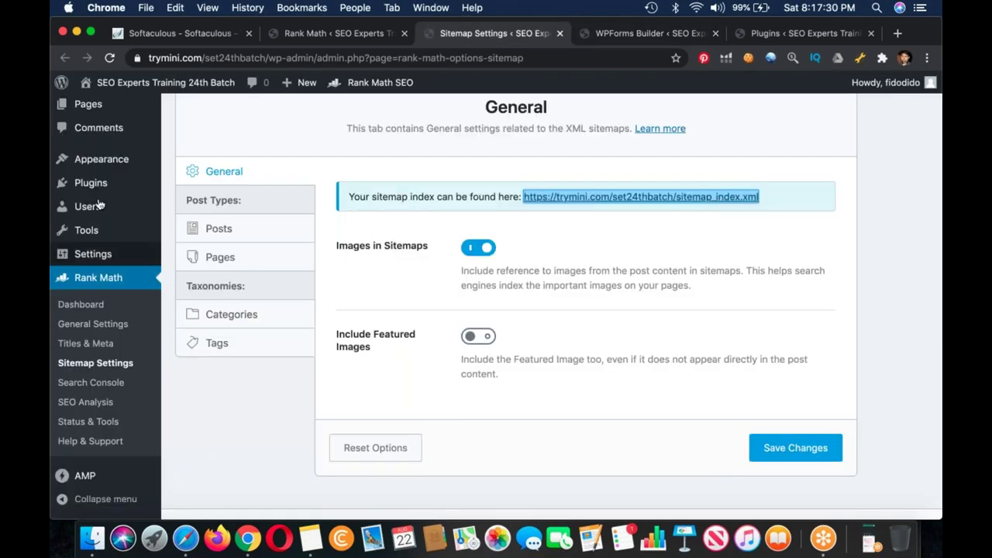
Step: Start a new page and close the WPForms contact form builder
{"action": "scroll", "coordinate": [90, 182], "scroll_direction": "up", "scroll_amount": 2}
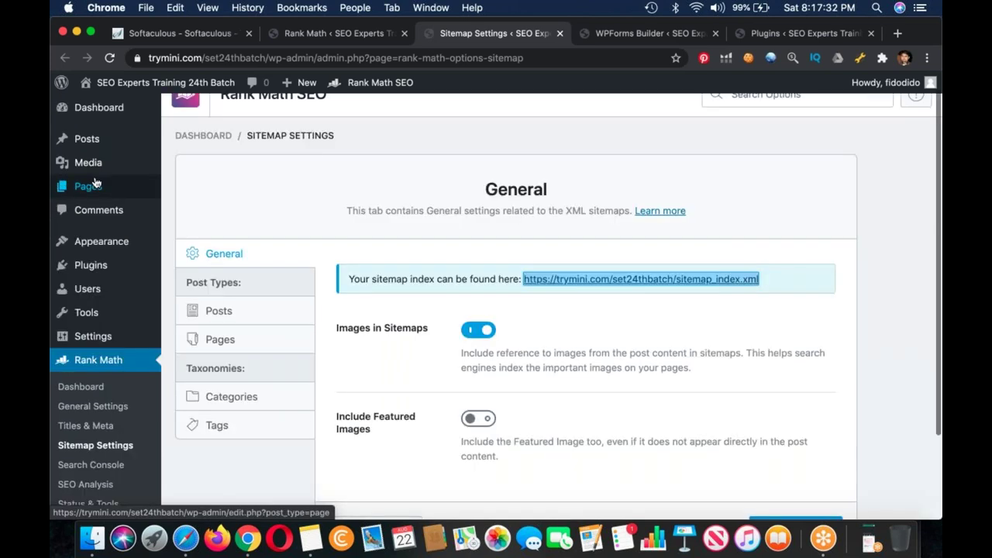
{"action": "left_click", "coordinate": [94, 183]}
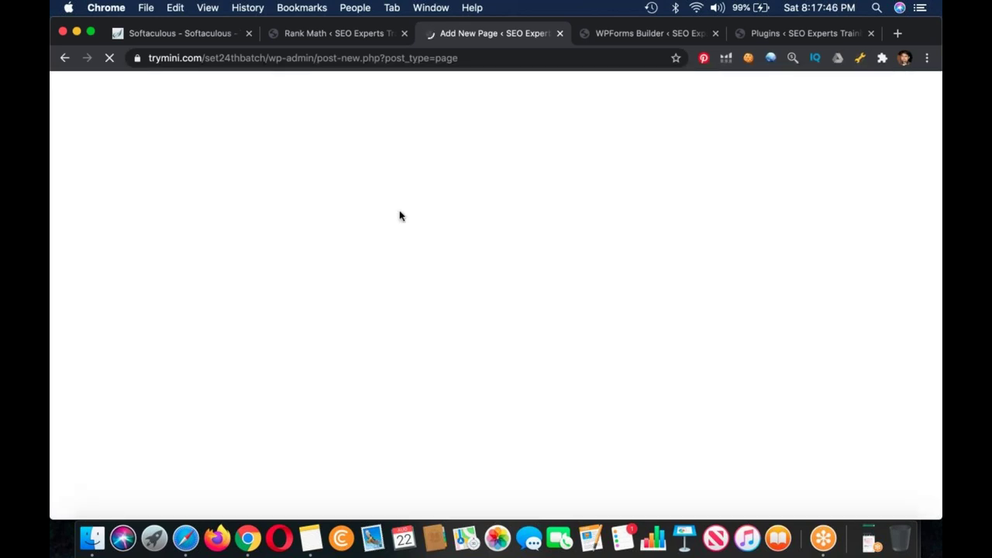
{"action": "left_click", "coordinate": [694, 35]}
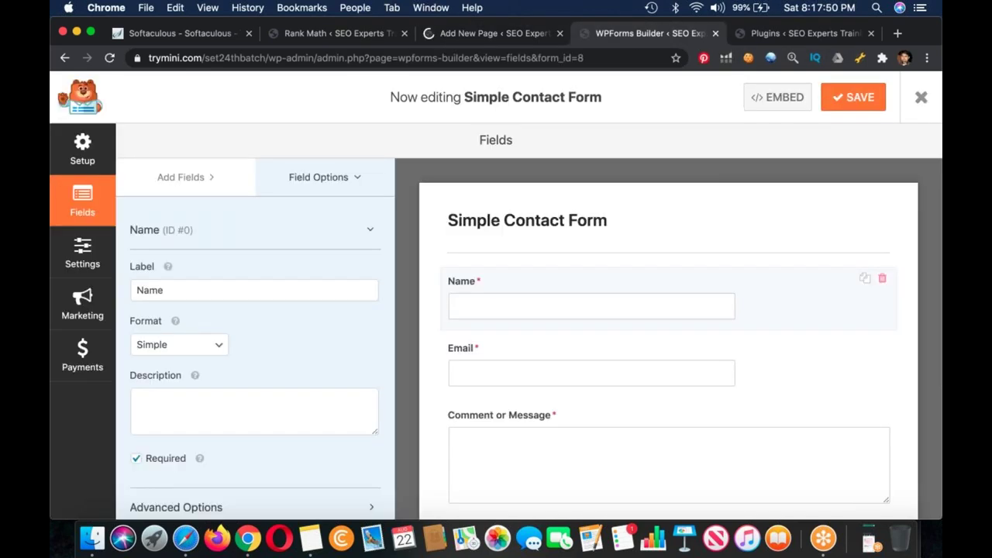
{"action": "left_click", "coordinate": [919, 107]}
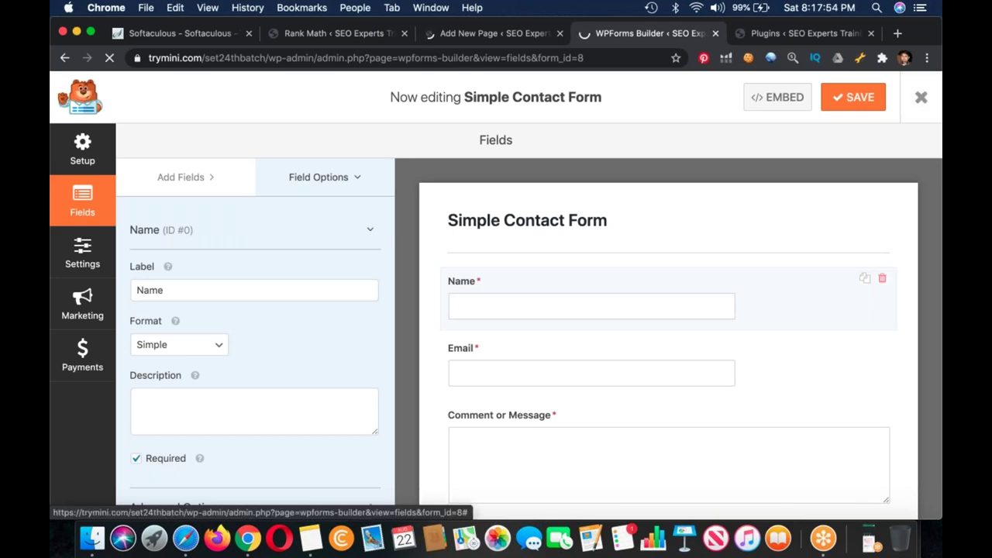
{"action": "left_click", "coordinate": [495, 33]}
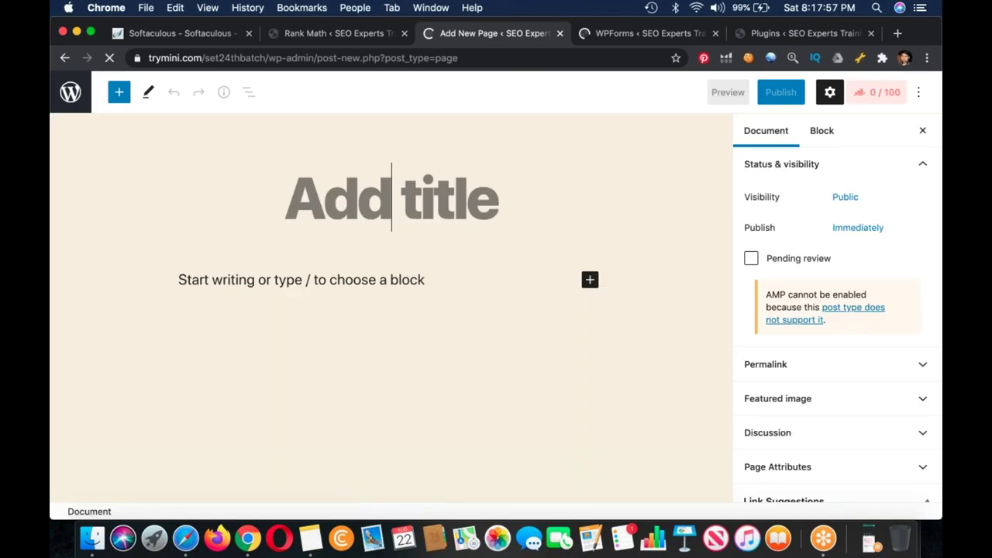
Step: Title the new page 'Contact' and start publishing it
{"action": "type", "text": "Co"}
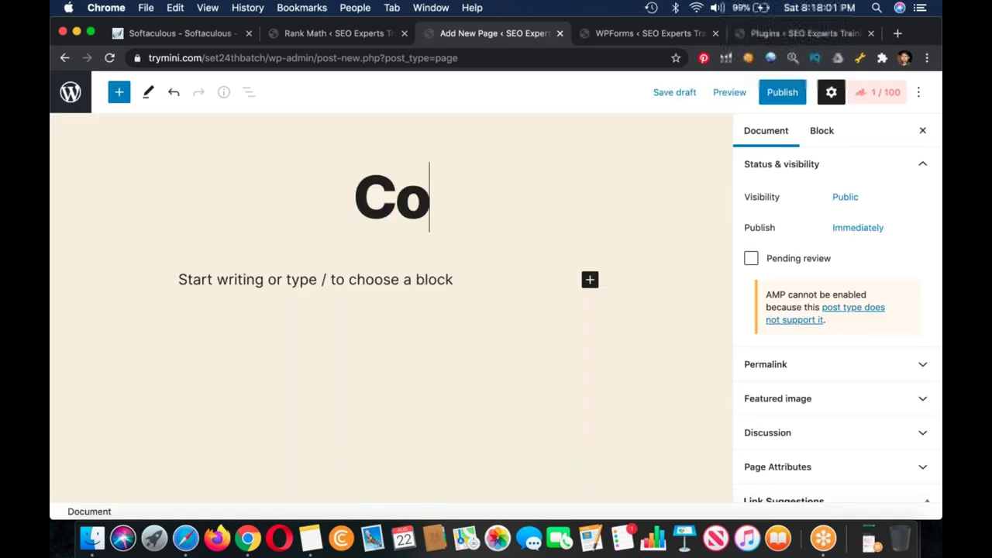
{"action": "type", "text": "nta"}
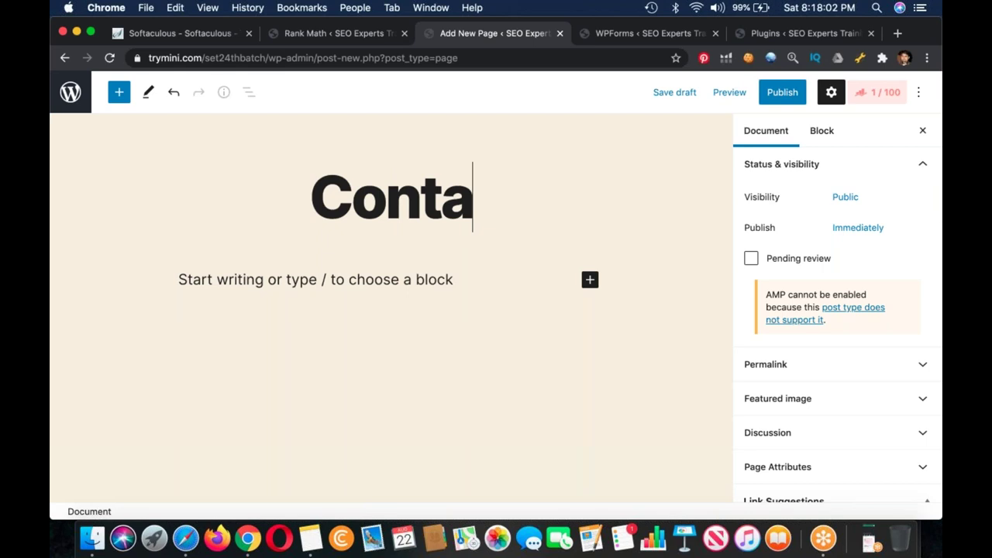
{"action": "type", "text": "ct"}
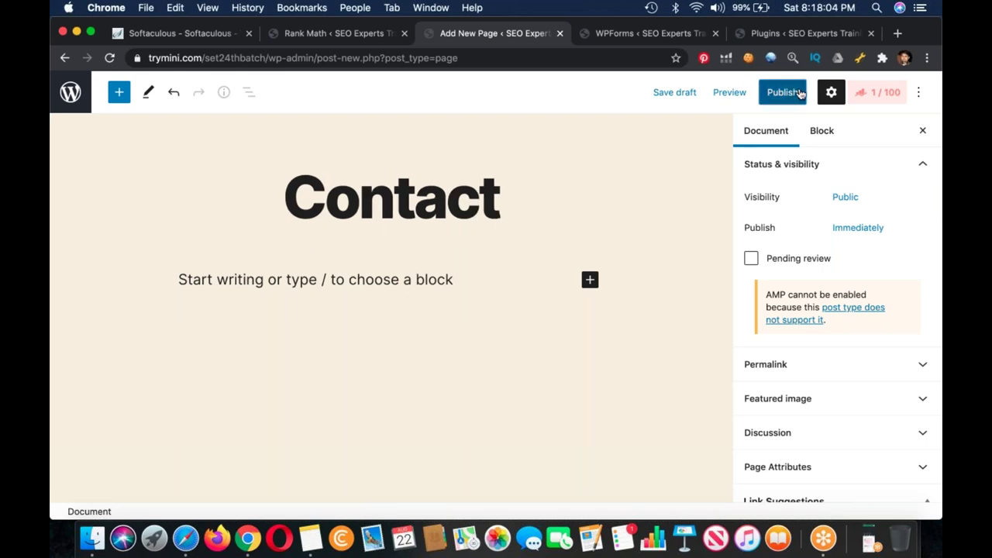
{"action": "left_click", "coordinate": [799, 93]}
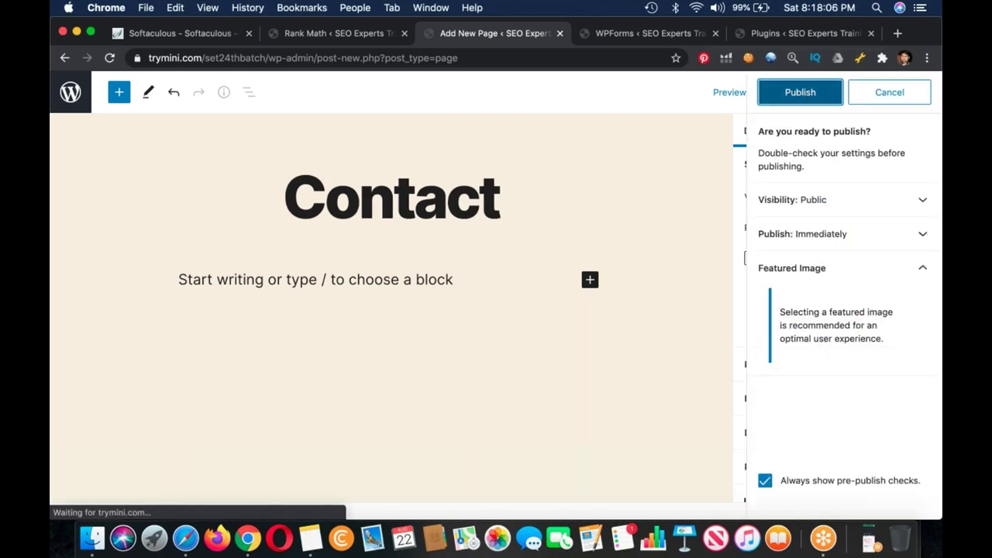
{"action": "left_click", "coordinate": [649, 34]}
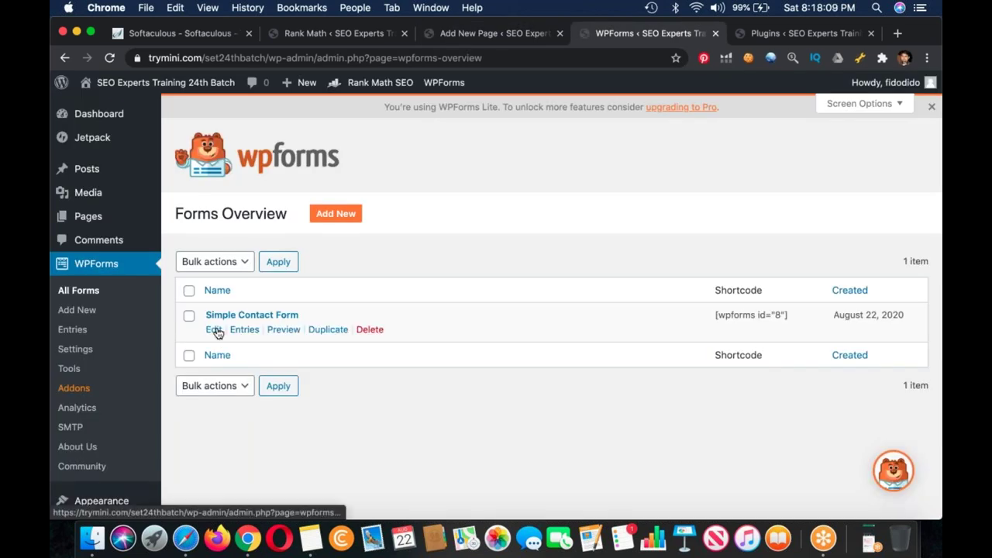
Step: Dismiss the Add a Block tip and start an empty paragraph in the Contact page body
{"action": "left_click", "coordinate": [214, 330]}
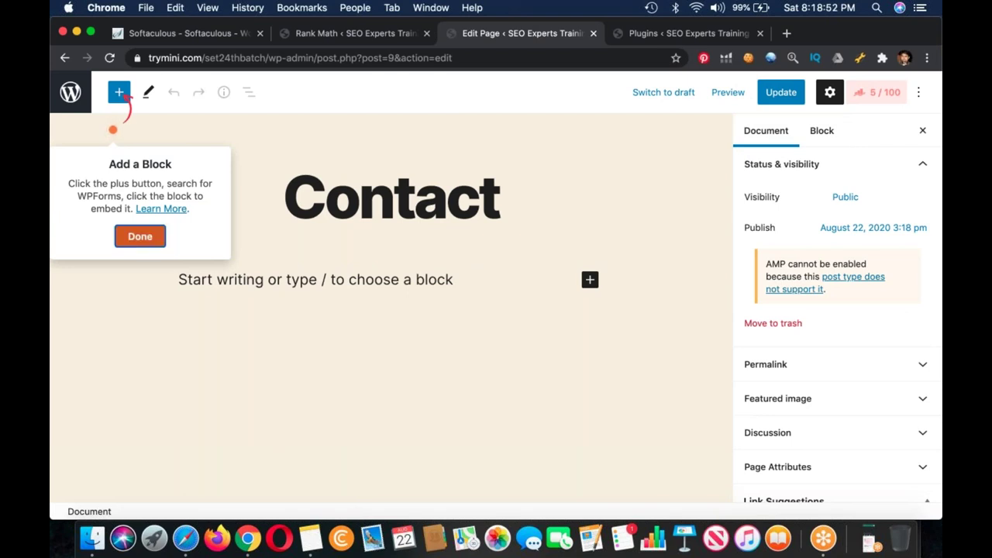
{"action": "key", "text": "Return"}
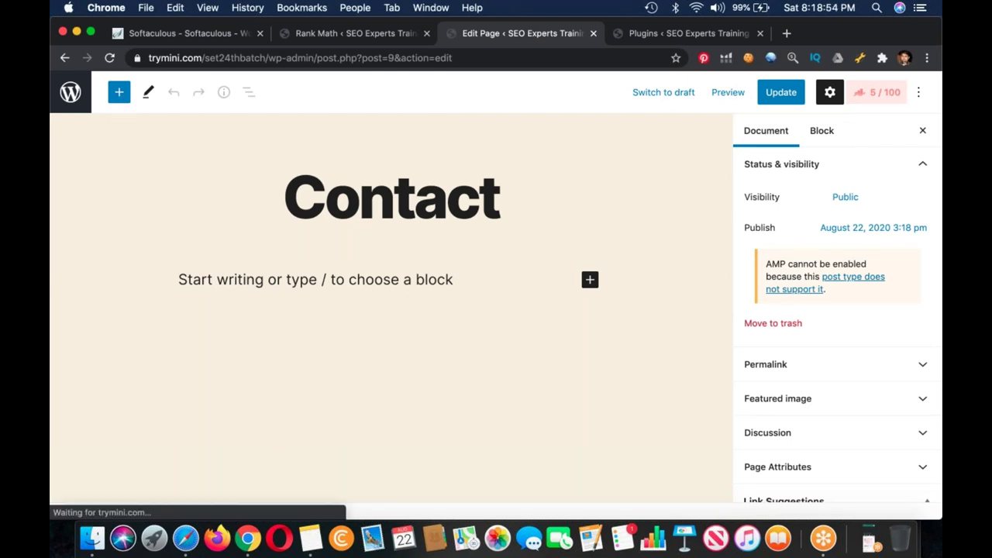
{"action": "left_click", "coordinate": [179, 280]}
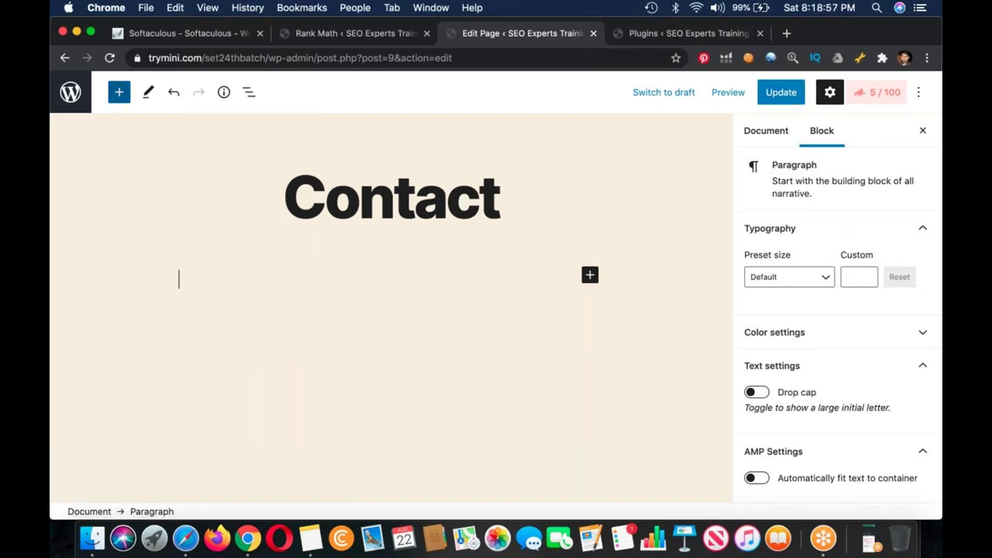
{"action": "left_click", "coordinate": [119, 91]}
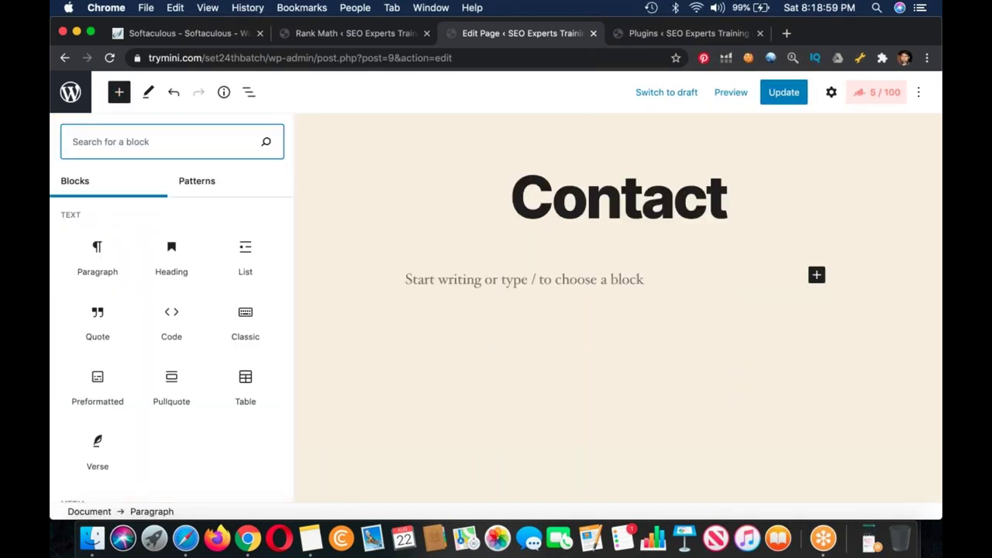
{"action": "left_click", "coordinate": [119, 91]}
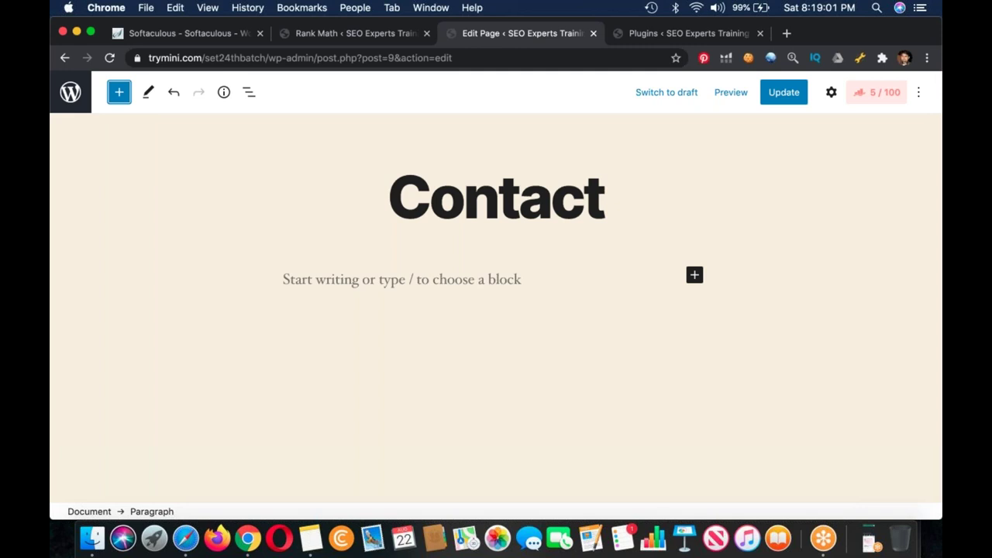
Step: Go to the Dashboard and open the WPForms All Forms overview
{"action": "key", "text": "ctrl+shift+Tab"}
{"action": "mouse_move", "coordinate": [133, 286]}
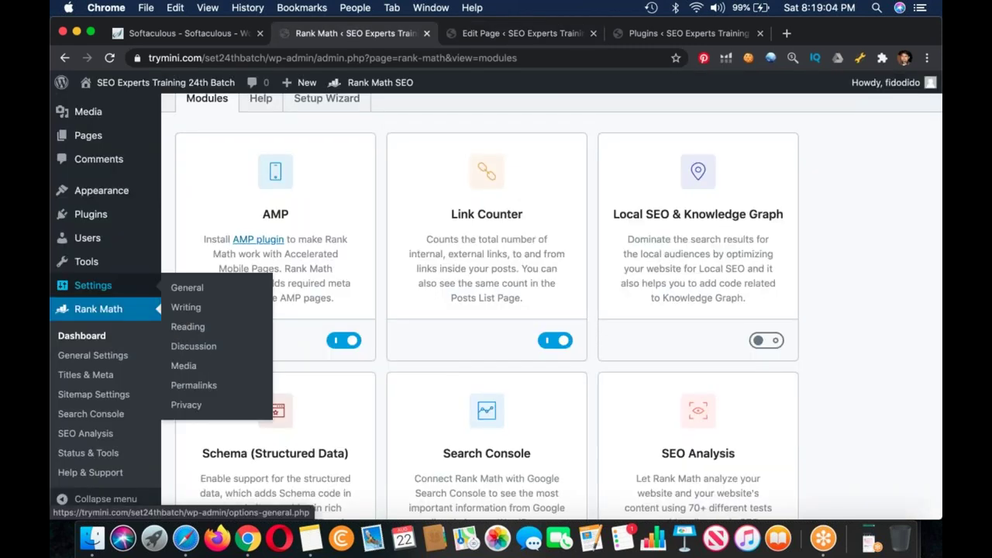
{"action": "scroll", "coordinate": [133, 286], "scroll_direction": "up", "scroll_amount": 3}
{"action": "right_click", "coordinate": [120, 108]}
{"action": "left_click", "coordinate": [93, 111]}
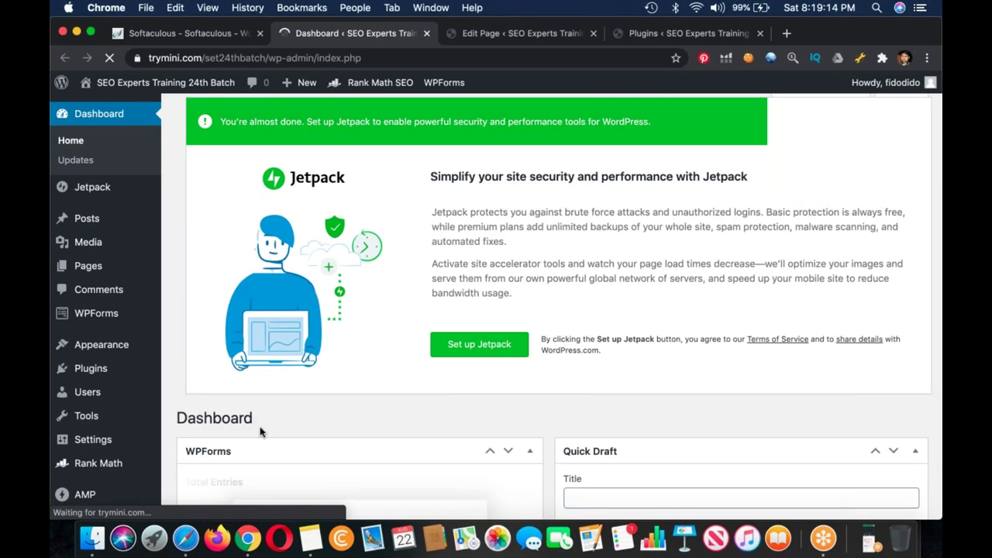
{"action": "scroll", "coordinate": [261, 432], "scroll_direction": "down", "scroll_amount": 2}
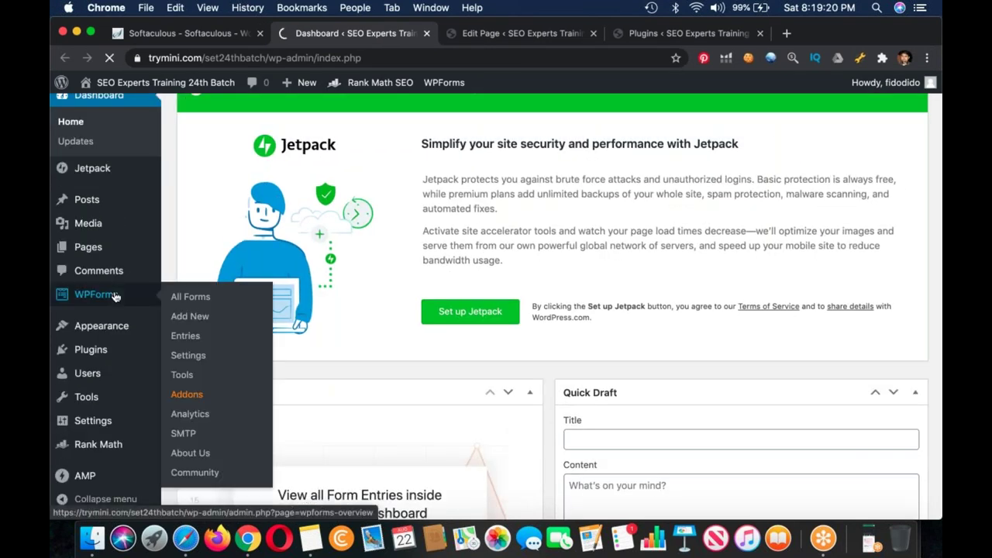
{"action": "left_click", "coordinate": [96, 294]}
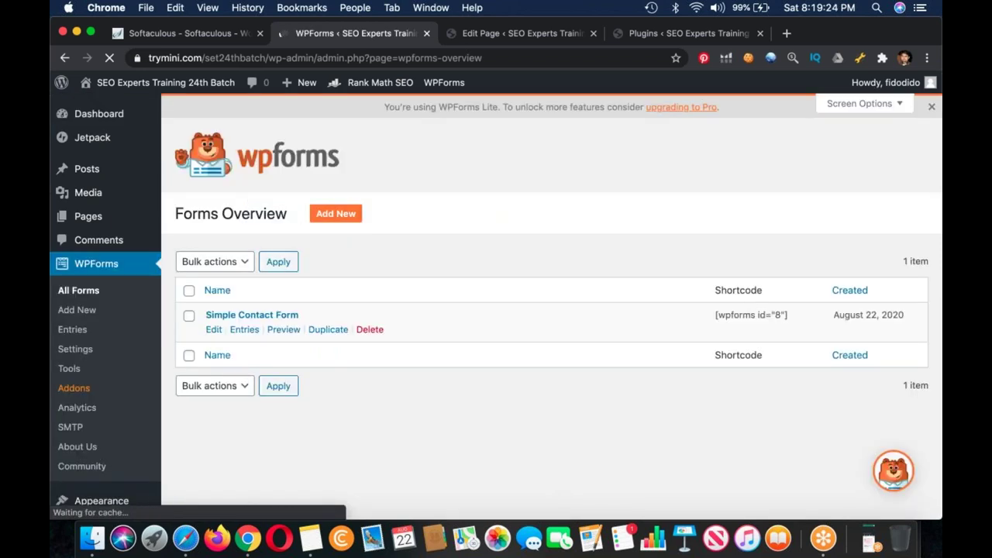
Step: Paste the [wpforms id="8"] shortcode into the Contact page and update it
{"action": "left_click", "coordinate": [750, 315]}
{"action": "key", "text": "super+c"}
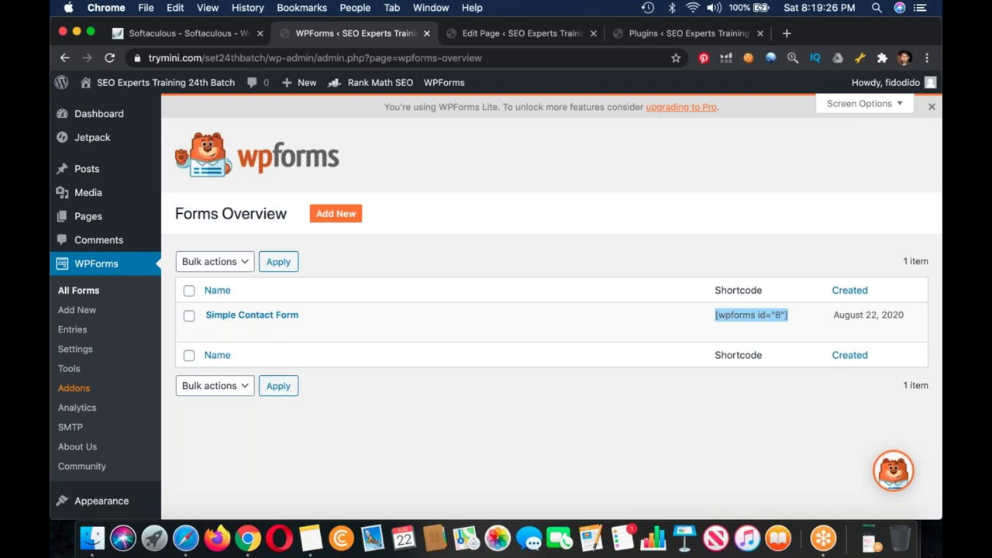
{"action": "key", "text": "ctrl+Tab"}
{"action": "left_click", "coordinate": [521, 263]}
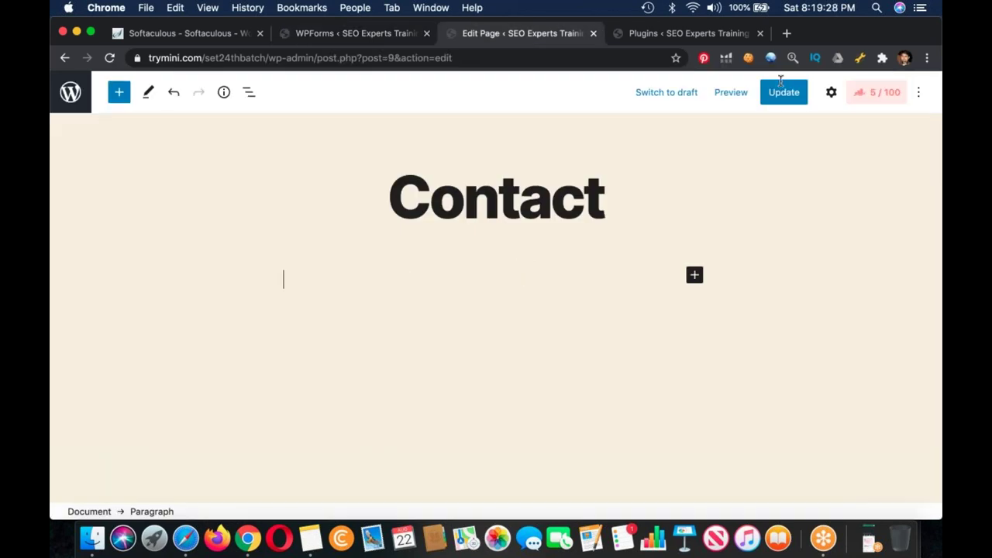
{"action": "key", "text": "super+v"}
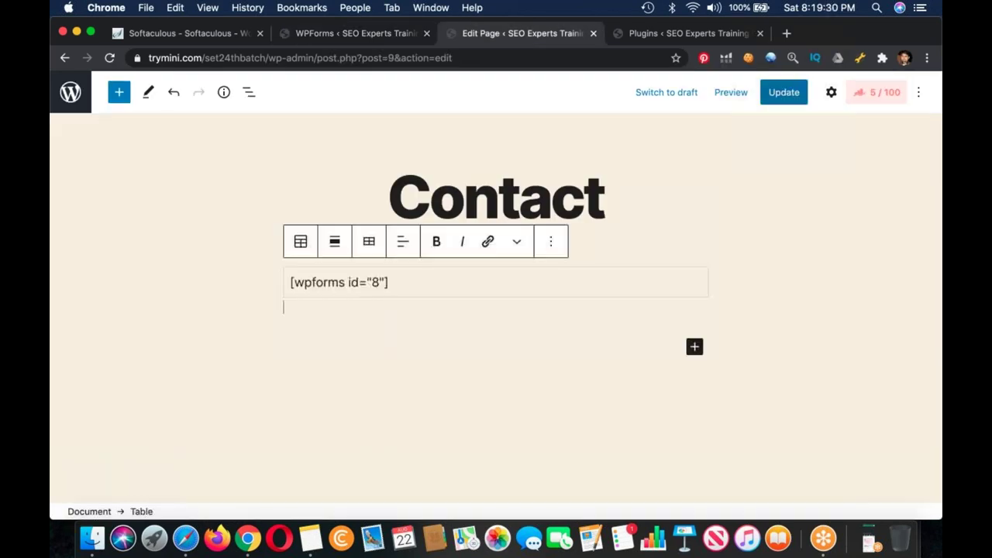
{"action": "left_click", "coordinate": [784, 92]}
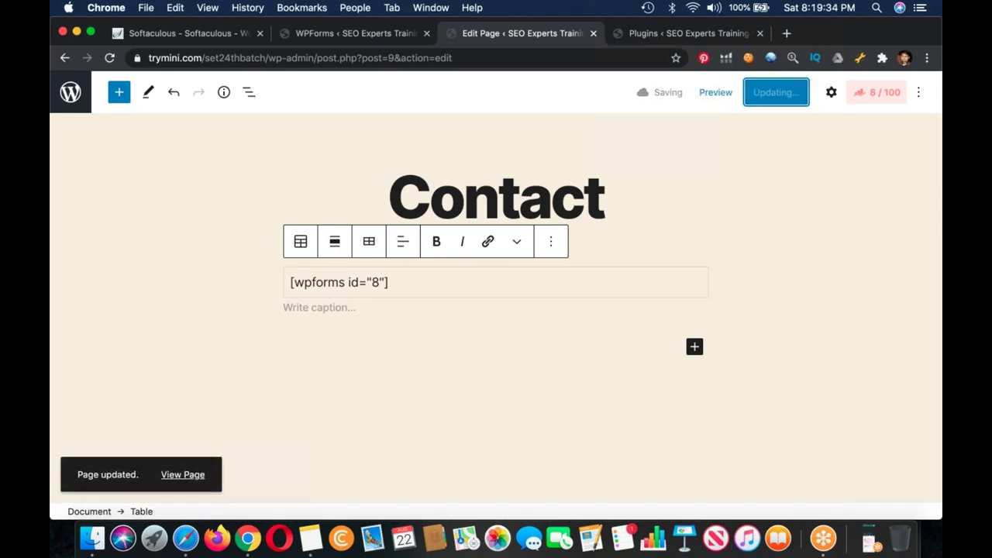
Step: View the live Contact page in a new tab, check the form, then close that tab
{"action": "left_click", "coordinate": [183, 474]}
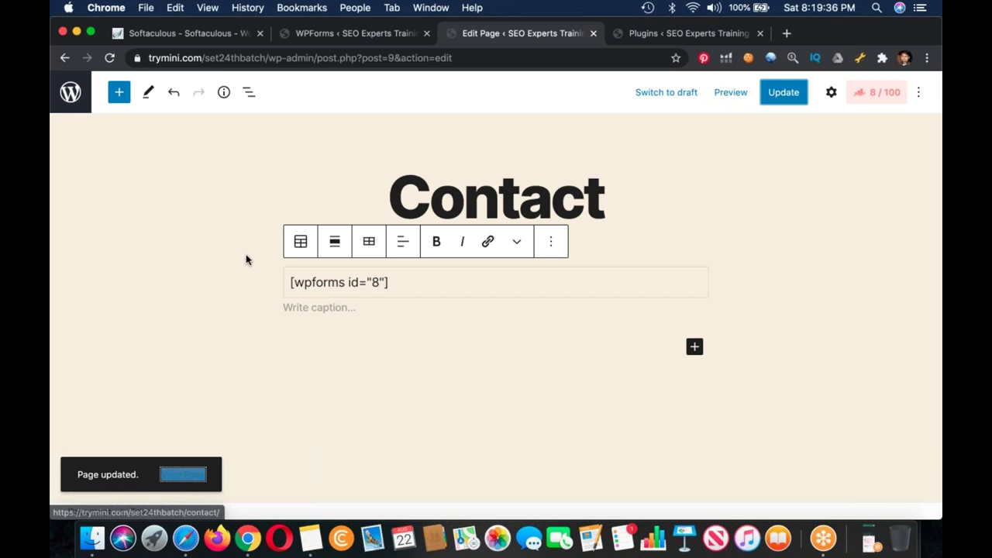
{"action": "right_click", "coordinate": [180, 475]}
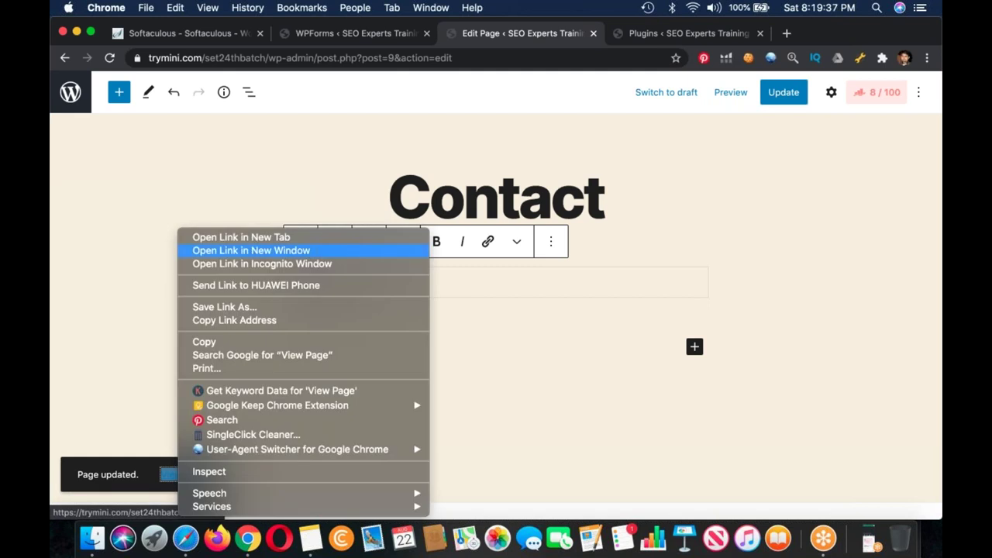
{"action": "left_click", "coordinate": [241, 237]}
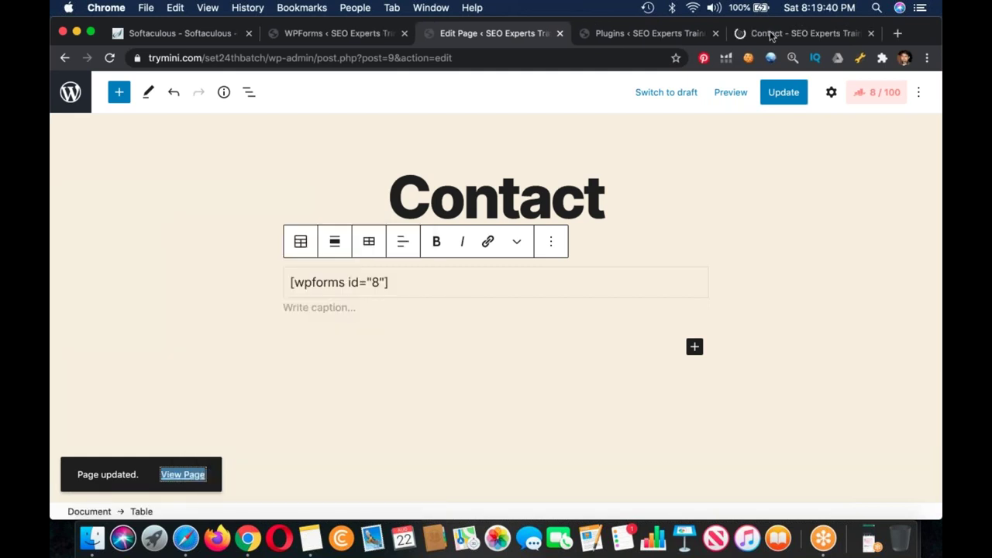
{"action": "left_click", "coordinate": [771, 34]}
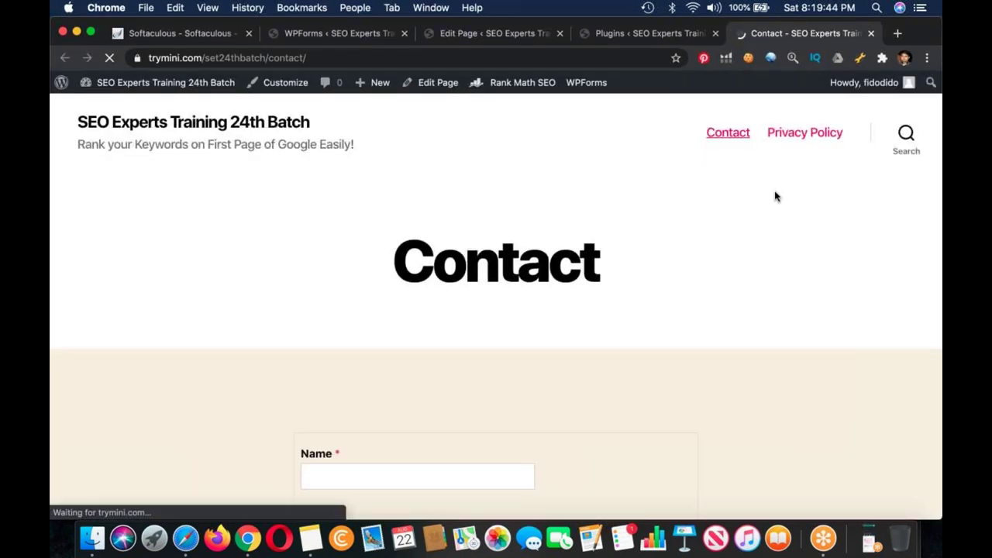
{"action": "scroll", "coordinate": [775, 196], "scroll_direction": "down", "scroll_amount": 3}
{"action": "scroll", "coordinate": [765, 157], "scroll_direction": "down", "scroll_amount": 4}
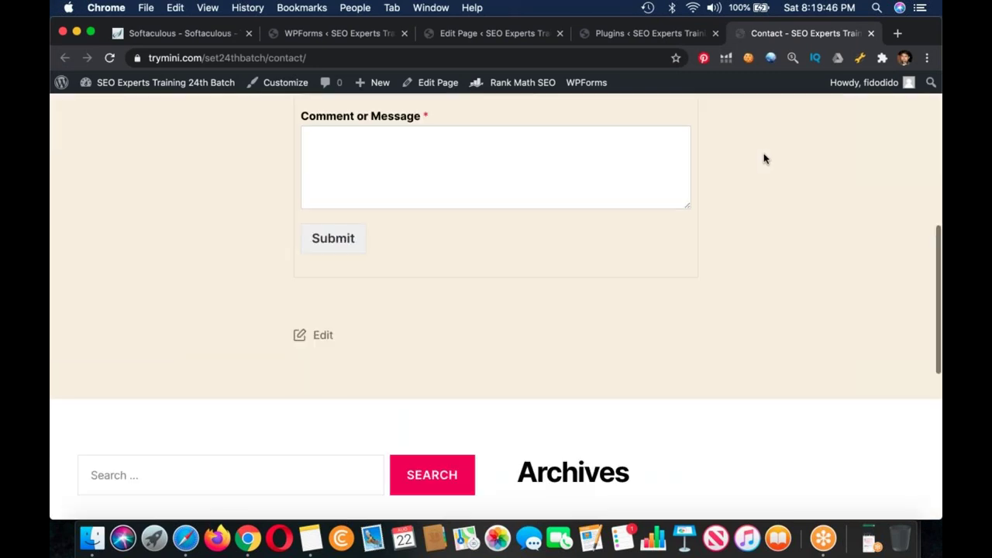
{"action": "scroll", "coordinate": [764, 157], "scroll_direction": "up", "scroll_amount": 10}
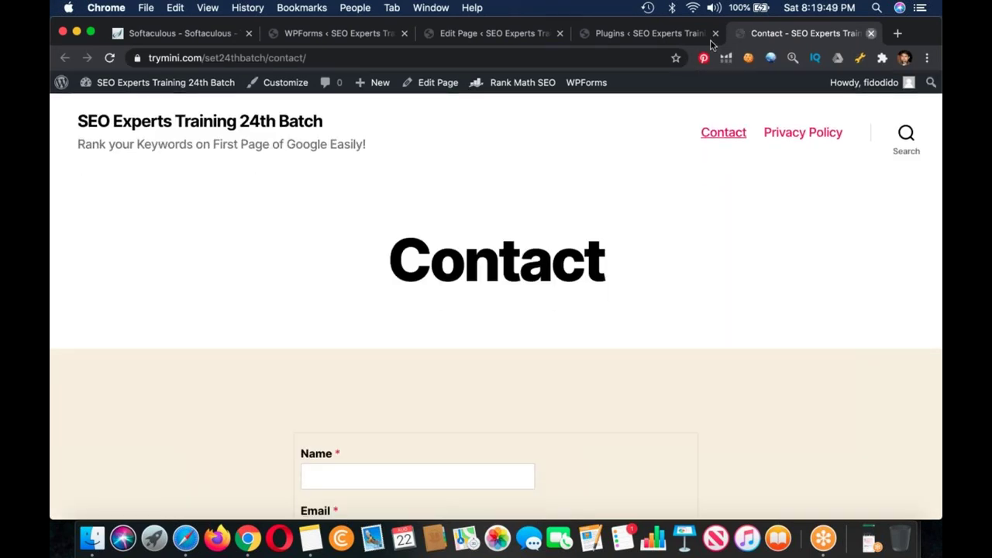
{"action": "key", "text": "super+w"}
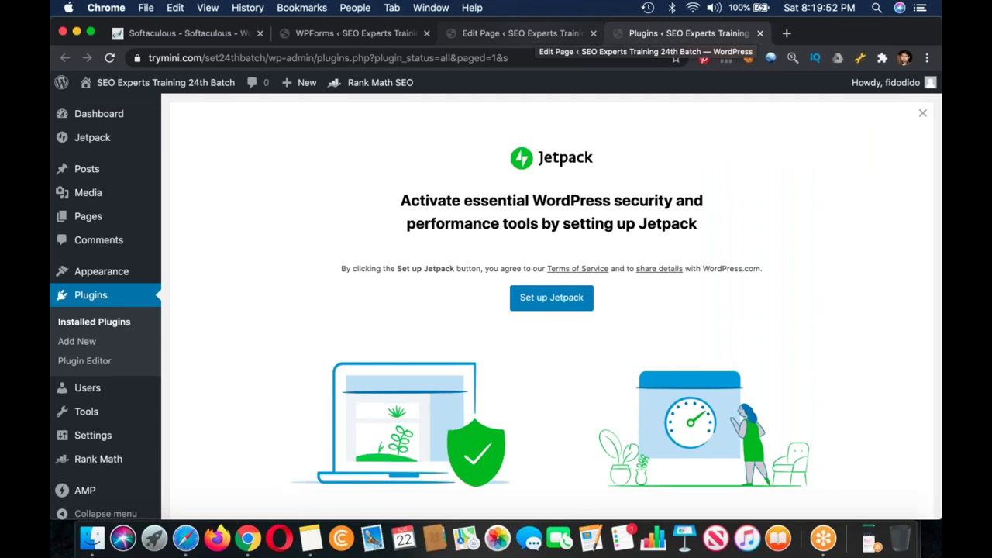
Step: Type an Important Pages heading followed by Privacy Policy, Disclaimer, Contact and About lines
{"action": "left_click", "coordinate": [310, 538]}
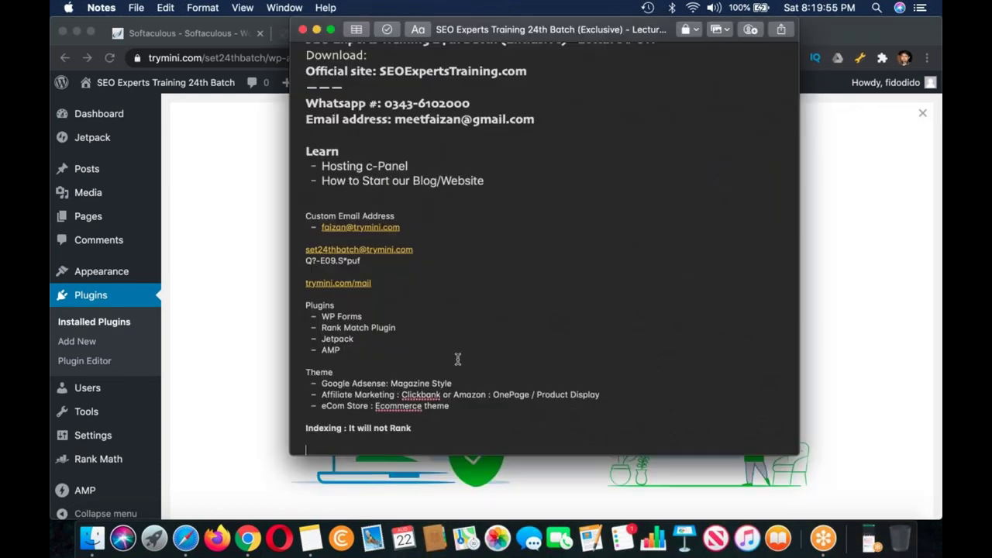
{"action": "type", "text": "Important Pages"}
{"action": "key", "text": "Return"}
{"action": "type", "text": "- Privacy Policy"}
{"action": "key", "text": "Return"}
{"action": "type", "text": "Dis"}
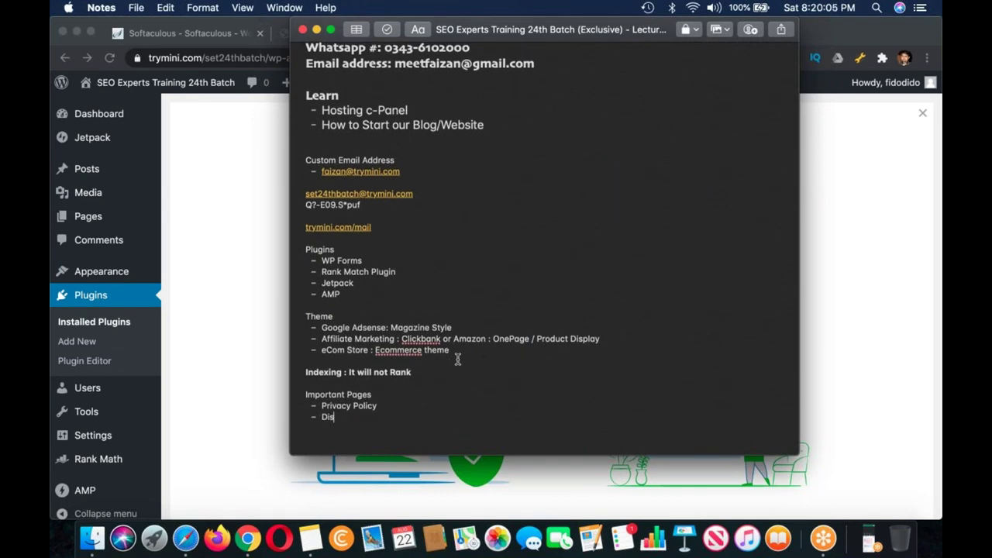
{"action": "type", "text": "claimer"}
{"action": "key", "text": "Return"}
{"action": "type", "text": "Cona"}
{"action": "key", "text": "BackSpace"}
{"action": "type", "text": "tact"}
{"action": "key", "text": "Return"}
{"action": "type", "text": "abo"}
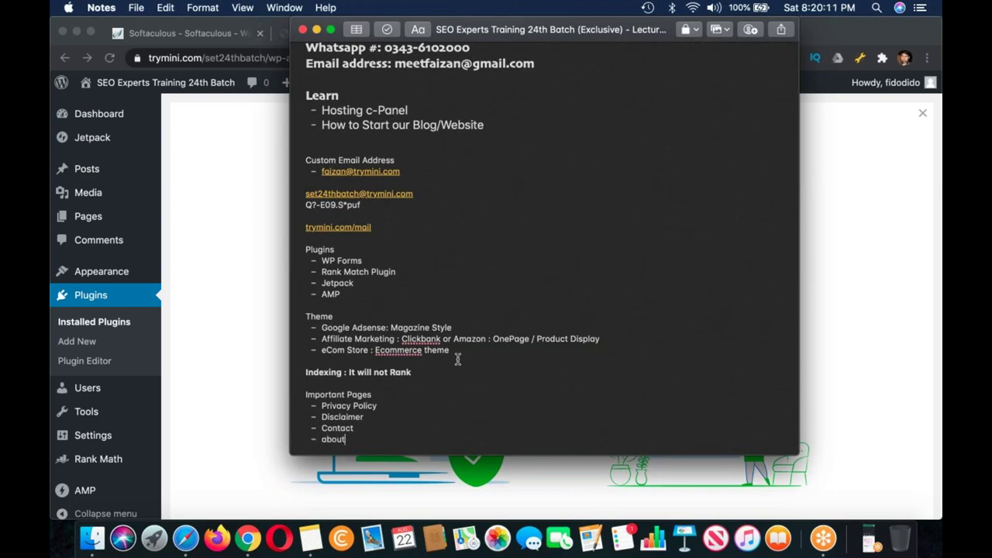
{"action": "key", "text": "BackSpace"}
{"action": "key", "text": "BackSpace"}
{"action": "key", "text": "BackSpace"}
{"action": "type", "text": "About"}
{"action": "key", "text": "Return"}
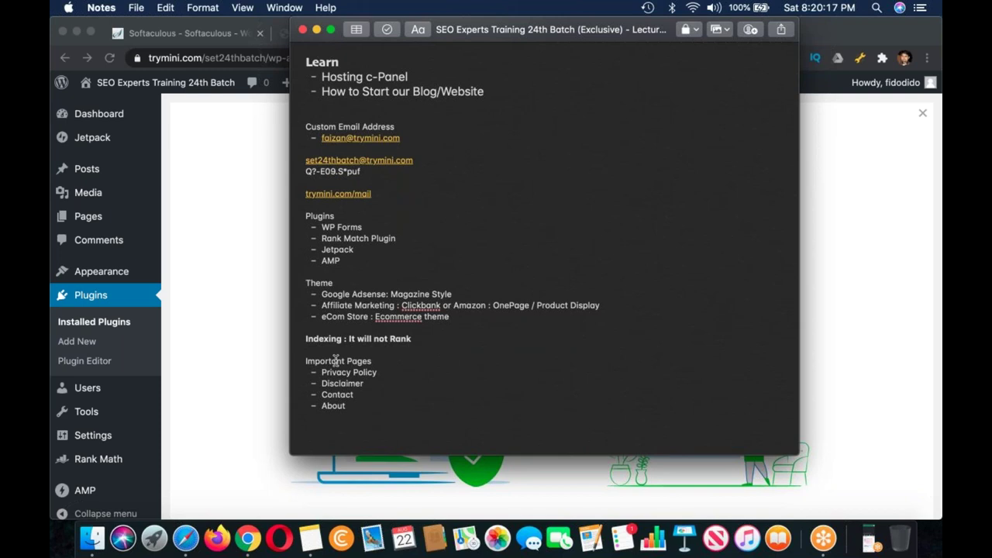
Step: Make the Important Pages heading bold
{"action": "triple_click", "coordinate": [336, 360]}
{"action": "key", "text": "super+b"}
{"action": "left_click", "coordinate": [422, 405]}
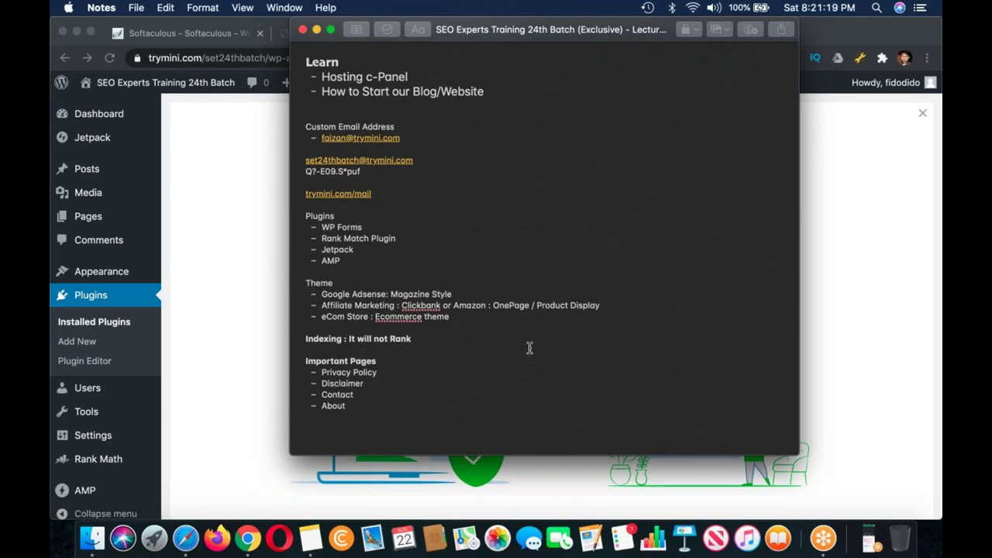
Step: Annotate Privacy Policy with '- Already available' and add the 'wp forms' note
{"action": "left_click", "coordinate": [385, 373]}
{"action": "type", "text": "- Already "}
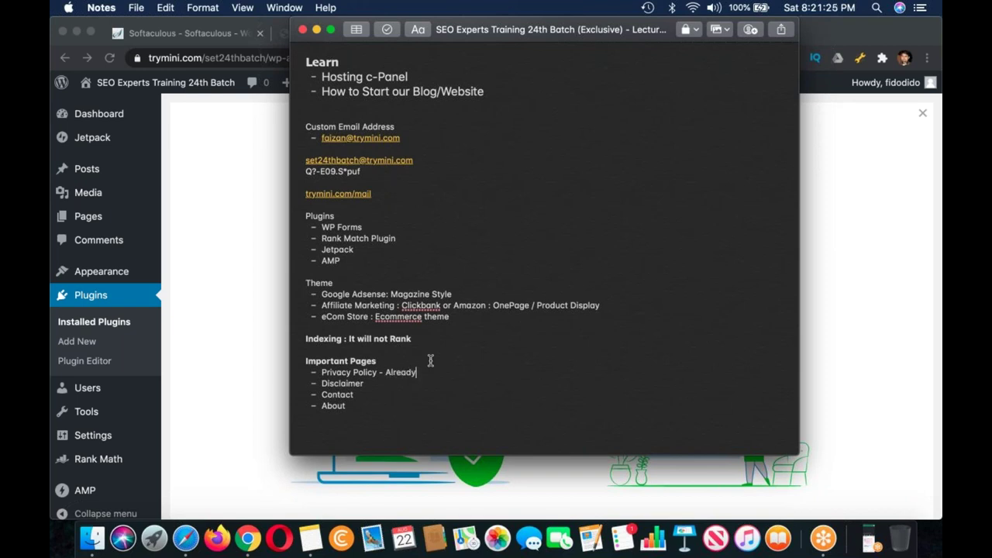
{"action": "type", "text": "added"}
{"action": "key", "text": "BackSpace"}
{"action": "key", "text": "BackSpace"}
{"action": "key", "text": "BackSpace"}
{"action": "key", "text": "BackSpace"}
{"action": "type", "text": "vailable"}
{"action": "type", "text": " - W"}
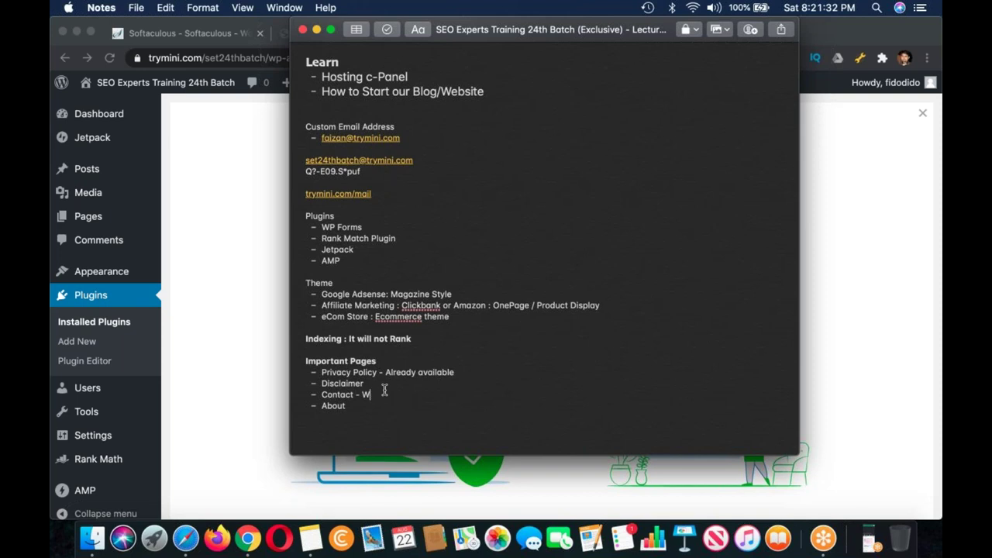
{"action": "key", "text": "BackSpace"}
{"action": "type", "text": "wo"}
{"action": "key", "text": "BackSpace"}
{"action": "type", "text": "p forms"}
Step: Finish Contact as 'wp forms plugin' and add 'About - Why we started this project/site'
{"action": "left_click", "coordinate": [377, 387]}
{"action": "left_click", "coordinate": [415, 391]}
{"action": "type", "text": "plugin About - "}
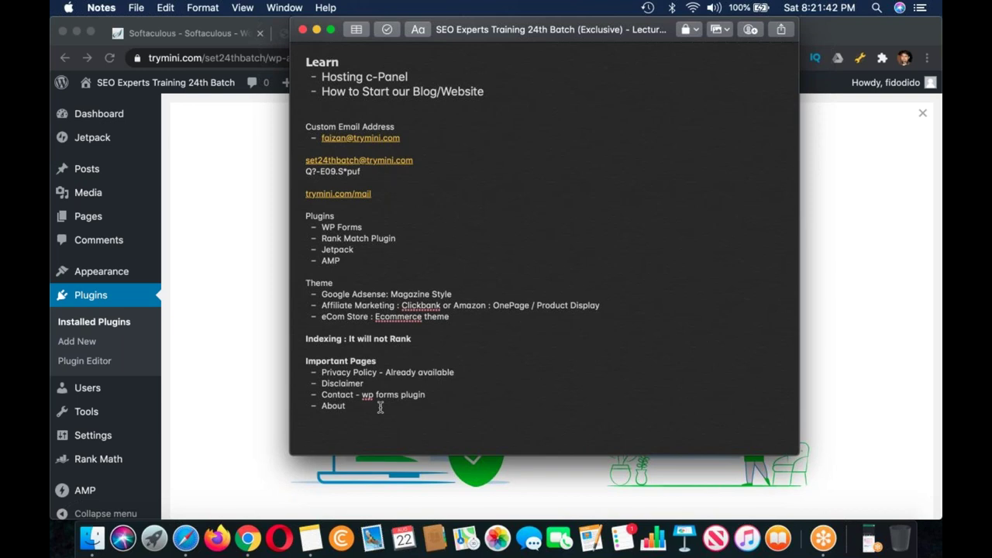
{"action": "type", "text": "Why we started this project"}
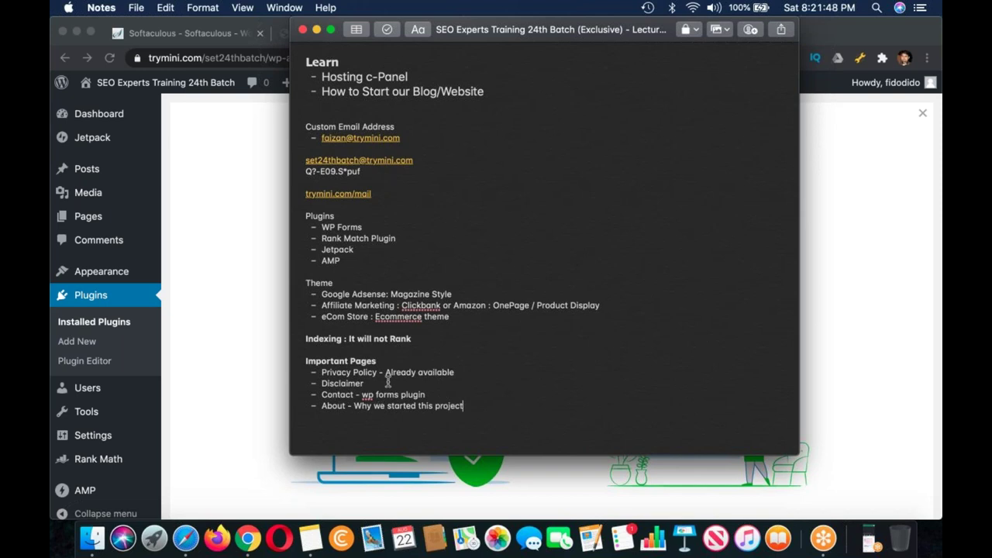
{"action": "type", "text": "/site"}
Step: Add '- We store cookies' to Disclaimer and delete the blank line above Custom Email Address
{"action": "left_click", "coordinate": [451, 383]}
{"action": "type", "text": "- We store cookies"}
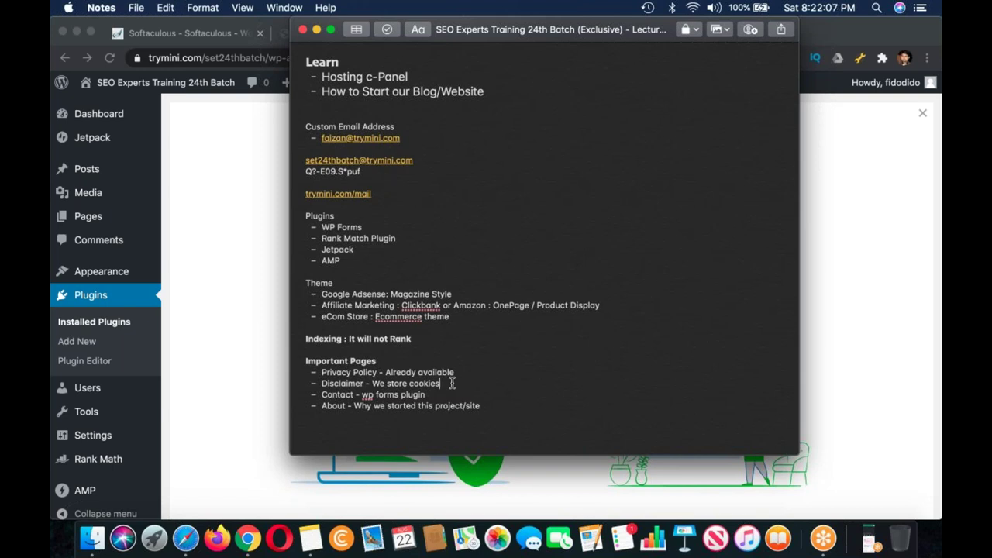
{"action": "left_click", "coordinate": [324, 111]}
{"action": "key", "text": "BackSpace"}
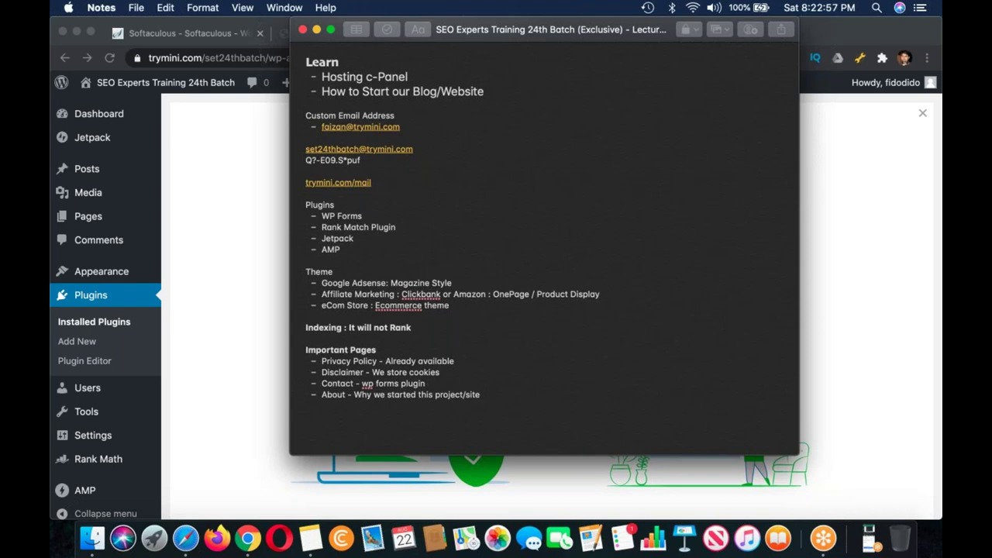
Step: Select from Custom Email Address to the note's end and enlarge the font two sizes
{"action": "left_click", "coordinate": [532, 244]}
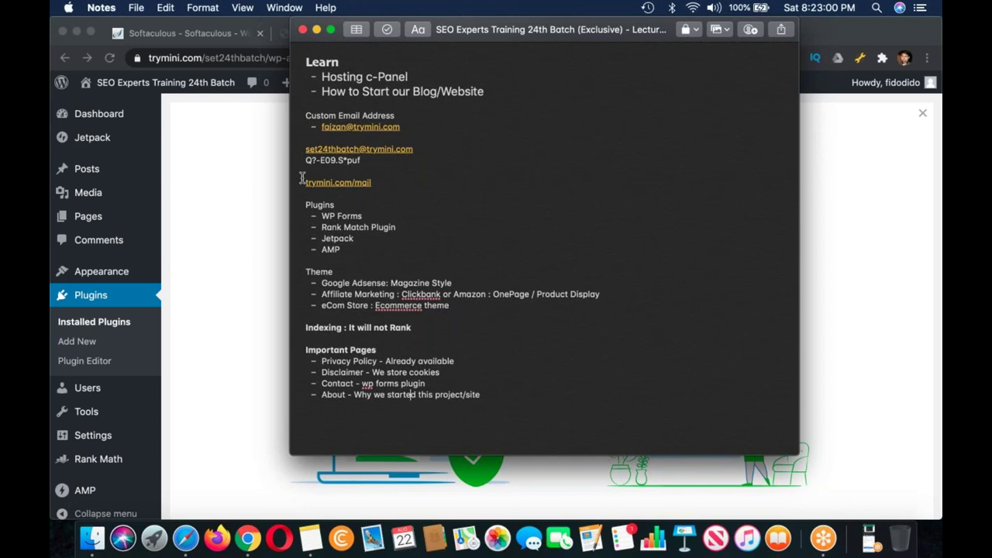
{"action": "scroll", "coordinate": [306, 202], "scroll_direction": "up", "scroll_amount": 5}
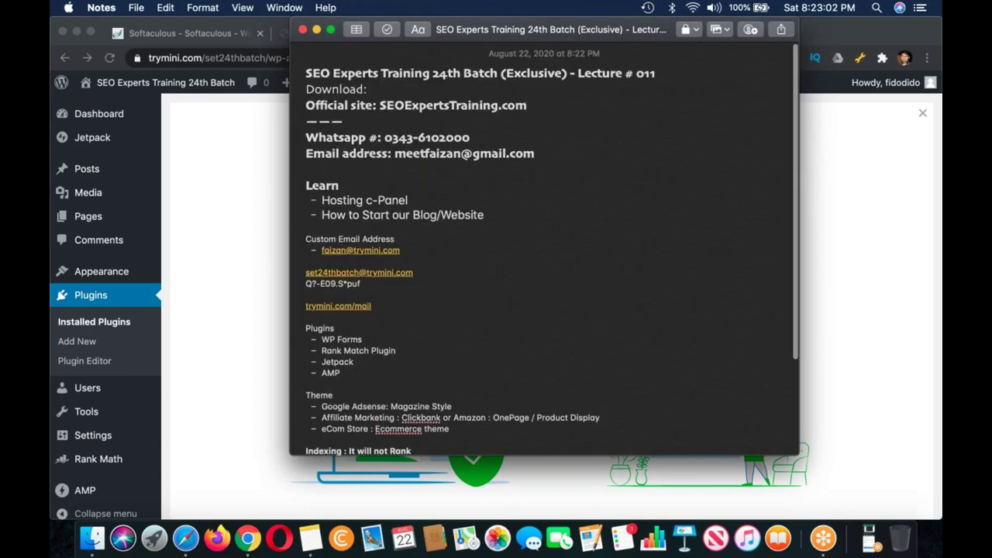
{"action": "left_click_drag", "start_coordinate": [305, 233], "coordinate": [434, 458]}
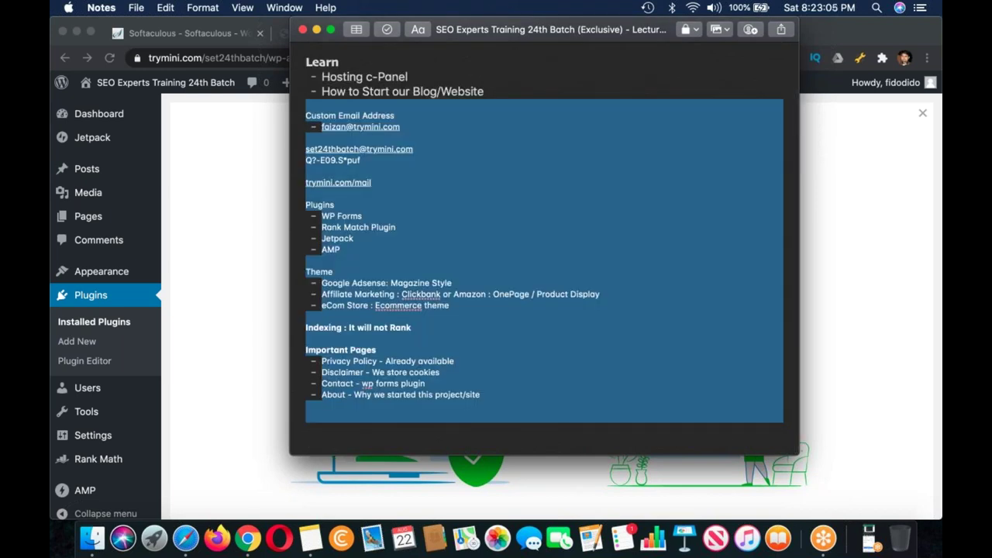
{"action": "key", "text": "super+plus"}
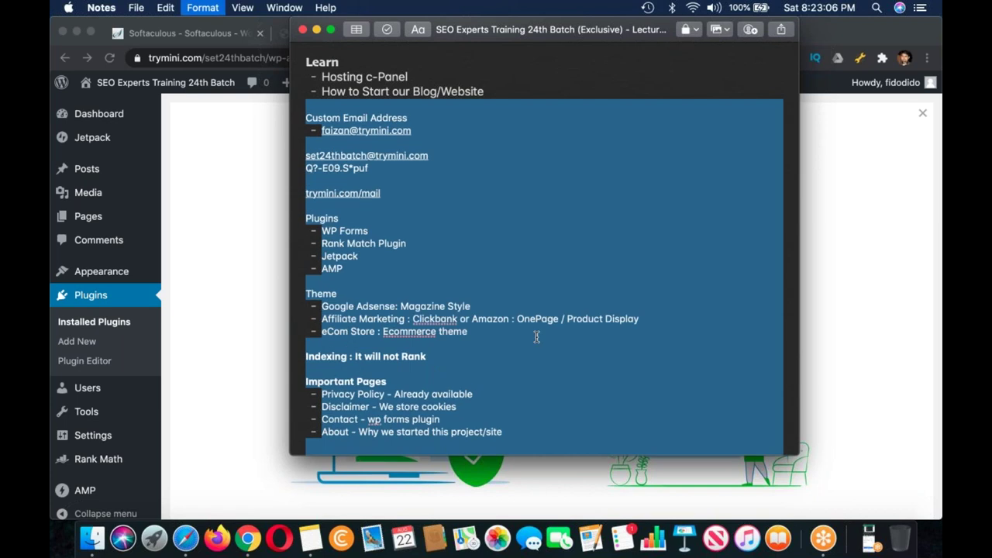
{"action": "key", "text": "super+plus"}
{"action": "left_click", "coordinate": [536, 337]}
{"action": "scroll", "coordinate": [463, 405], "scroll_direction": "down", "scroll_amount": 3}
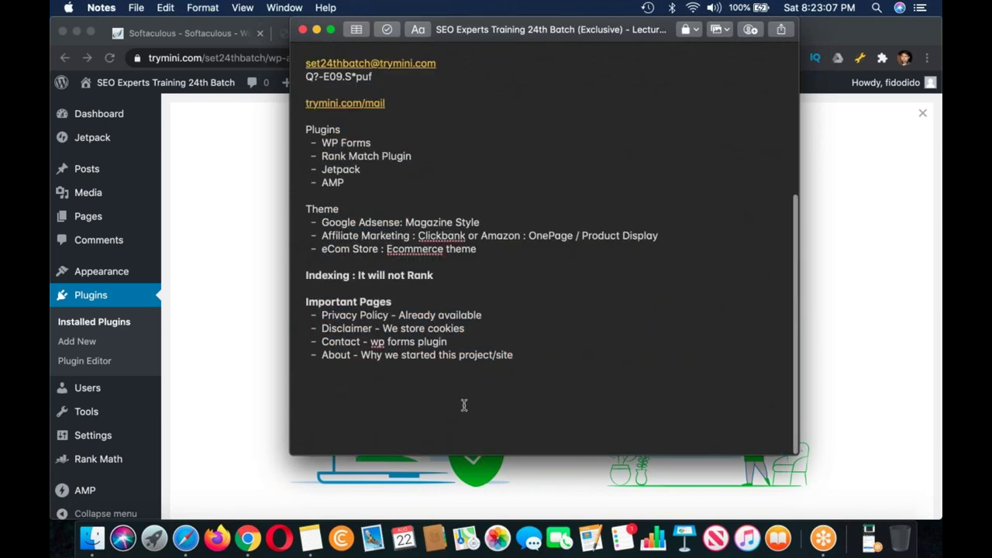
{"action": "left_click", "coordinate": [462, 406]}
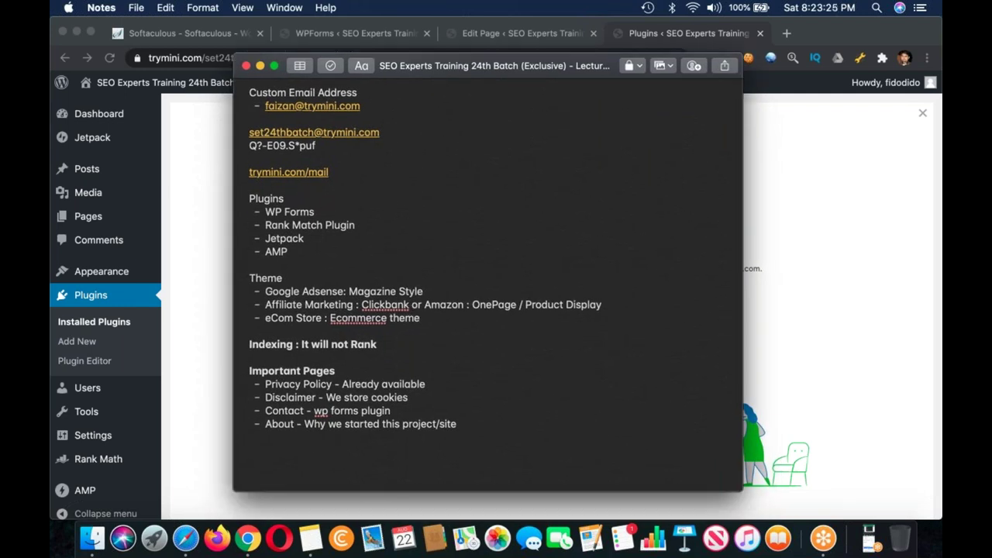
Step: Reload the Installed Plugins page via the Plugins sidebar entry, then switch back to Notes
{"action": "left_click", "coordinate": [766, 307]}
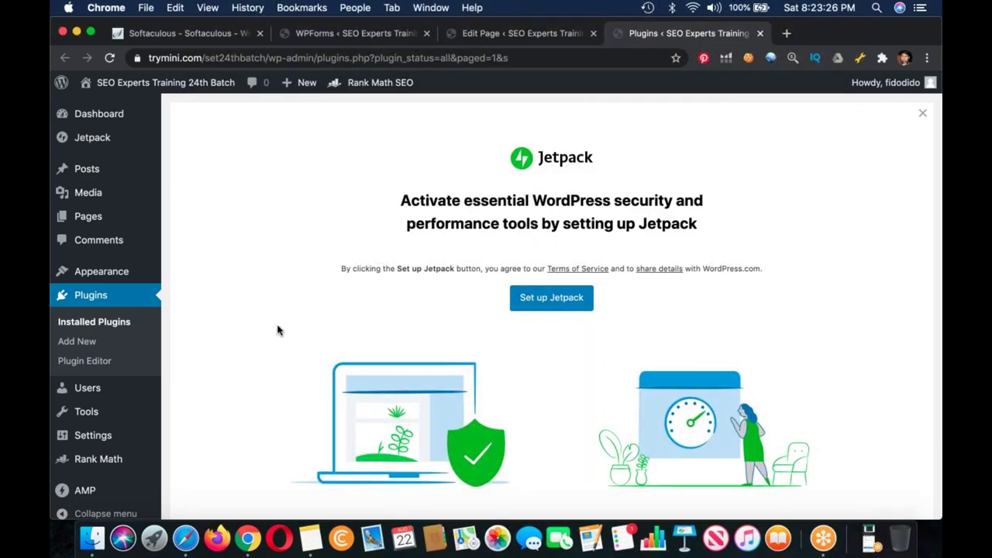
{"action": "mouse_move", "coordinate": [140, 460]}
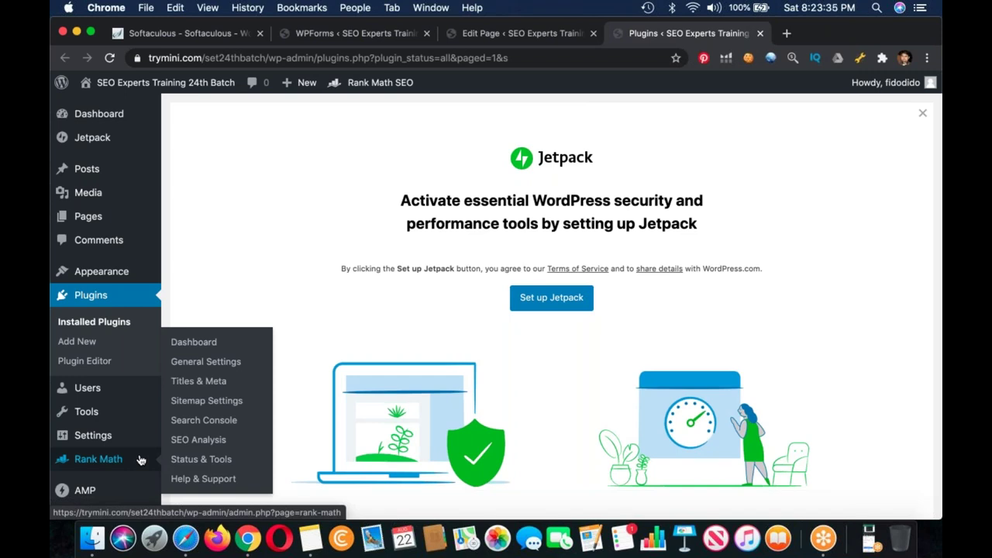
{"action": "mouse_move", "coordinate": [136, 490]}
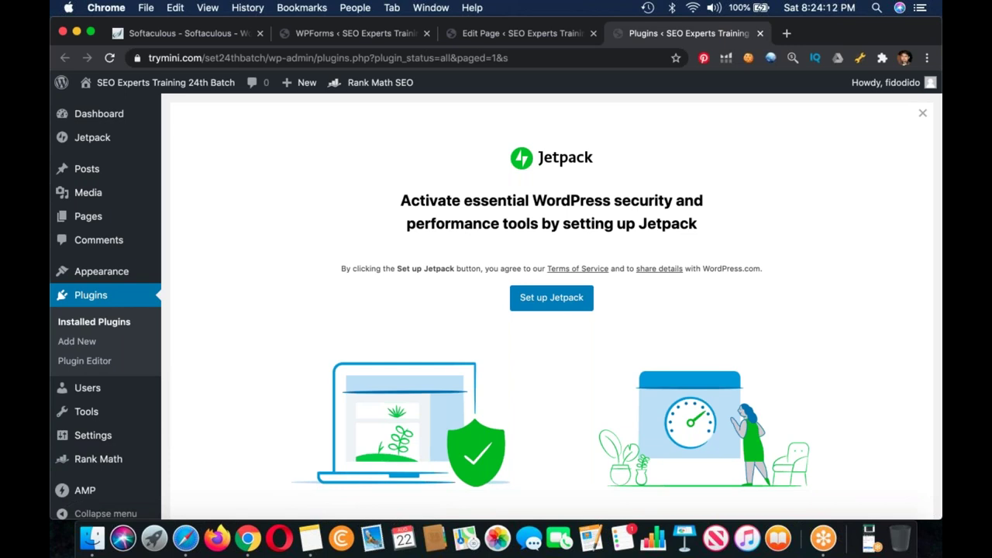
{"action": "scroll", "coordinate": [554, 310], "scroll_direction": "down", "scroll_amount": 5}
{"action": "scroll", "coordinate": [555, 310], "scroll_direction": "up", "scroll_amount": 5}
{"action": "left_click", "coordinate": [104, 296]}
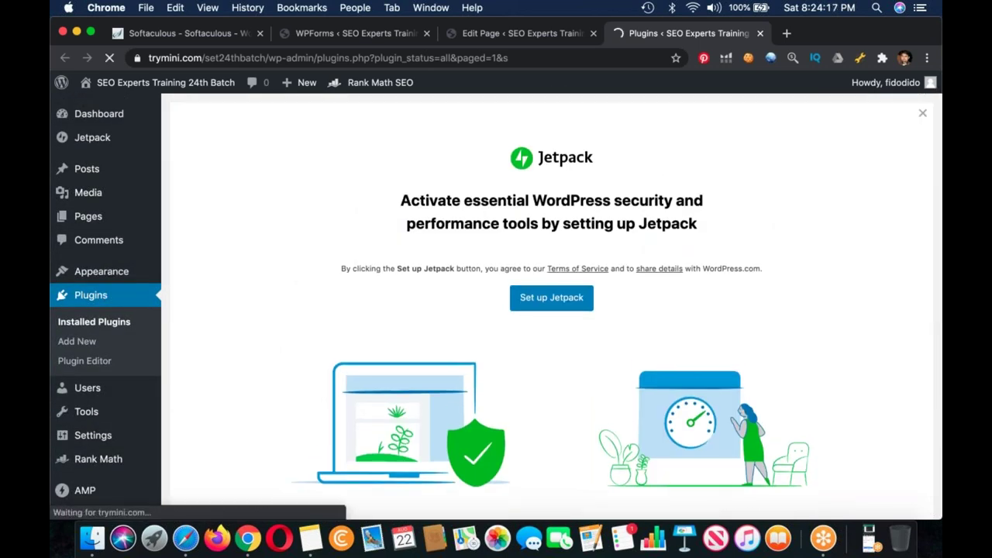
{"action": "key", "text": "super+Tab"}
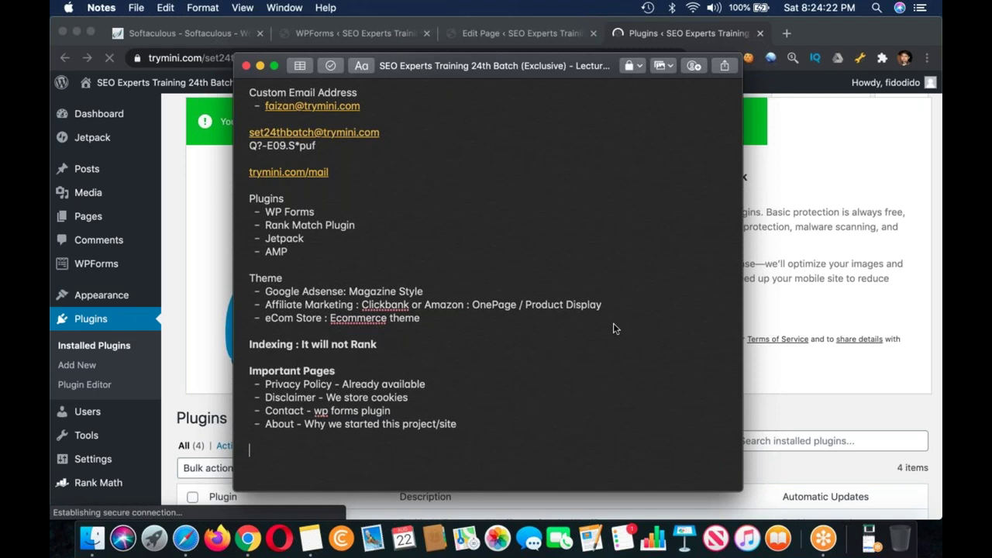
Step: Reload Plugins, close the WPForms tab, and open the site front page from the Contact editor
{"action": "key", "text": "super+Tab"}
{"action": "scroll", "coordinate": [613, 329], "scroll_direction": "down", "scroll_amount": 5}
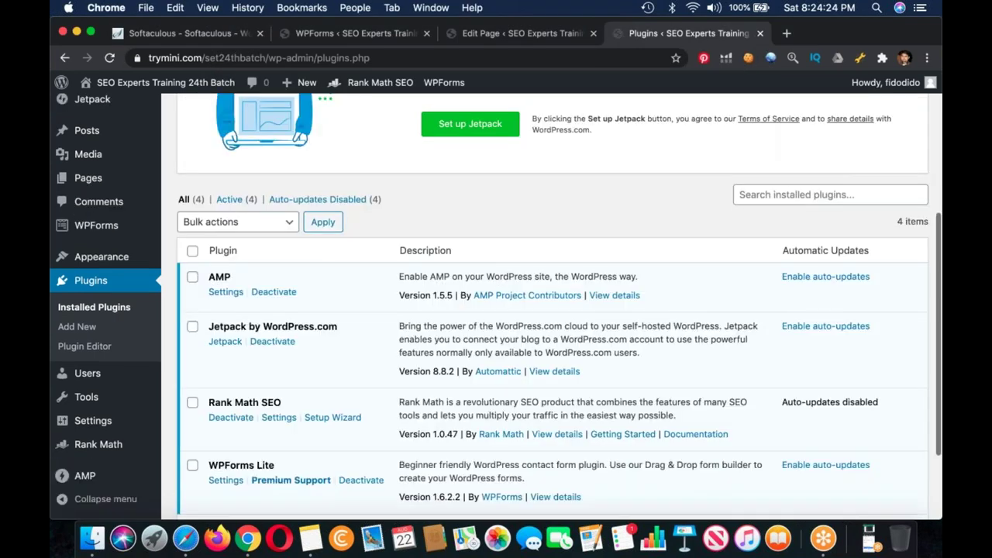
{"action": "scroll", "coordinate": [552, 310], "scroll_direction": "down", "scroll_amount": 2}
{"action": "scroll", "coordinate": [552, 310], "scroll_direction": "up", "scroll_amount": 5}
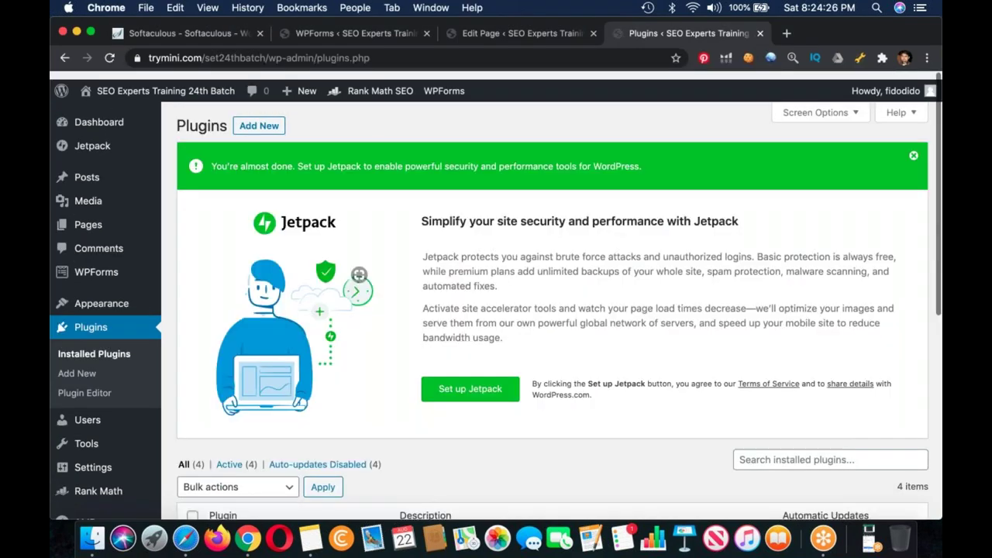
{"action": "key", "text": "super+r"}
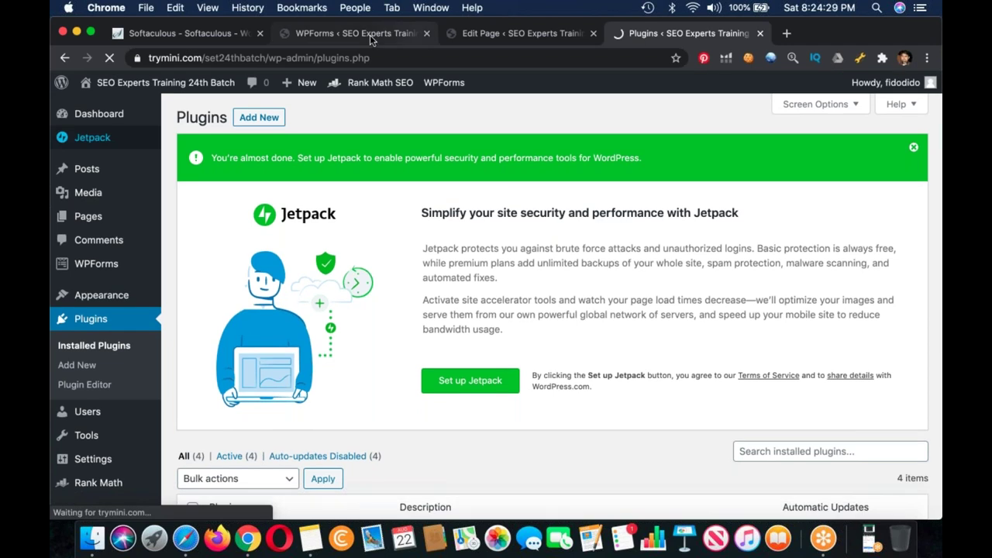
{"action": "left_click", "coordinate": [426, 33]}
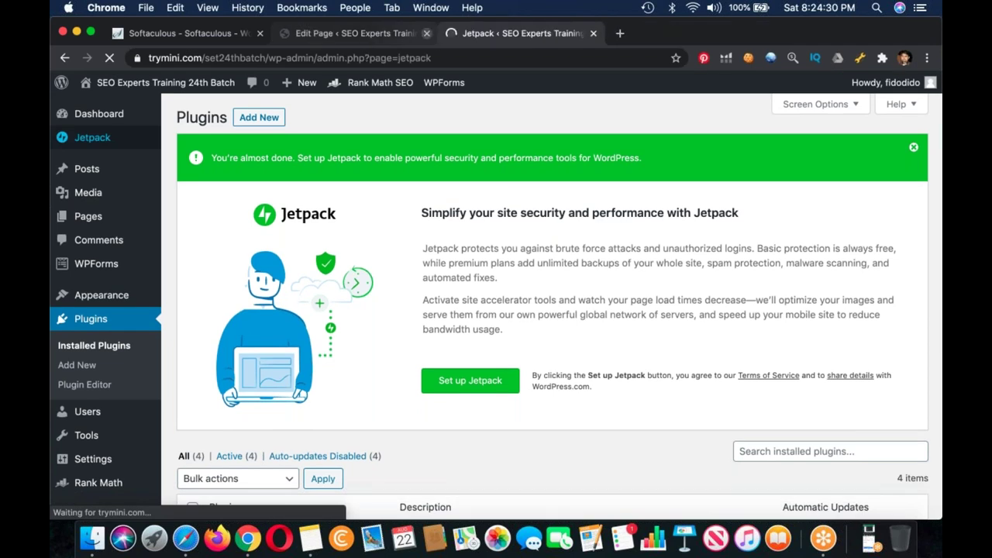
{"action": "left_click", "coordinate": [364, 33]}
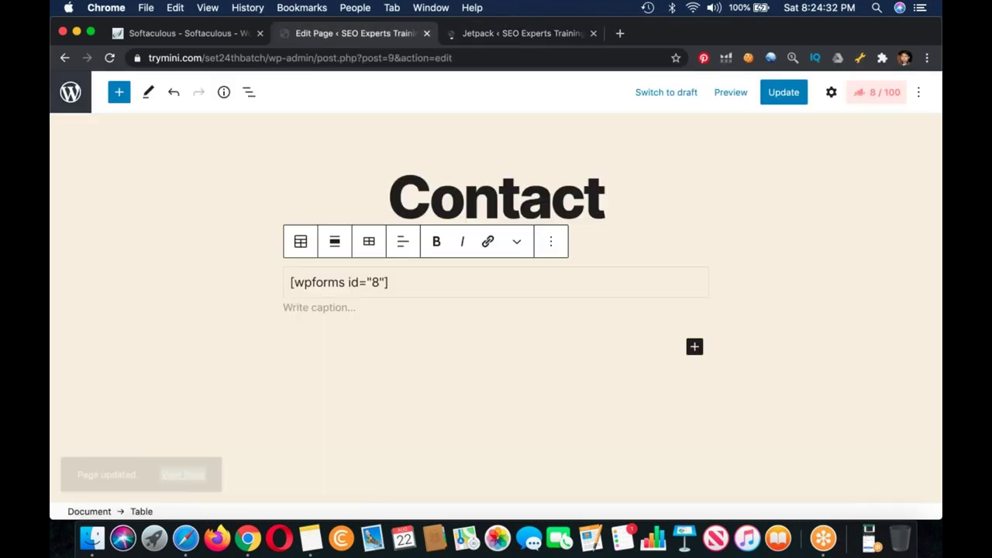
{"action": "key", "text": "super+r"}
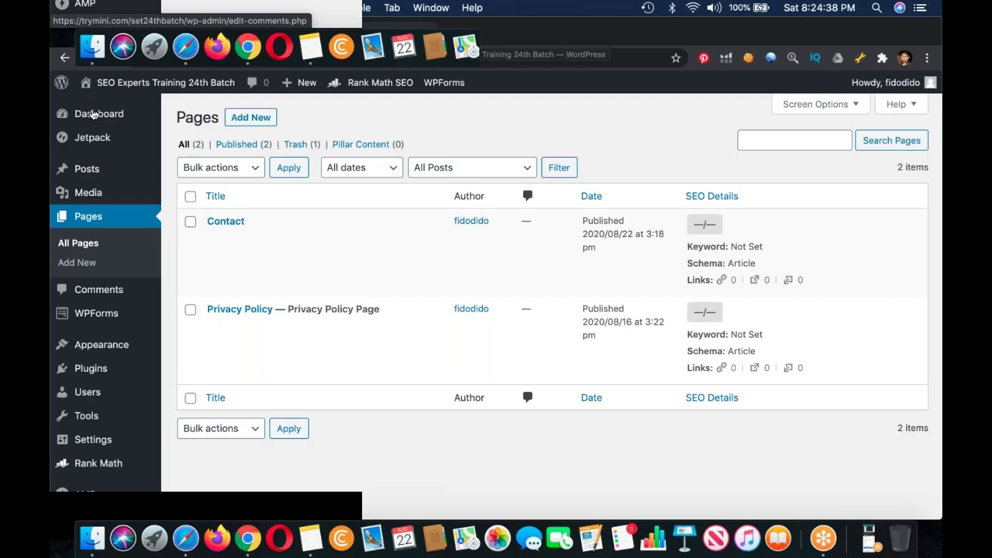
{"action": "left_click", "coordinate": [159, 82]}
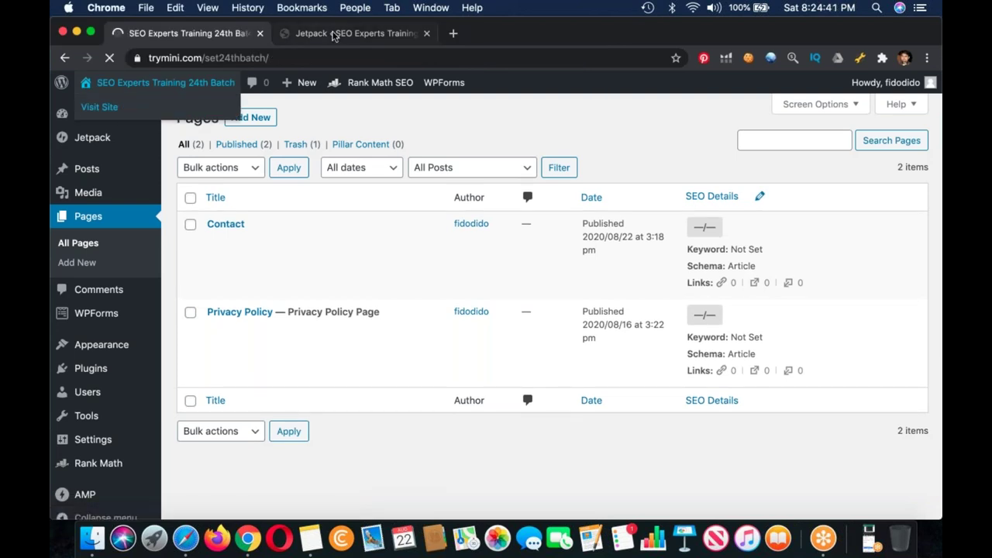
Step: Bring up the Jetpack setup tab and add a 'Wordpress.com Account' line in Notes
{"action": "key", "text": "ctrl+Tab"}
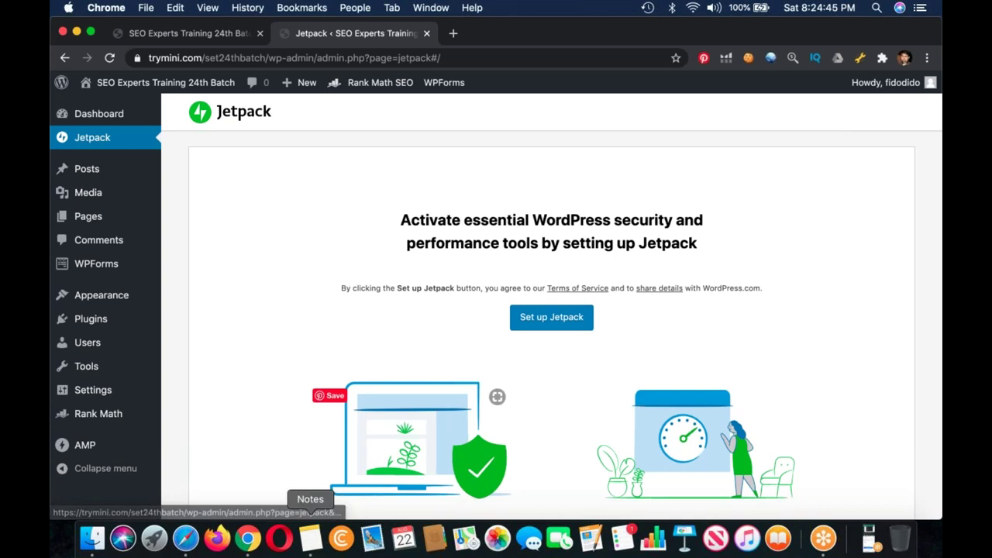
{"action": "left_click", "coordinate": [310, 527]}
{"action": "type", "text": "Wordpress.com Account"}
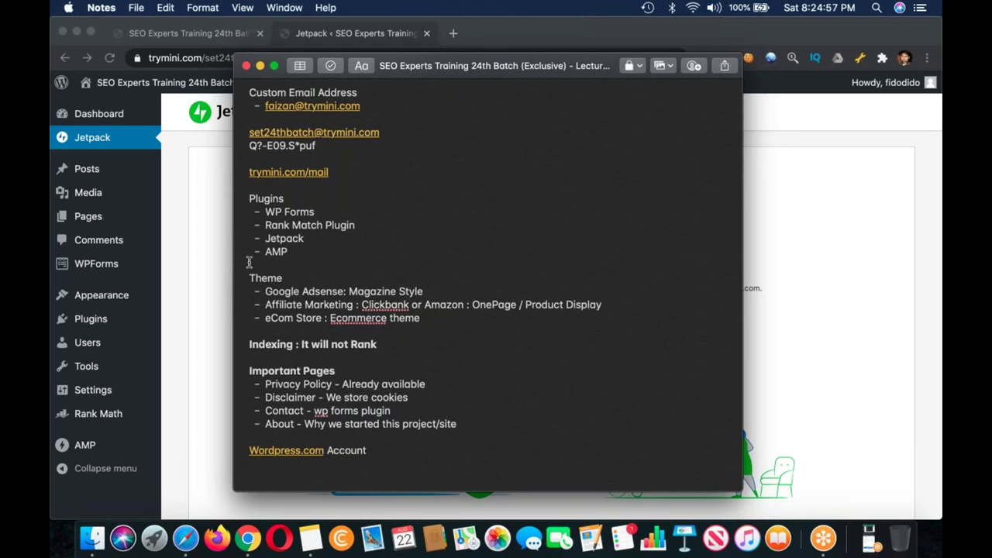
Step: Bold the Theme and Plugins headings, then return to the Jetpack setup page
{"action": "left_click_drag", "start_coordinate": [295, 277], "coordinate": [227, 277]}
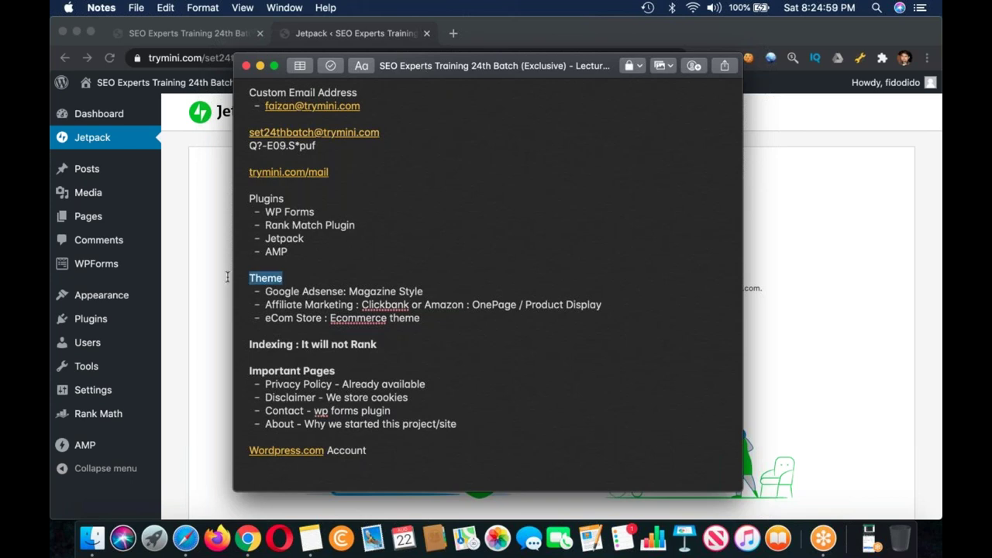
{"action": "key", "text": "super+b"}
{"action": "left_click", "coordinate": [327, 266]}
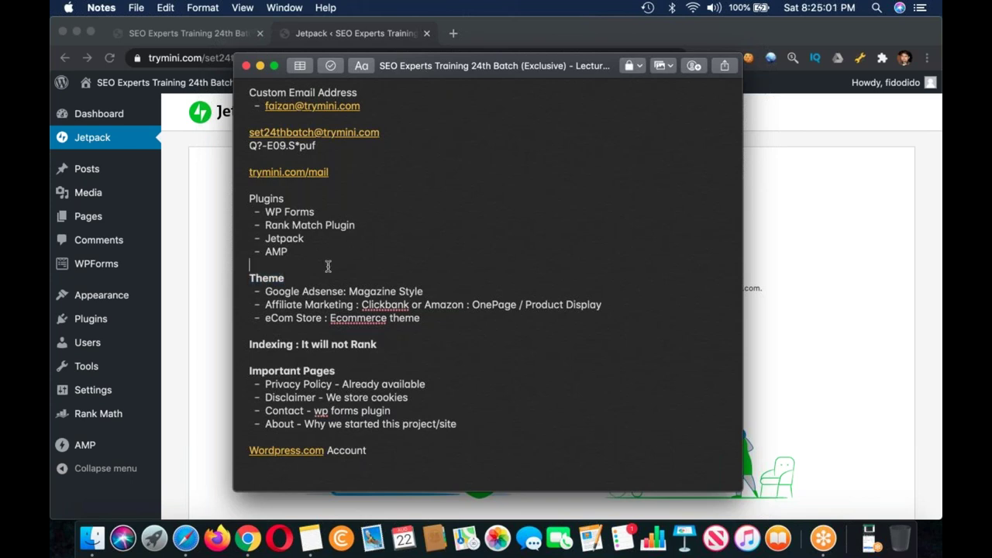
{"action": "left_click_drag", "start_coordinate": [303, 200], "coordinate": [230, 200]}
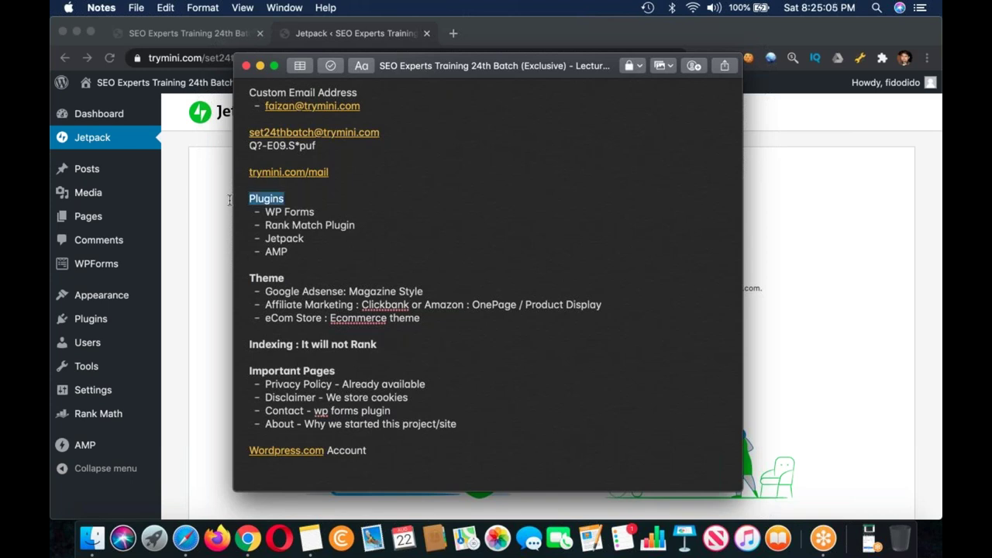
{"action": "key", "text": "super+b"}
{"action": "key", "text": "Right"}
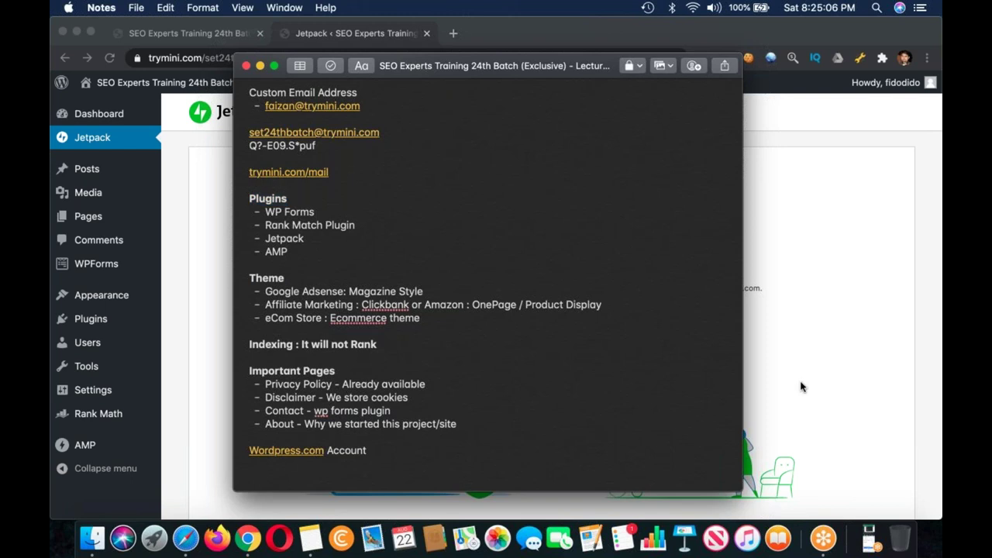
{"action": "left_click", "coordinate": [802, 387]}
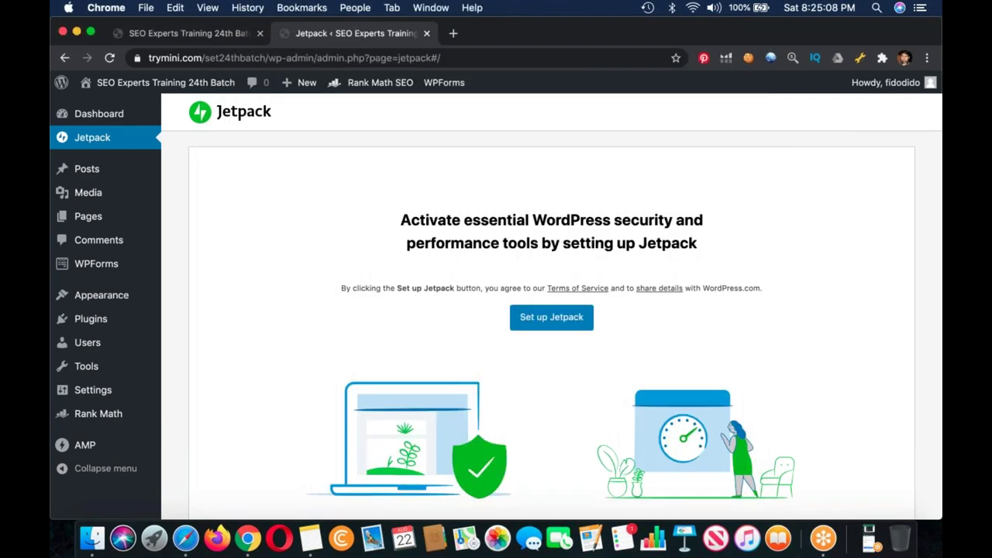
Step: Set up Jetpack and approve the WordPress.com connection to reach the plans page
{"action": "left_click", "coordinate": [551, 317]}
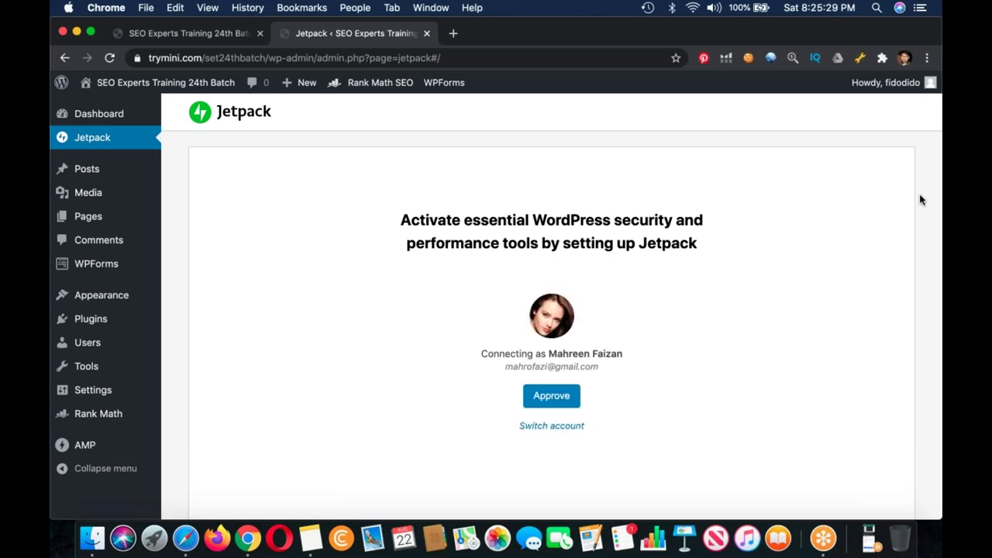
{"action": "left_click", "coordinate": [551, 395]}
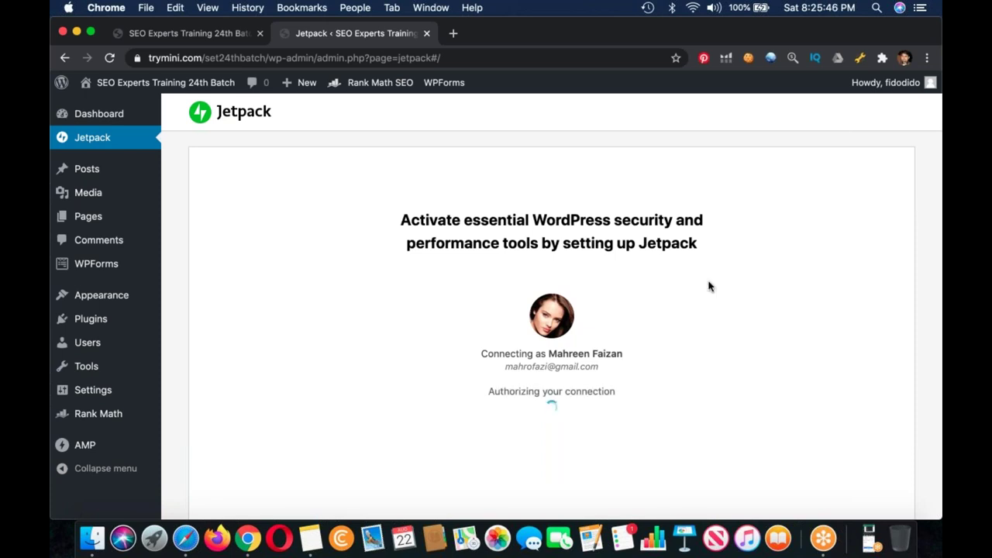
{"action": "scroll", "coordinate": [707, 286], "scroll_direction": "down", "scroll_amount": 2}
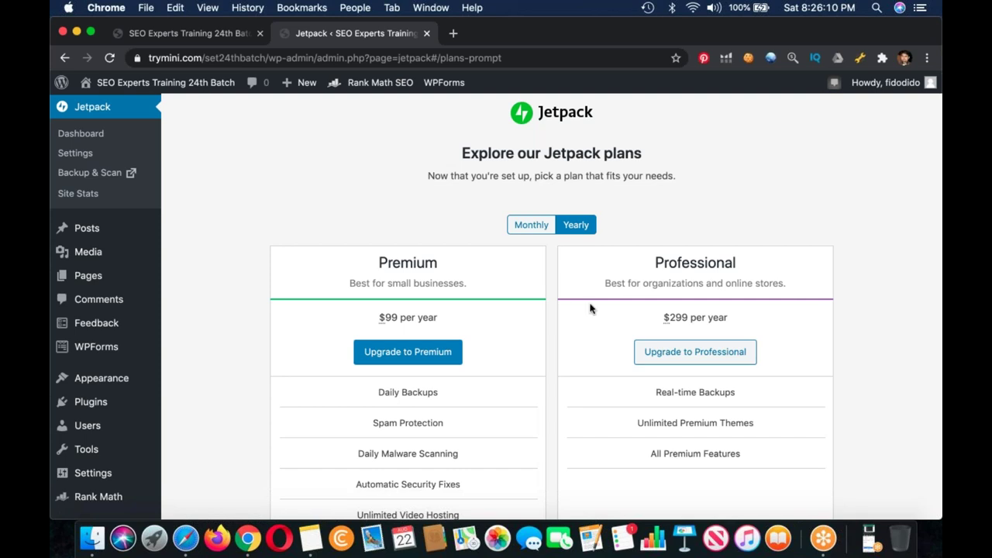
Step: Continue with Jetpack on the free plan
{"action": "scroll", "coordinate": [590, 308], "scroll_direction": "down", "scroll_amount": 10}
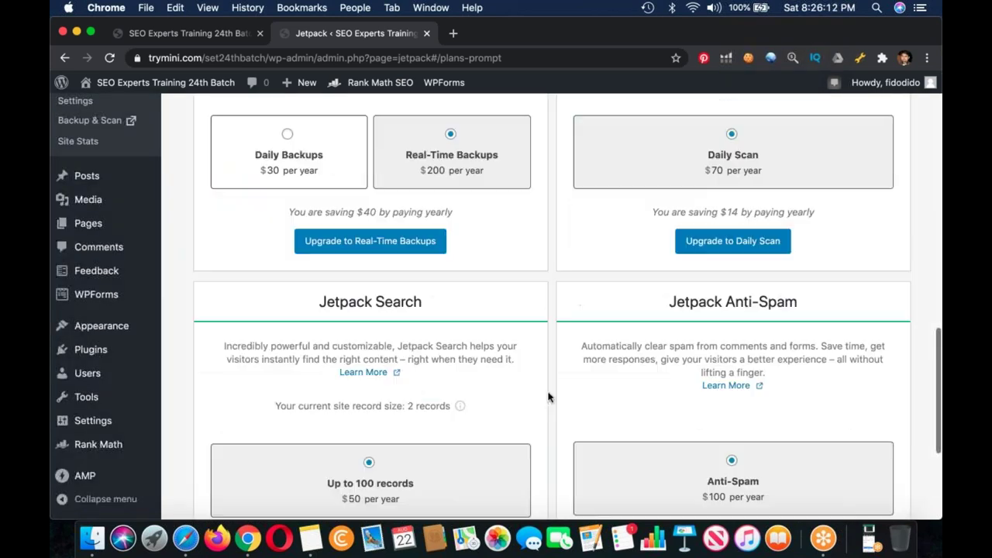
{"action": "scroll", "coordinate": [548, 397], "scroll_direction": "down", "scroll_amount": 3}
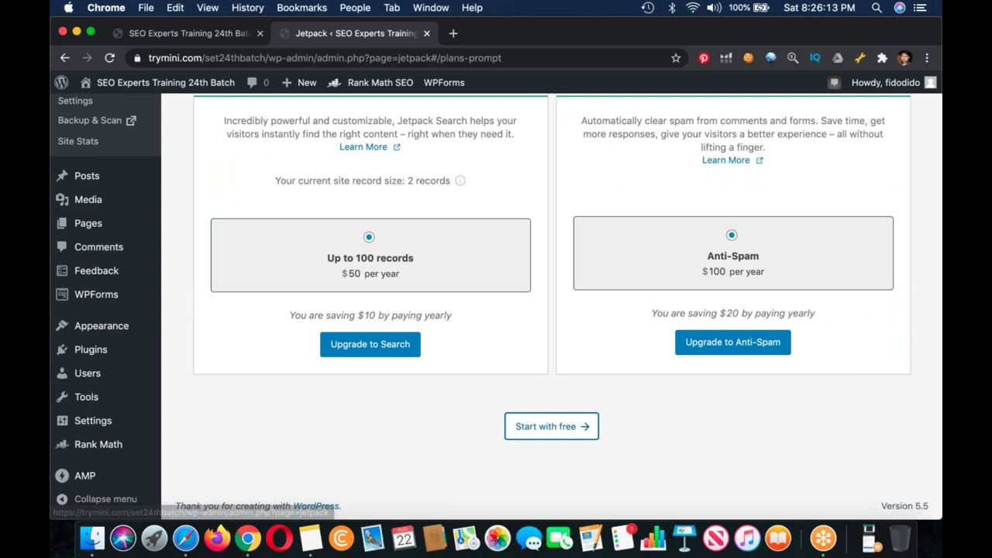
{"action": "left_click", "coordinate": [551, 426]}
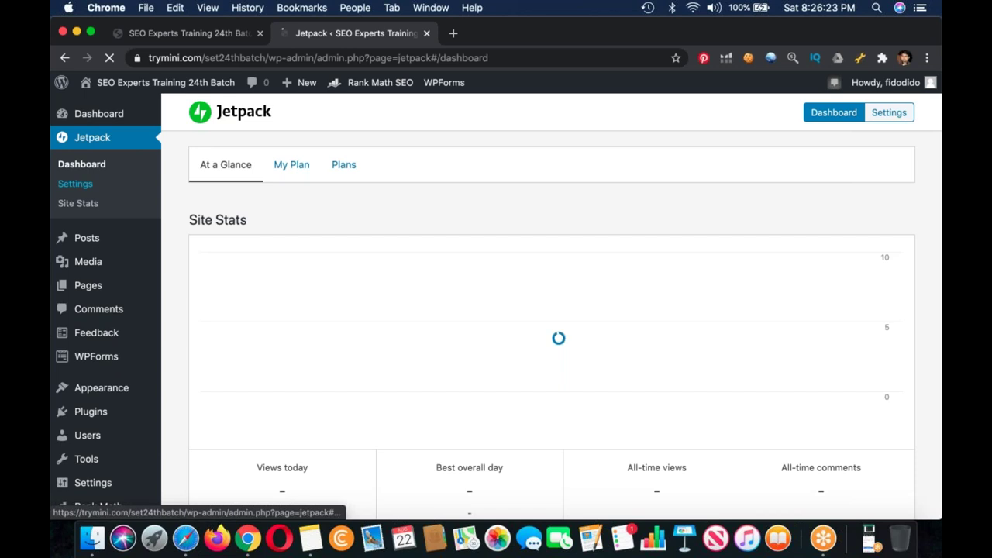
Step: Open Jetpack's Settings page at its Security section
{"action": "left_click", "coordinate": [75, 184]}
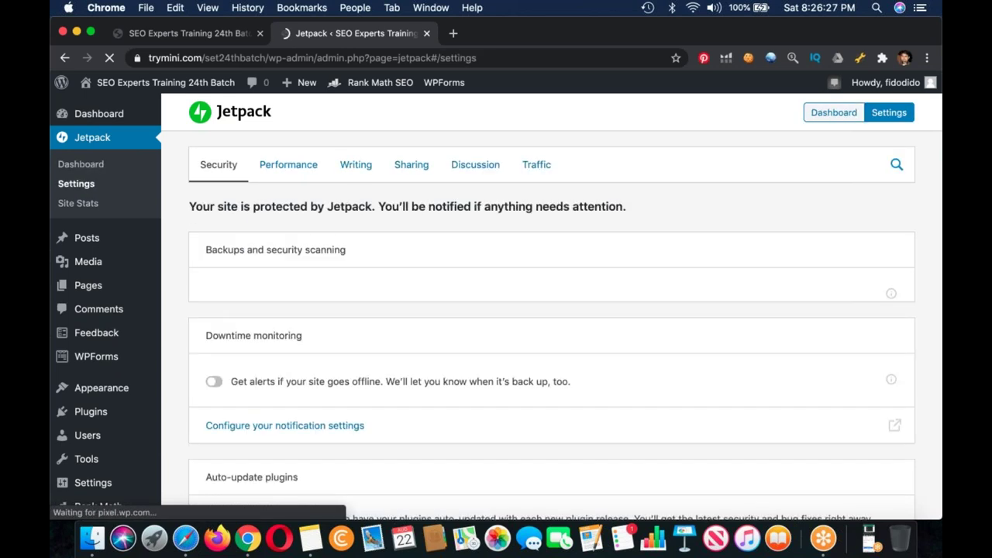
{"action": "scroll", "coordinate": [327, 434], "scroll_direction": "down", "scroll_amount": 2}
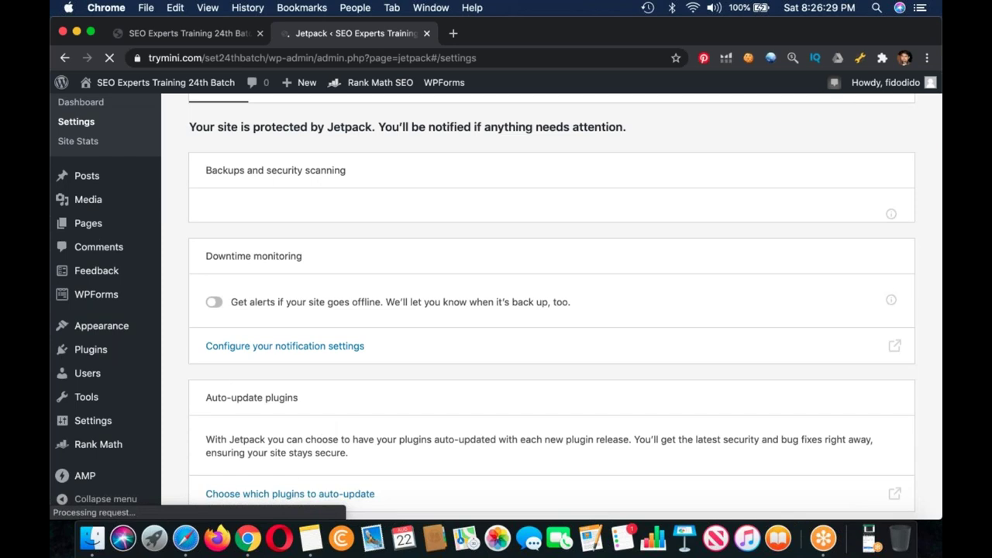
{"action": "key", "text": "super+Tab"}
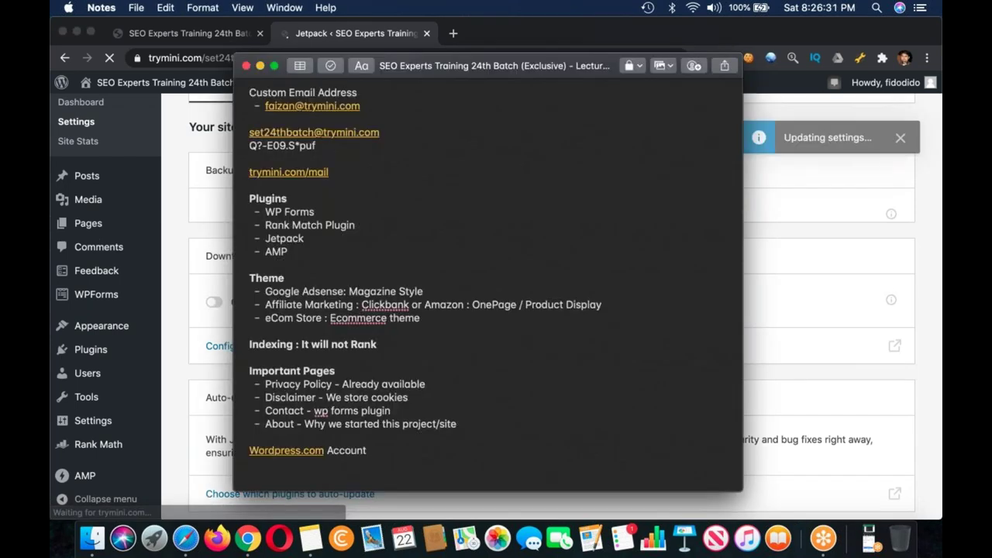
Step: Add a 'More Steps' heading listing Downtime Checker, Keywords Tracker and Google Webmaster Tools
{"action": "type", "text": "Next"}
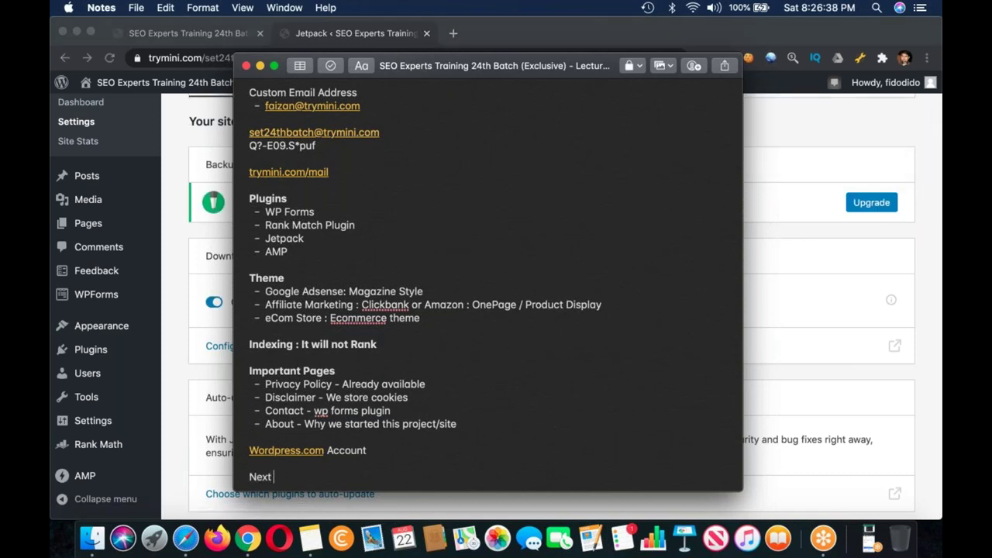
{"action": "key", "text": "BackSpace"}
{"action": "key", "text": "BackSpace"}
{"action": "key", "text": "BackSpace"}
{"action": "key", "text": "BackSpace"}
{"action": "type", "text": "More Steps"}
{"action": "key", "text": "Return"}
{"action": "type", "text": "- Downtime Checke"}
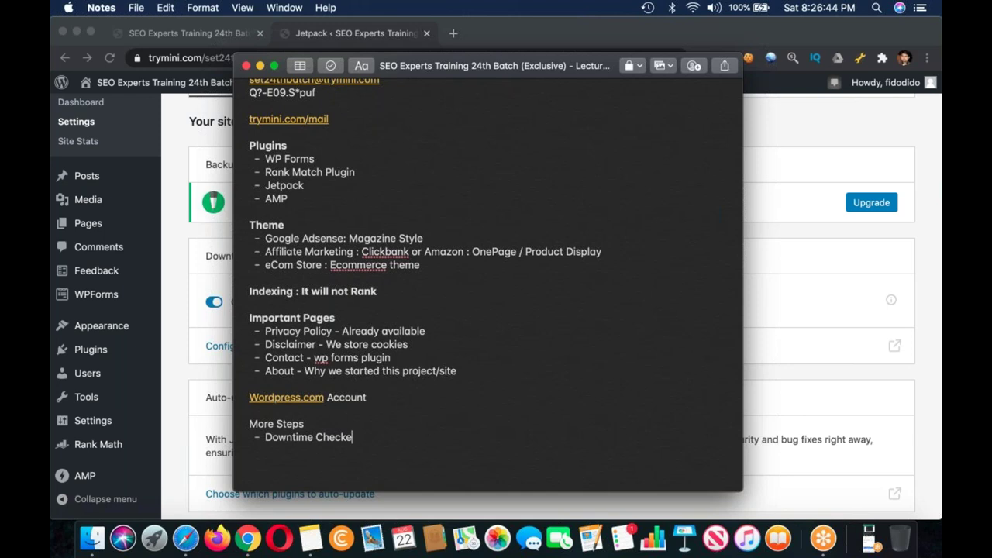
{"action": "type", "text": "r"}
{"action": "key", "text": "Return"}
{"action": "type", "text": "Keywords Tradker"}
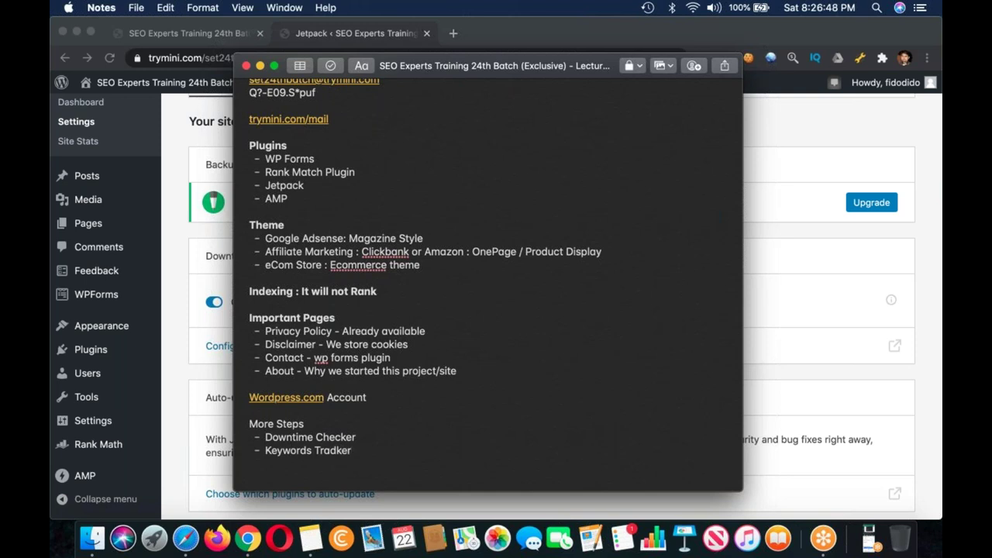
{"action": "key", "text": "Return"}
{"action": "type", "text": "Google Webmaster Tools"}
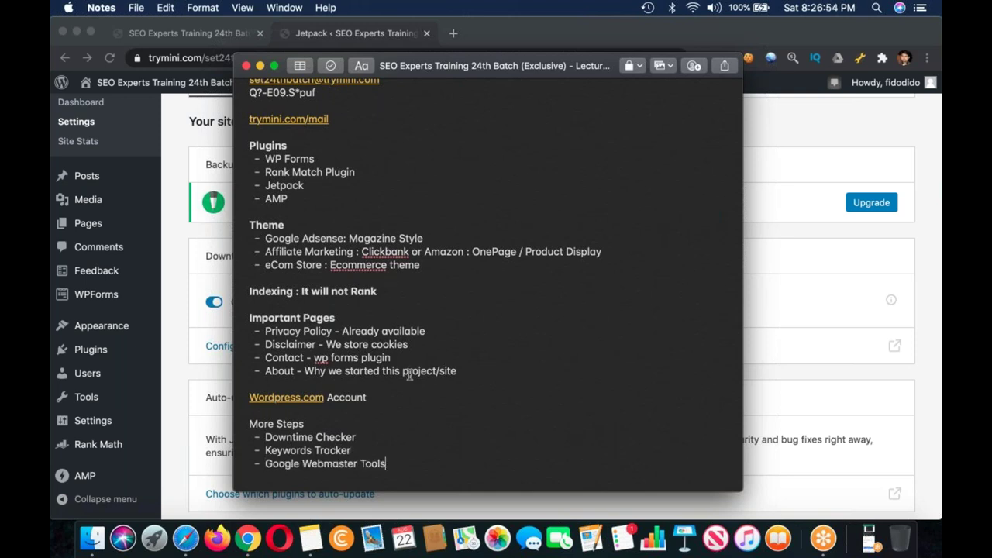
Step: Change the heading to 'After Article Submission - Next Step'
{"action": "left_click", "coordinate": [249, 424]}
{"action": "type", "text": "After Article Submission"}
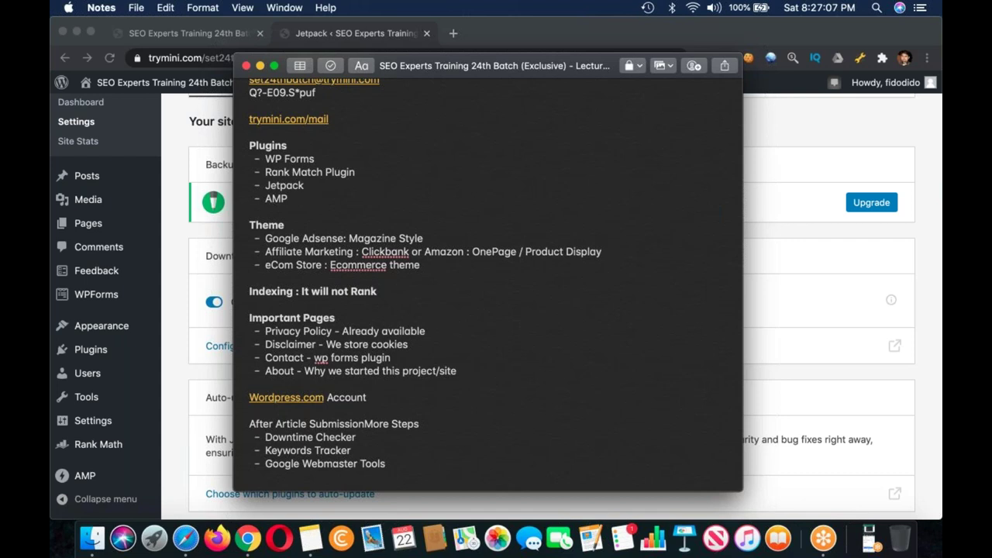
{"action": "type", "text": " -"}
{"action": "key", "text": "shift+Right"}
{"action": "key", "text": "shift+Right"}
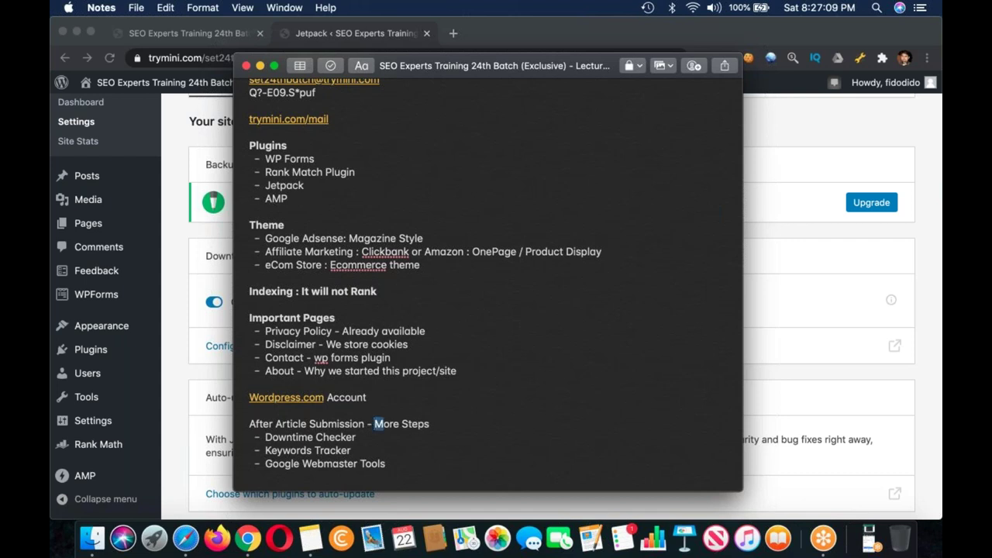
{"action": "key", "text": "shift+Right"}
{"action": "key", "text": "shift+Right"}
{"action": "key", "text": "shift+Right"}
{"action": "key", "text": "shift+Right"}
{"action": "key", "text": "shift+Right"}
{"action": "key", "text": "shift+Right"}
{"action": "key", "text": "shift+Right"}
{"action": "key", "text": "shift+Right"}
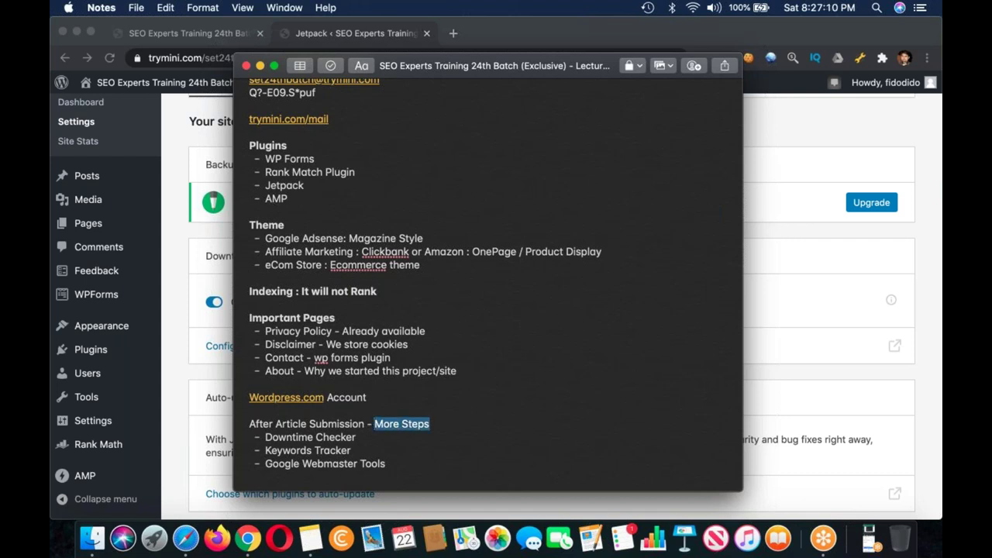
{"action": "type", "text": "Next Step"}
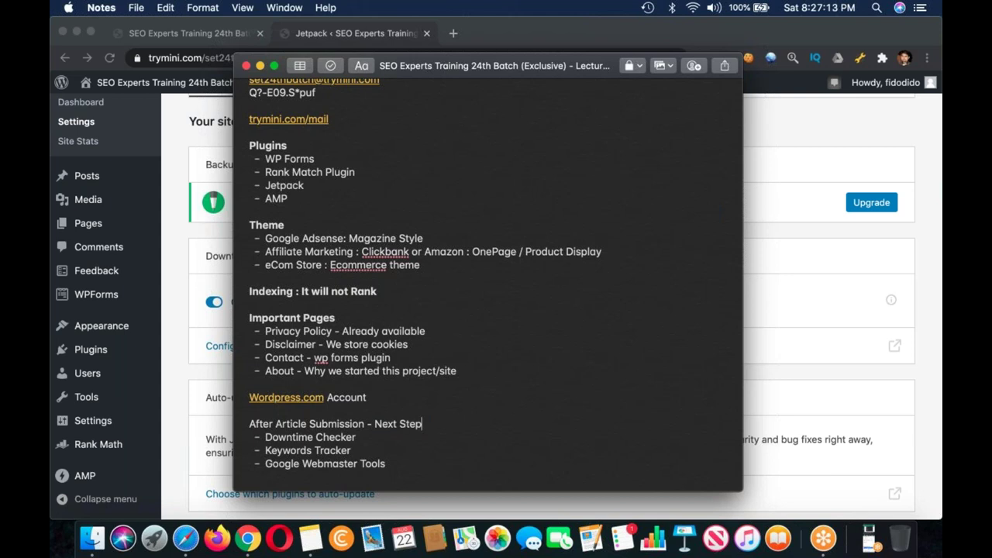
{"action": "key", "text": "super+Tab"}
{"action": "scroll", "coordinate": [561, 277], "scroll_direction": "down", "scroll_amount": 3}
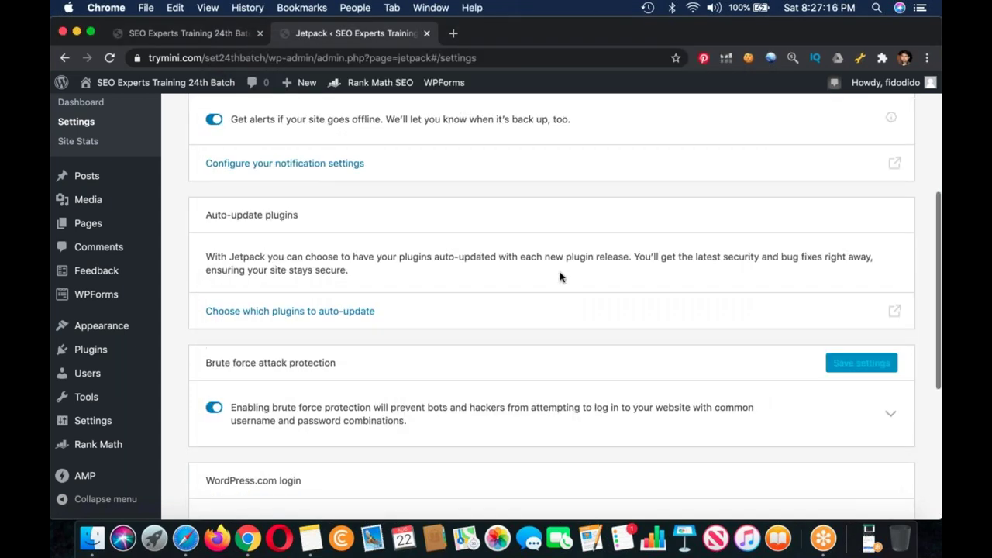
Step: Switch on 'Allow users to log in to this site using WordPress.com accounts'
{"action": "scroll", "coordinate": [561, 277], "scroll_direction": "down", "scroll_amount": 2}
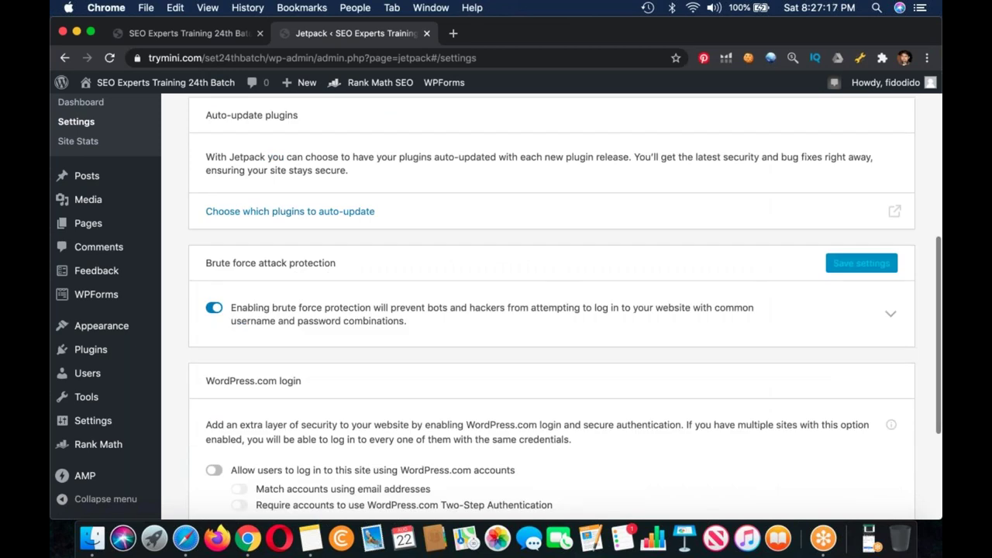
{"action": "scroll", "coordinate": [560, 306], "scroll_direction": "down", "scroll_amount": 1}
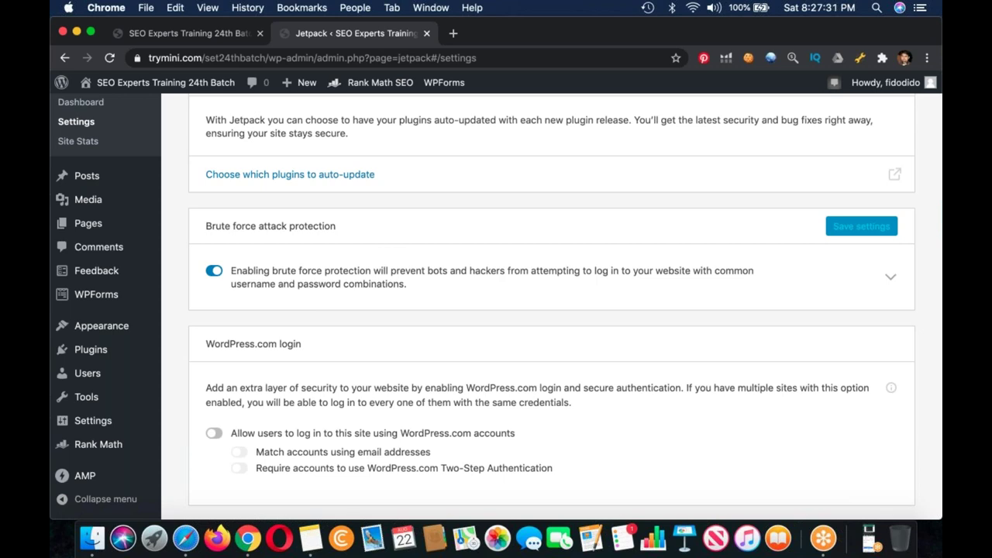
{"action": "scroll", "coordinate": [369, 316], "scroll_direction": "down", "scroll_amount": 2}
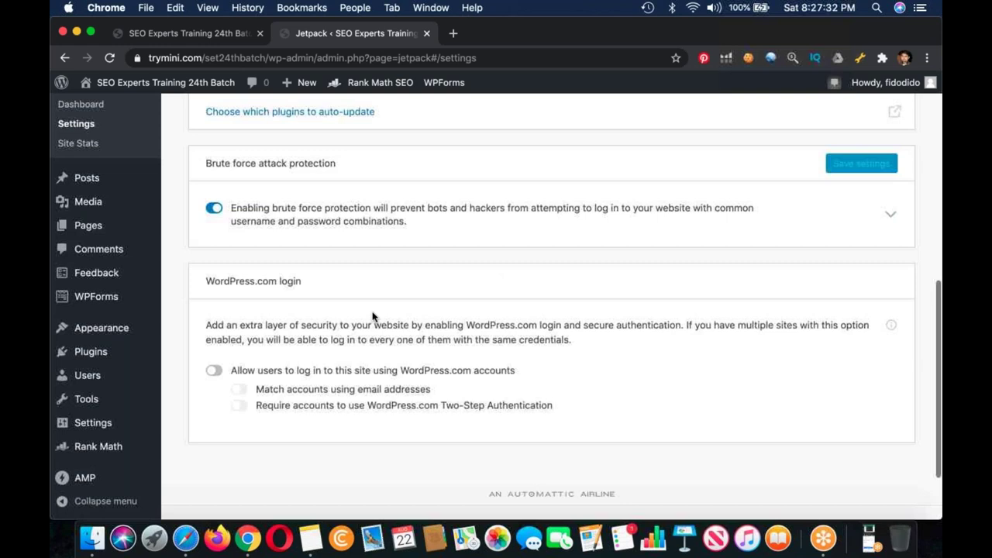
{"action": "left_click", "coordinate": [214, 371]}
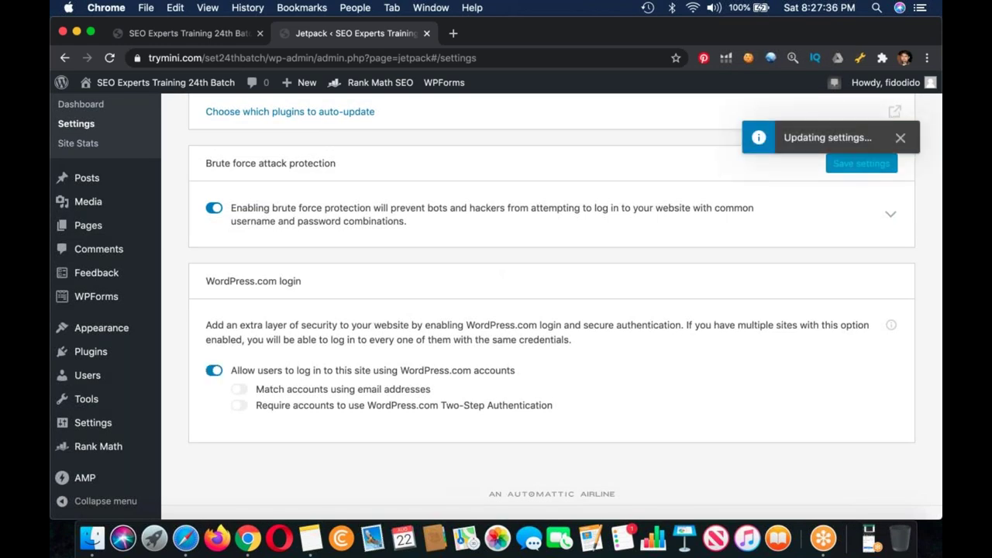
Step: Enable the site accelerator and lazy loading for images on the Performance tab
{"action": "scroll", "coordinate": [552, 310], "scroll_direction": "up", "scroll_amount": 10}
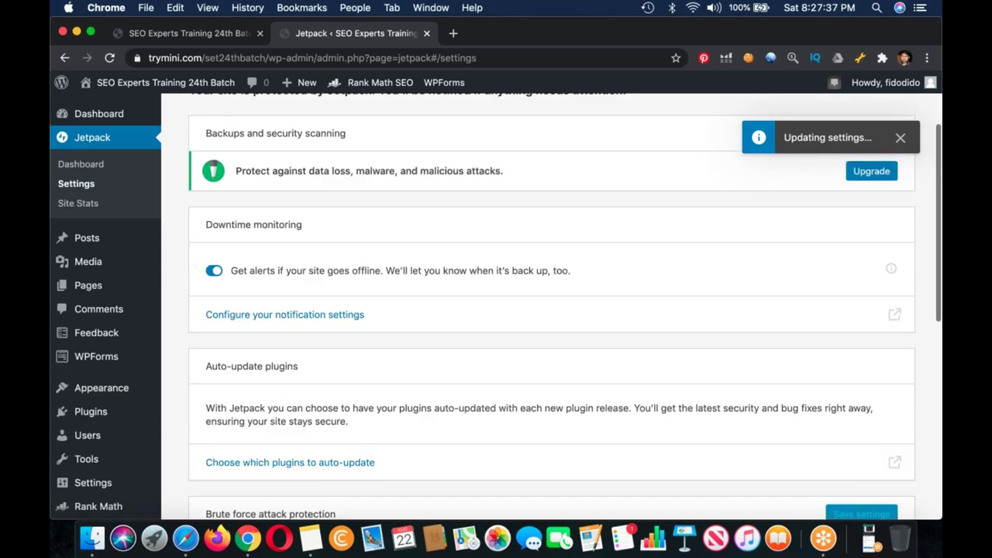
{"action": "scroll", "coordinate": [552, 310], "scroll_direction": "up", "scroll_amount": 2}
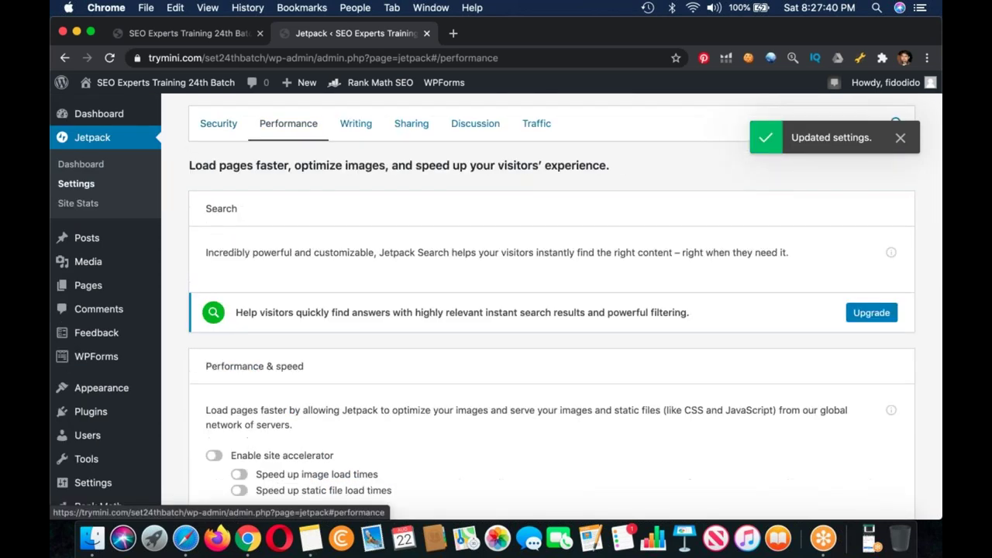
{"action": "scroll", "coordinate": [552, 310], "scroll_direction": "down", "scroll_amount": 3}
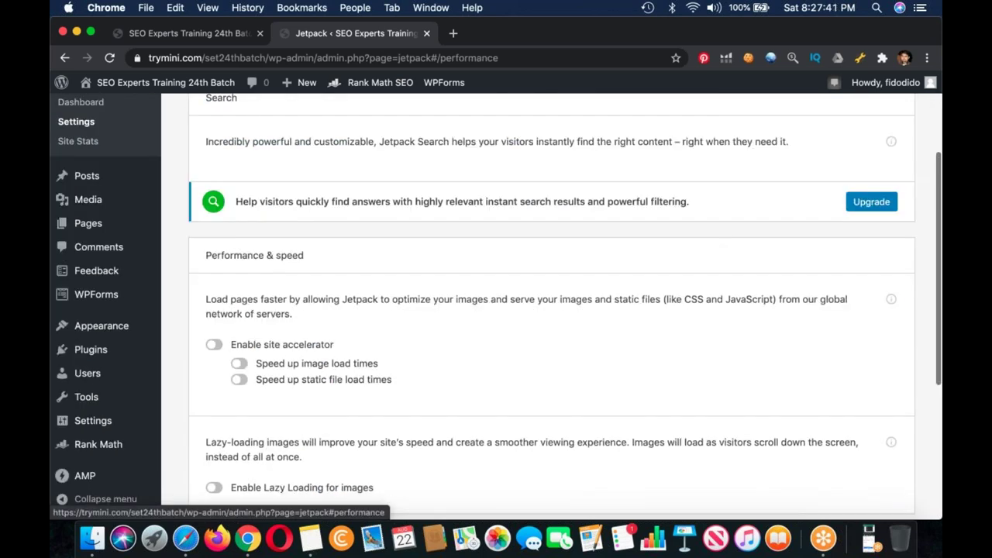
{"action": "scroll", "coordinate": [241, 239], "scroll_direction": "down", "scroll_amount": 3}
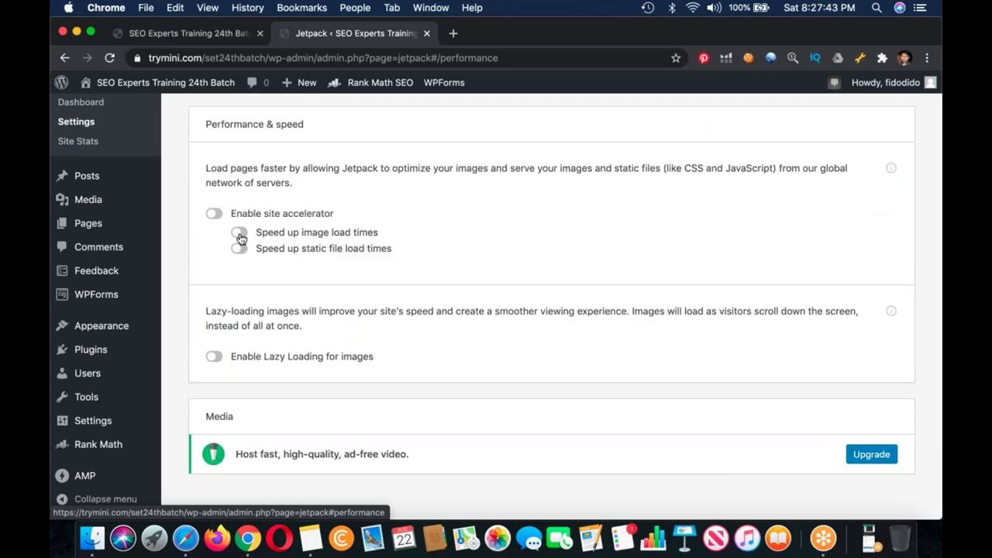
{"action": "left_click", "coordinate": [240, 235]}
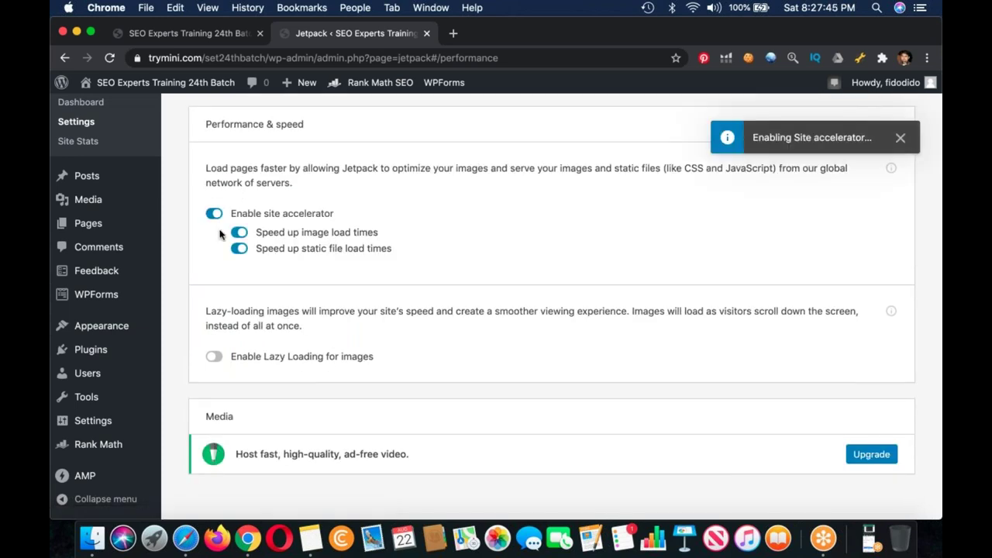
{"action": "scroll", "coordinate": [220, 234], "scroll_direction": "down", "scroll_amount": 2}
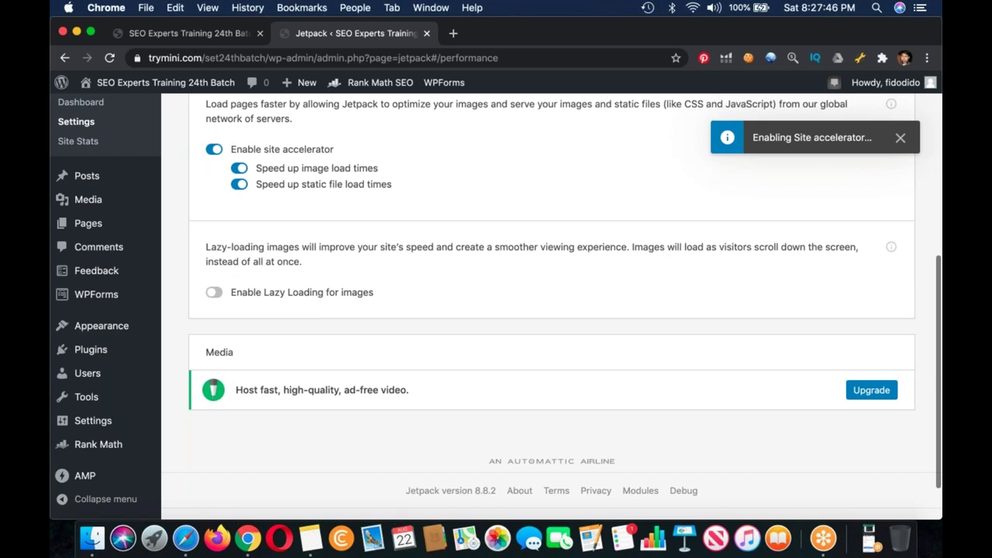
{"action": "left_click", "coordinate": [213, 292]}
Step: Look over the Writing settings, then go to the Sharing settings
{"action": "scroll", "coordinate": [542, 310], "scroll_direction": "down", "scroll_amount": 2}
{"action": "scroll", "coordinate": [482, 384], "scroll_direction": "up", "scroll_amount": 12}
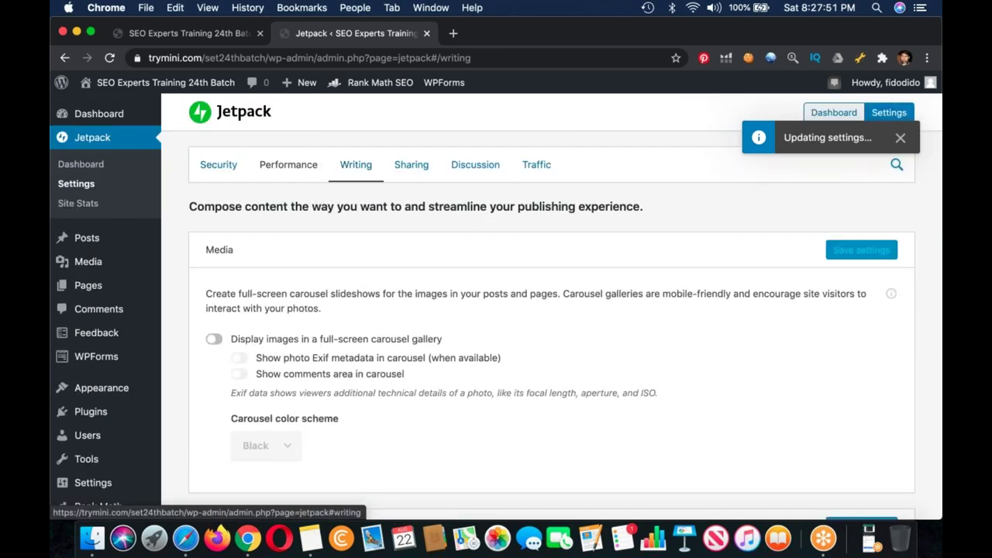
{"action": "scroll", "coordinate": [482, 384], "scroll_direction": "down", "scroll_amount": 5}
{"action": "scroll", "coordinate": [481, 384], "scroll_direction": "down", "scroll_amount": 6}
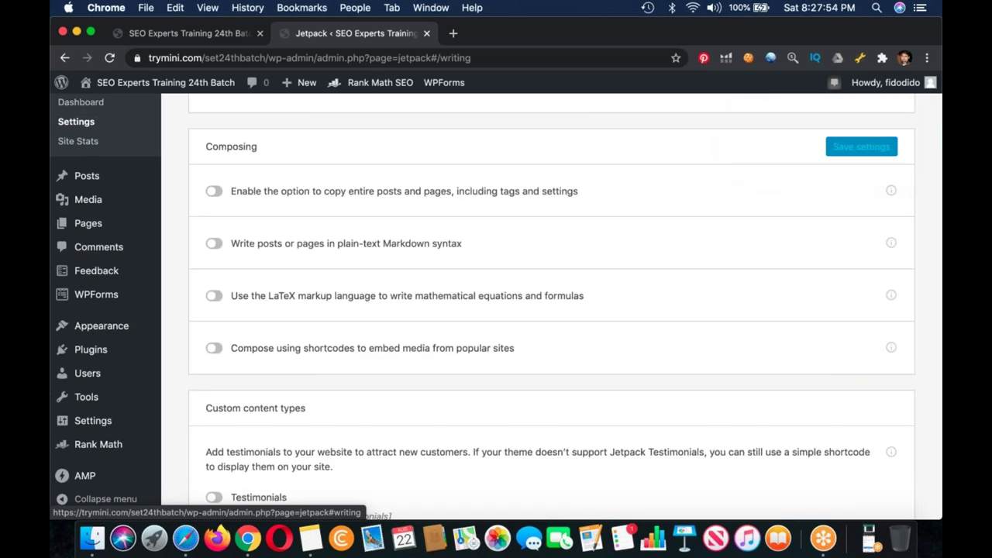
{"action": "scroll", "coordinate": [481, 384], "scroll_direction": "down", "scroll_amount": 8}
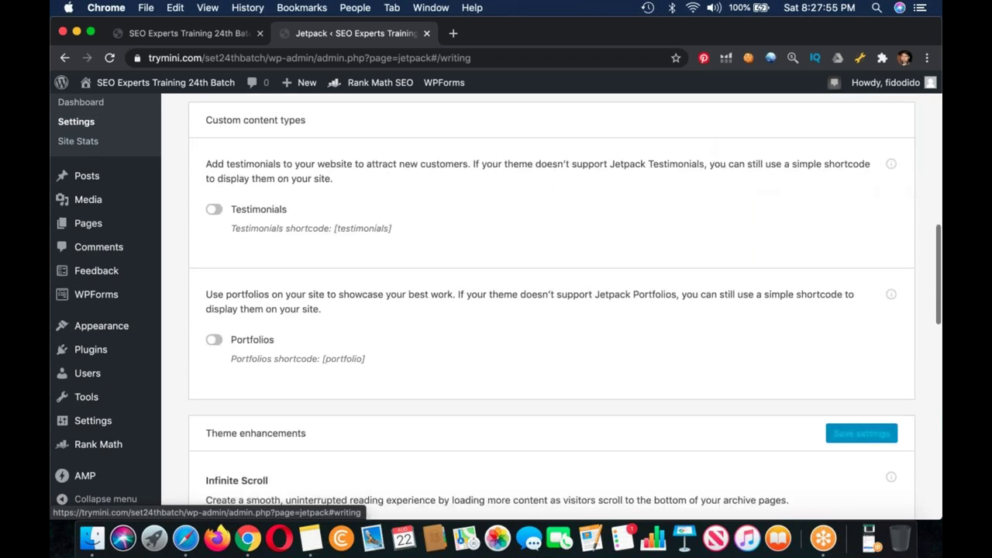
{"action": "scroll", "coordinate": [551, 306], "scroll_direction": "down", "scroll_amount": 9}
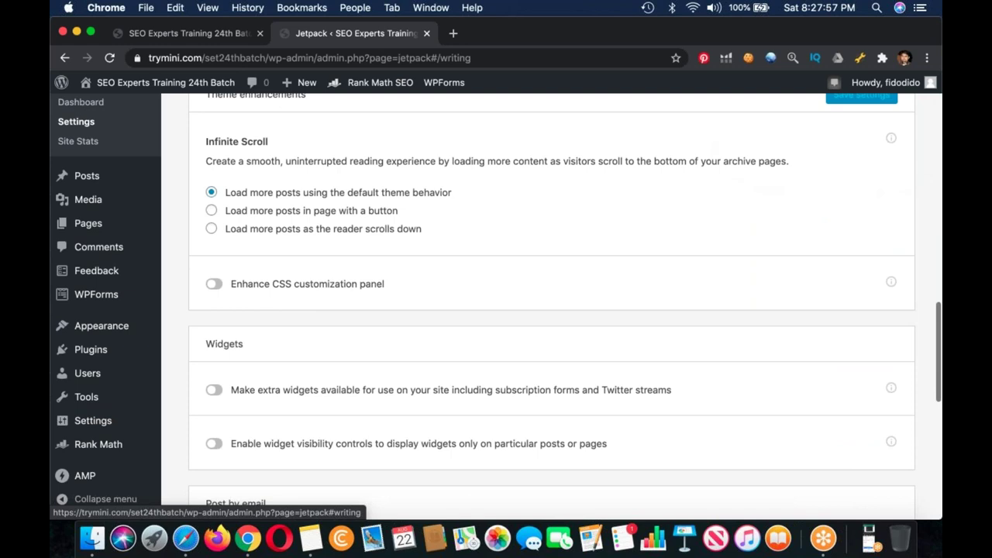
{"action": "left_click", "coordinate": [76, 121]}
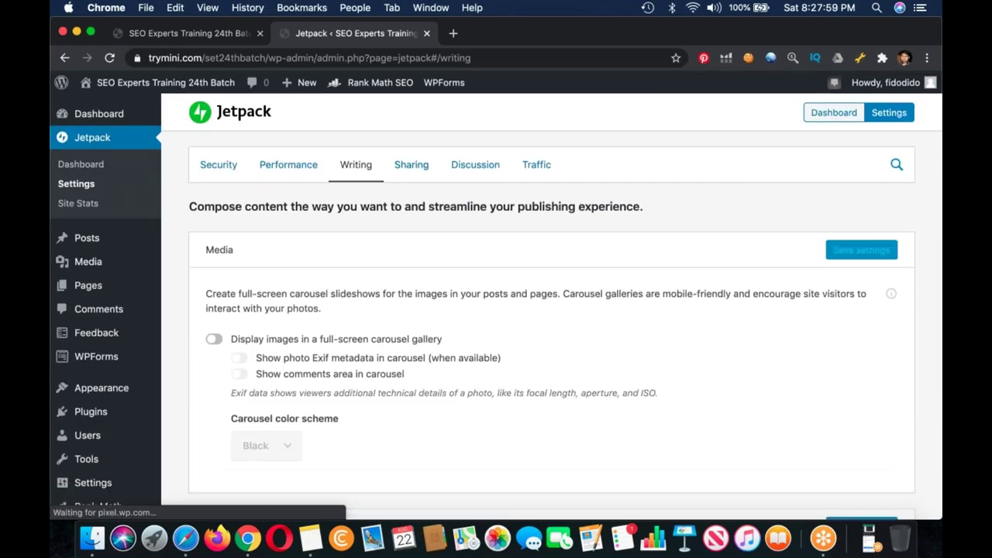
{"action": "left_click", "coordinate": [416, 165]}
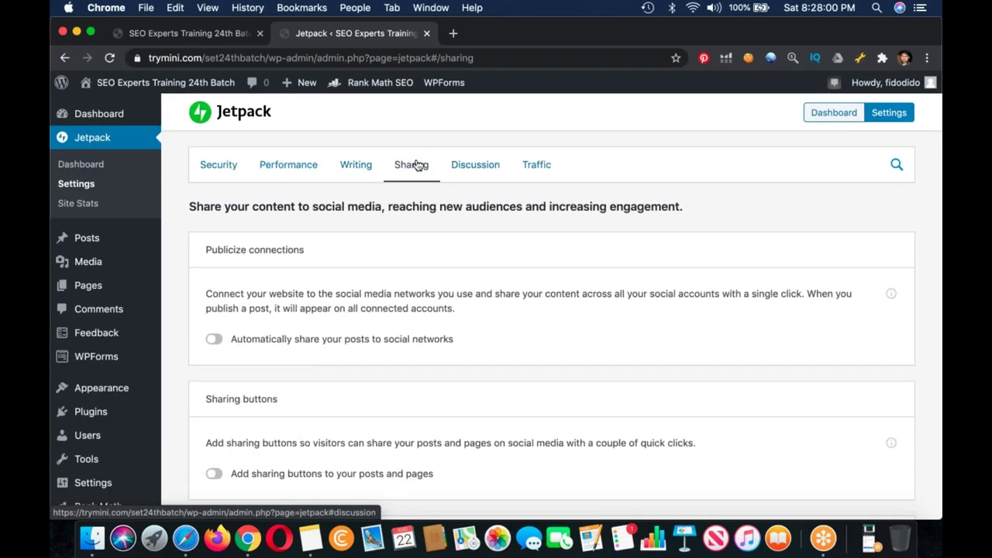
Step: Turn on comment likes, email subscriptions and the comment-form subscribe-to-site option
{"action": "left_click", "coordinate": [475, 164]}
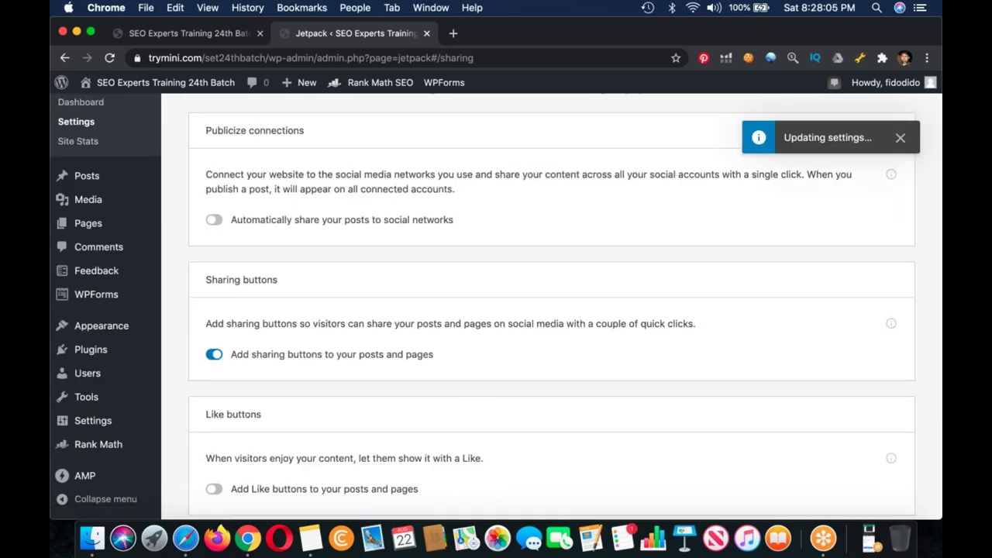
{"action": "scroll", "coordinate": [255, 376], "scroll_direction": "down", "scroll_amount": 4}
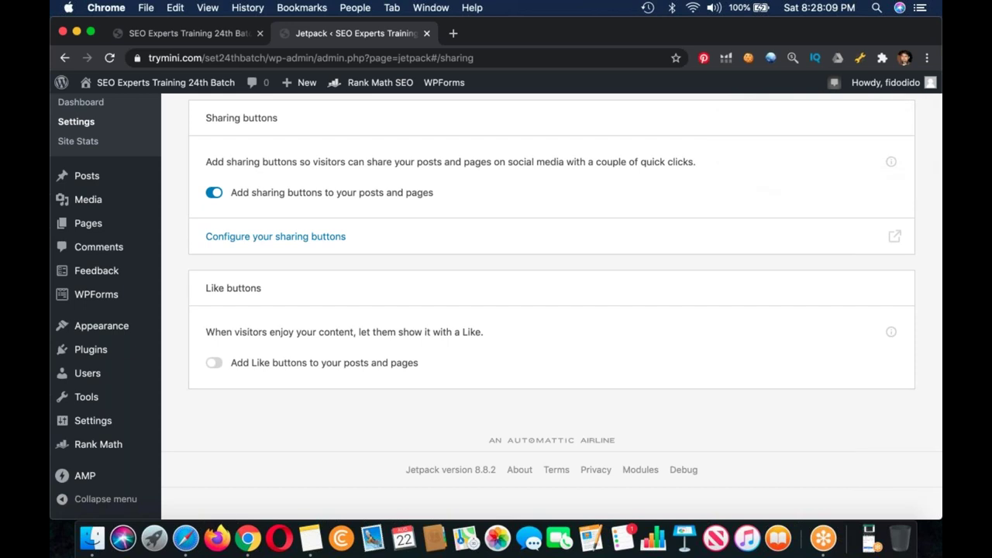
{"action": "scroll", "coordinate": [542, 310], "scroll_direction": "up", "scroll_amount": 4}
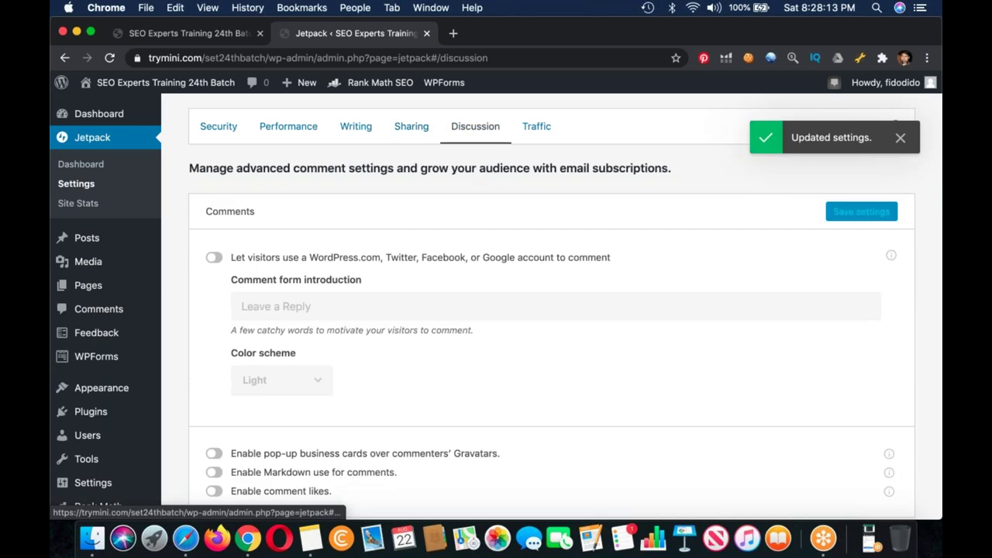
{"action": "scroll", "coordinate": [542, 311], "scroll_direction": "down", "scroll_amount": 5}
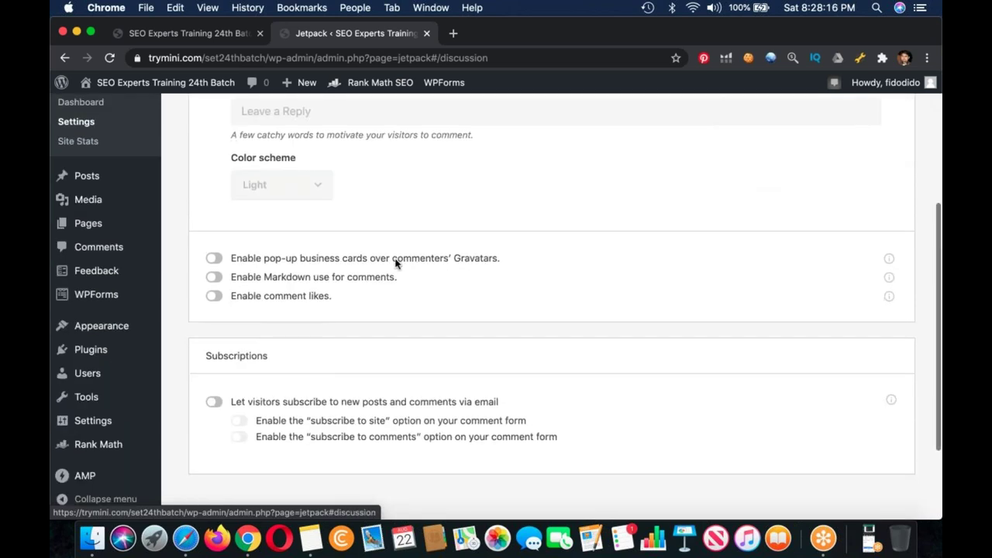
{"action": "left_click", "coordinate": [214, 296]}
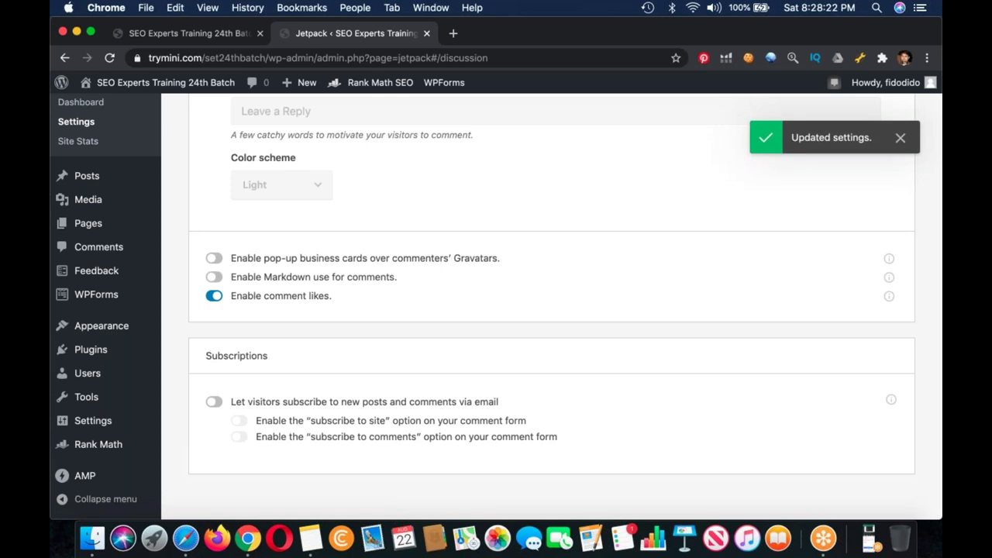
{"action": "left_click", "coordinate": [214, 401]}
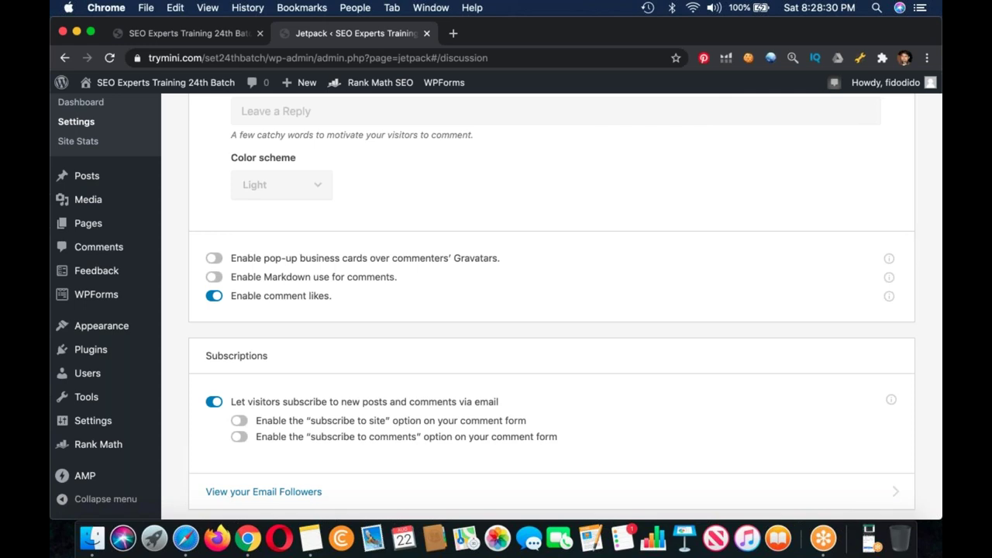
{"action": "left_click", "coordinate": [239, 421]}
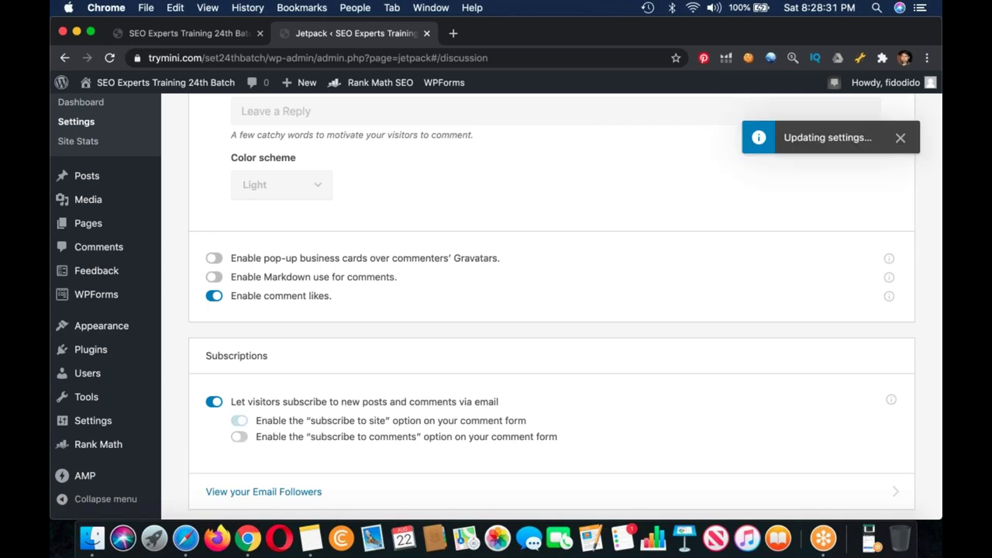
{"action": "left_click", "coordinate": [328, 402]}
{"action": "scroll", "coordinate": [487, 277], "scroll_direction": "up", "scroll_amount": 5}
{"action": "left_click", "coordinate": [536, 165]}
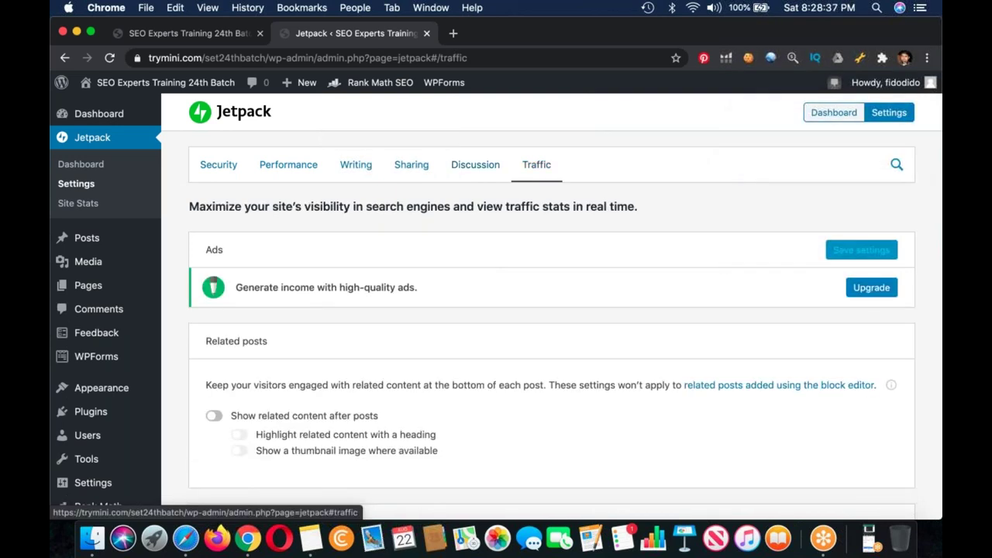
Step: Enable Show related content after posts on Traffic, then go to the Jetpack Dashboard
{"action": "scroll", "coordinate": [543, 310], "scroll_direction": "down", "scroll_amount": 3}
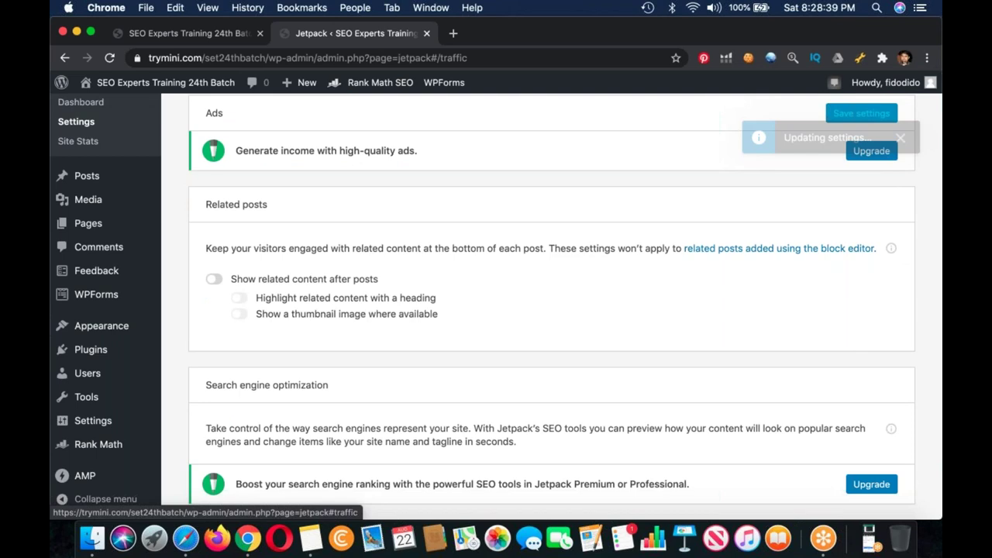
{"action": "scroll", "coordinate": [543, 310], "scroll_direction": "down", "scroll_amount": 4}
{"action": "scroll", "coordinate": [543, 310], "scroll_direction": "down", "scroll_amount": 4}
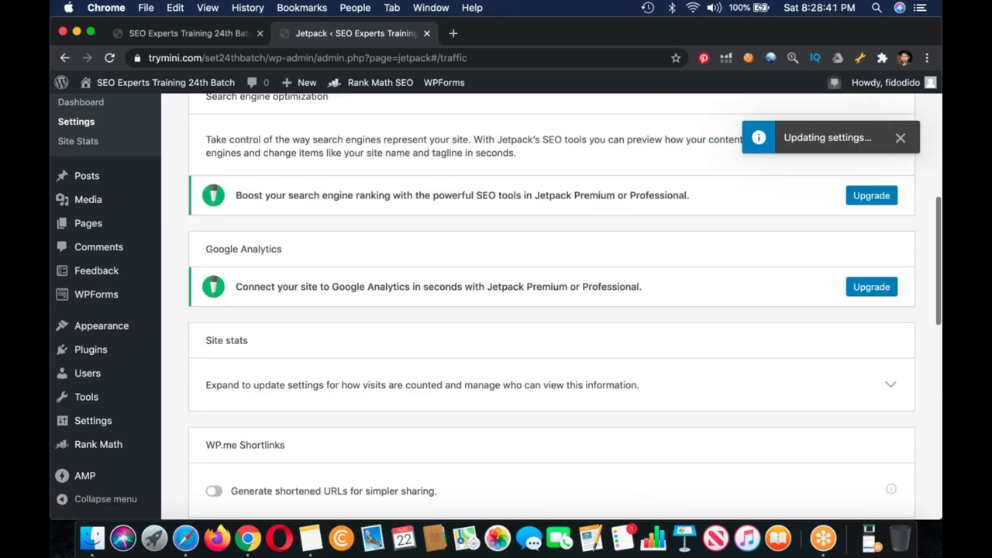
{"action": "scroll", "coordinate": [543, 310], "scroll_direction": "down", "scroll_amount": 3}
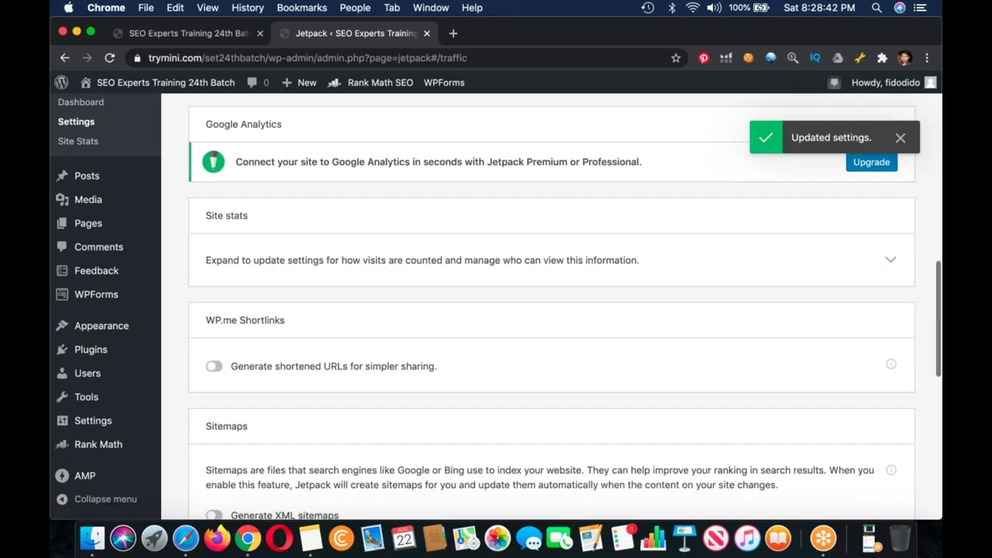
{"action": "scroll", "coordinate": [542, 310], "scroll_direction": "down", "scroll_amount": 8}
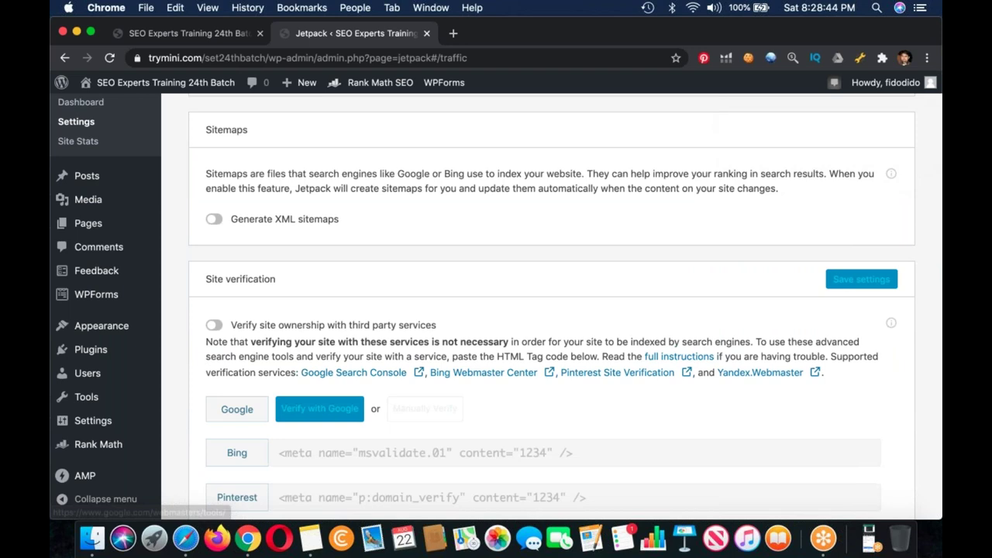
{"action": "scroll", "coordinate": [104, 232], "scroll_direction": "up", "scroll_amount": 15}
{"action": "left_click", "coordinate": [105, 133]}
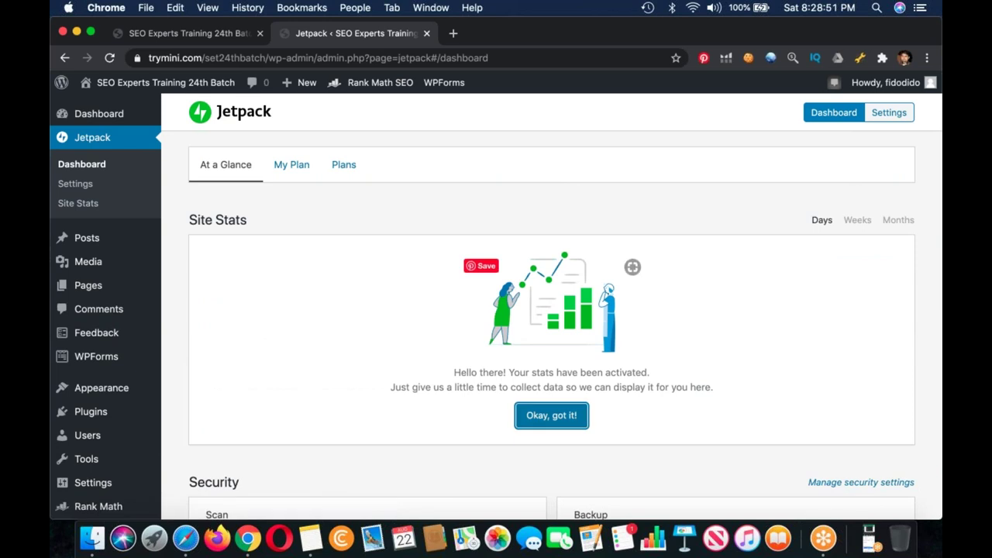
Step: Dismiss the Site Stats notice and go to Plugins > Add New
{"action": "left_click", "coordinate": [551, 415]}
{"action": "scroll", "coordinate": [424, 264], "scroll_direction": "down", "scroll_amount": 10}
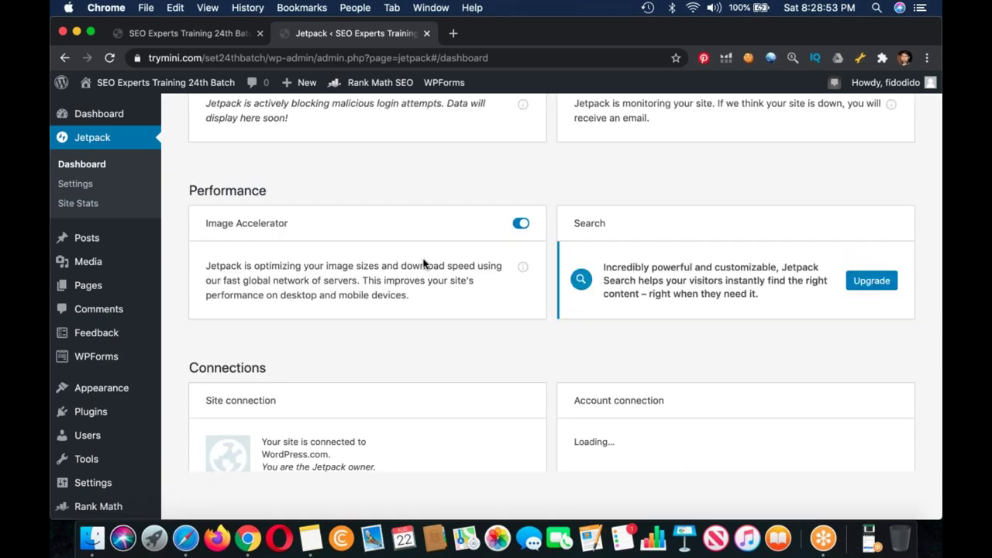
{"action": "scroll", "coordinate": [633, 290], "scroll_direction": "down", "scroll_amount": 3}
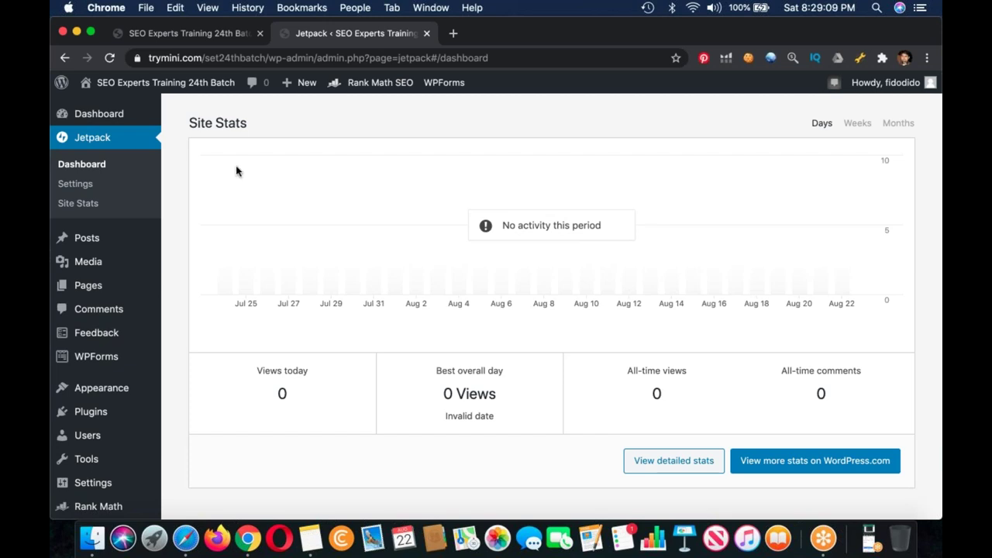
{"action": "left_click", "coordinate": [182, 444]}
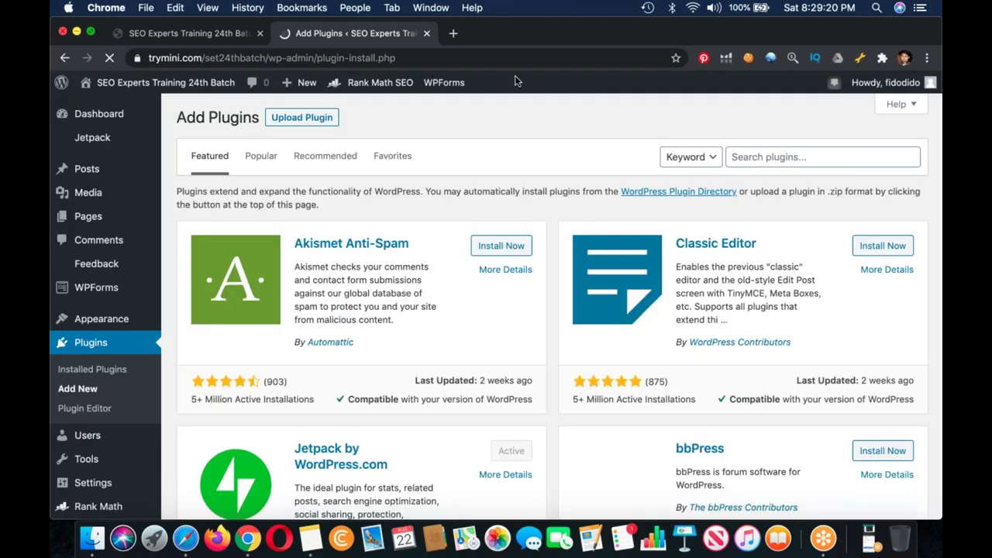
Step: Minimize the browser and open the Desky folder on the desktop
{"action": "key", "text": "super+m"}
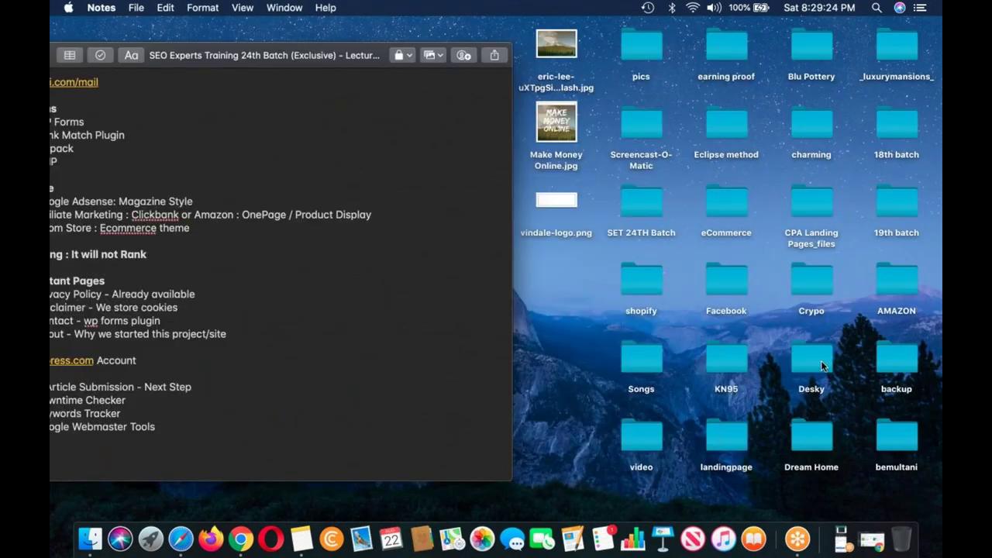
{"action": "left_click", "coordinate": [821, 361]}
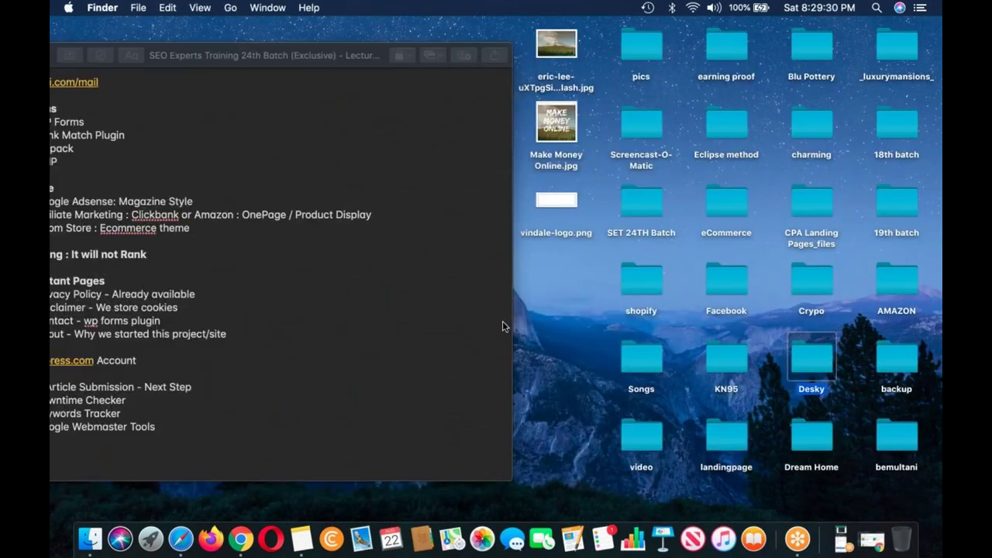
{"action": "key", "text": "super+o"}
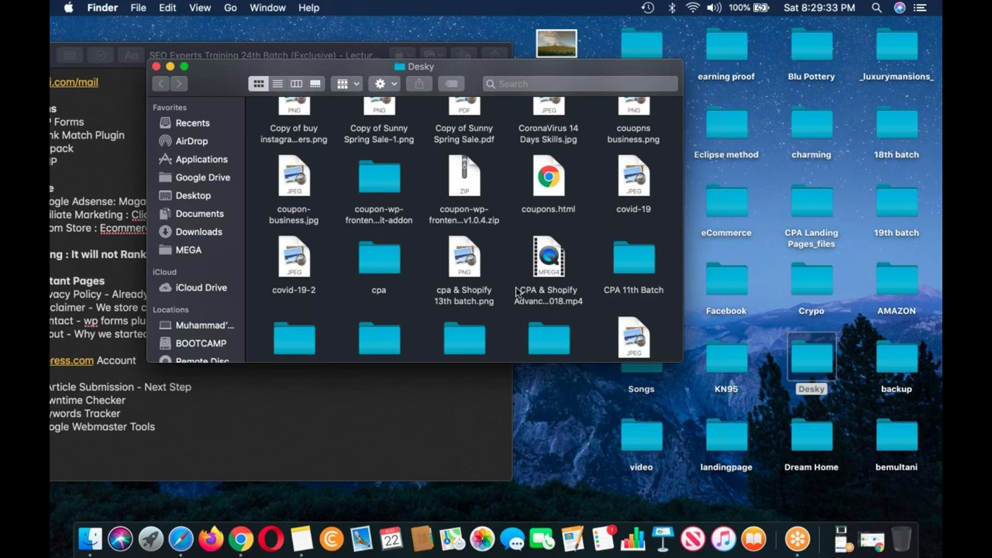
Step: Select wp-rocket.zip in the Desky folder and paste it onto the desktop
{"action": "scroll", "coordinate": [518, 291], "scroll_direction": "down", "scroll_amount": 10}
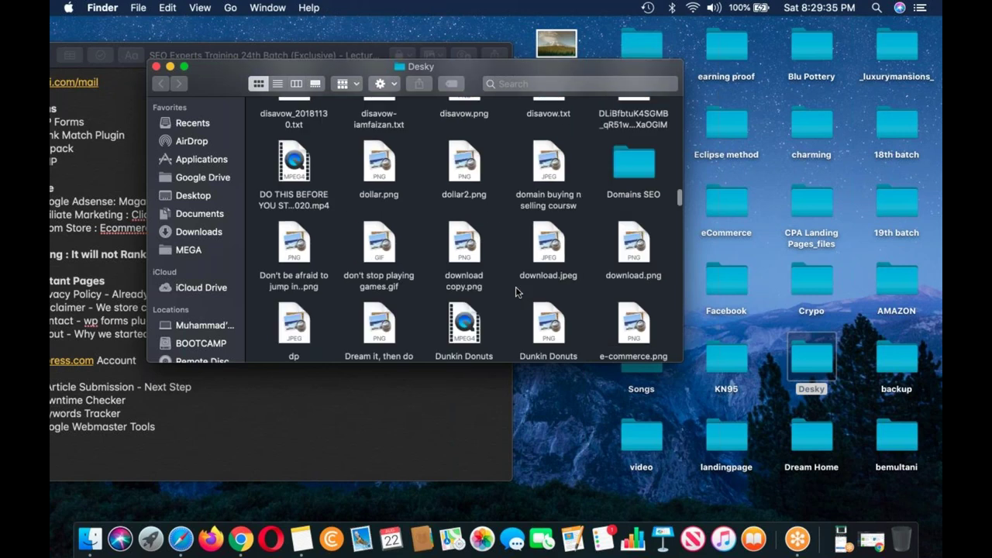
{"action": "type", "text": "fan"}
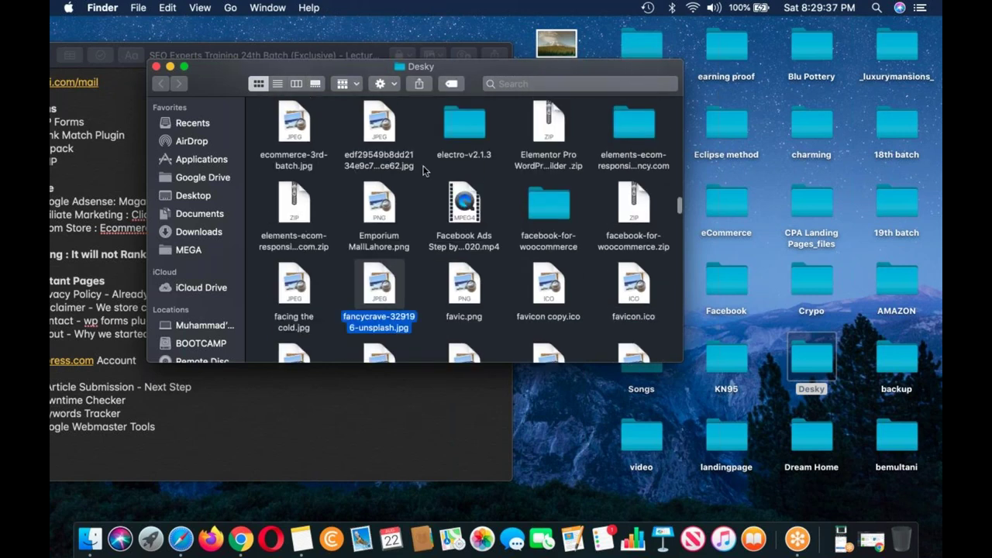
{"action": "scroll", "coordinate": [419, 169], "scroll_direction": "down", "scroll_amount": 10}
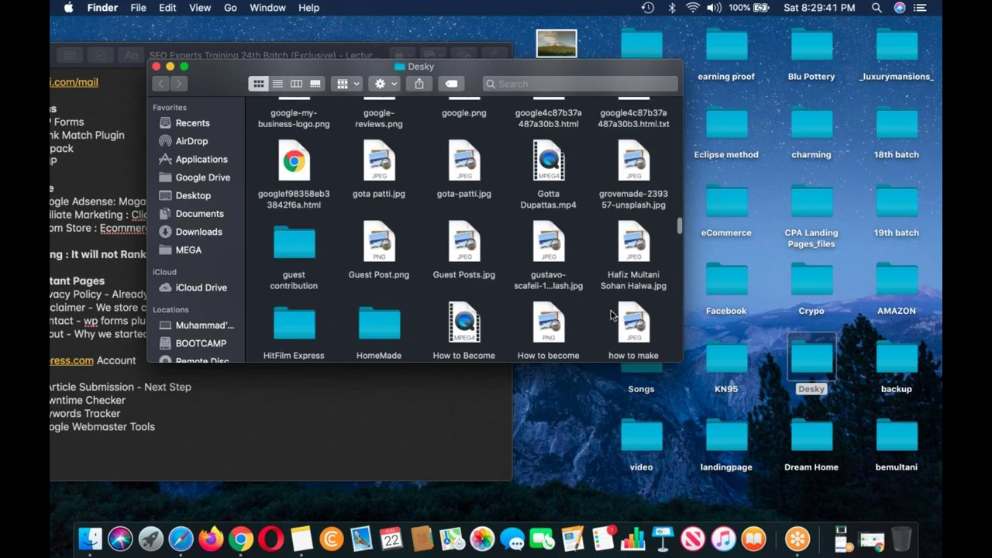
{"action": "type", "text": "w"}
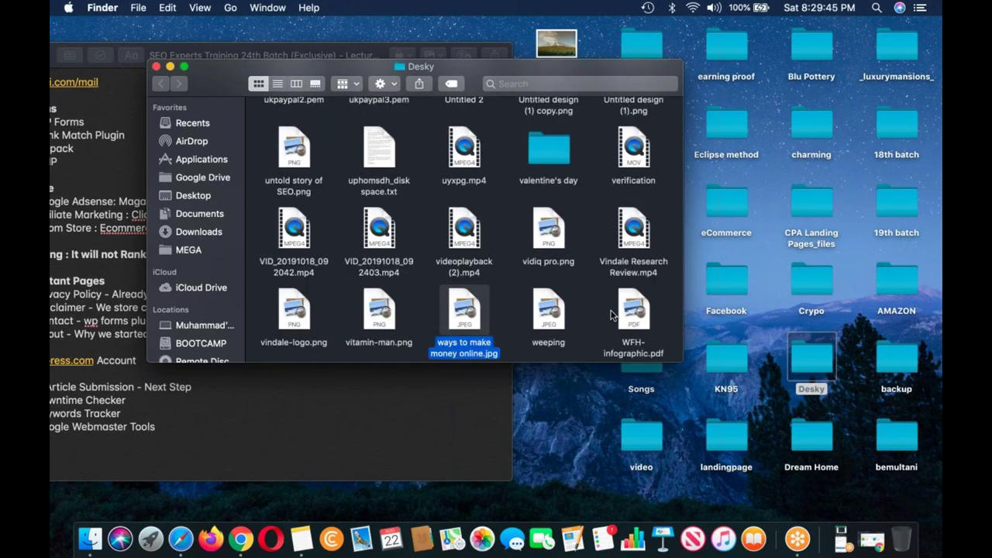
{"action": "scroll", "coordinate": [635, 341], "scroll_direction": "down", "scroll_amount": 3}
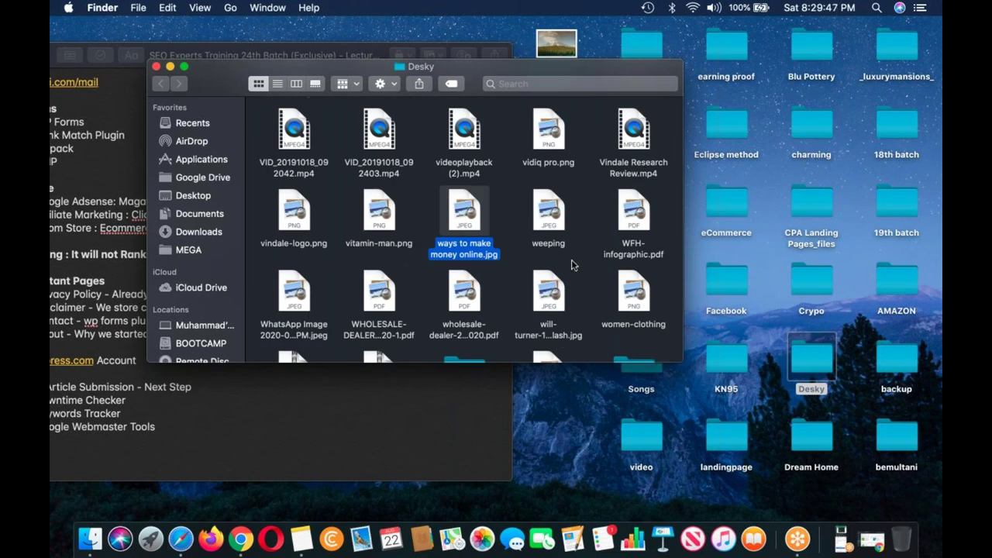
{"action": "scroll", "coordinate": [542, 244], "scroll_direction": "down", "scroll_amount": 3}
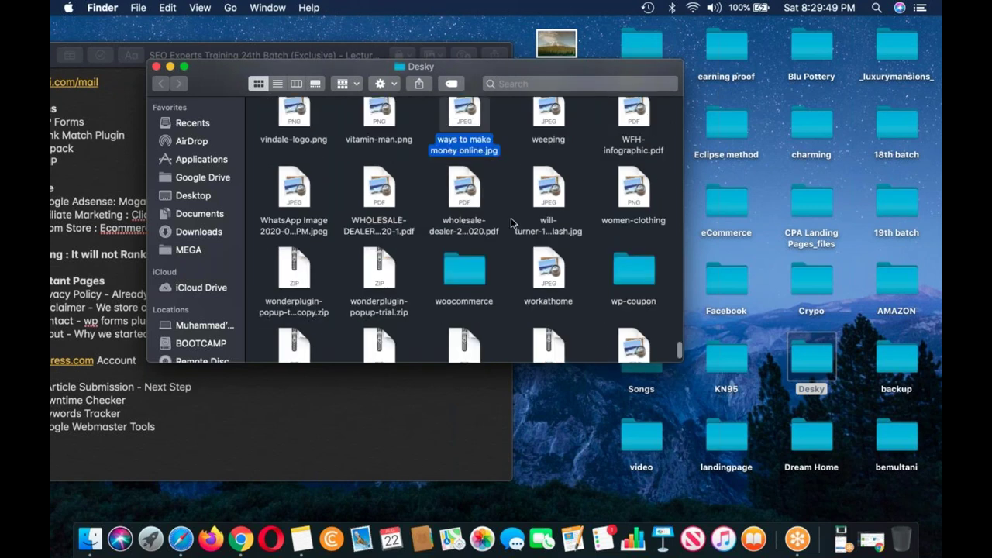
{"action": "scroll", "coordinate": [527, 241], "scroll_direction": "down", "scroll_amount": 2}
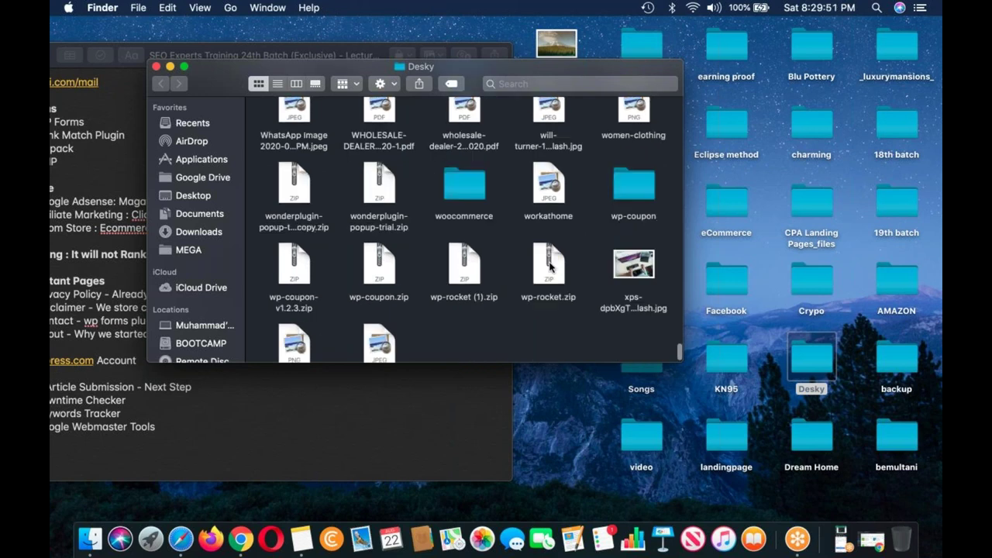
{"action": "left_click", "coordinate": [464, 265]}
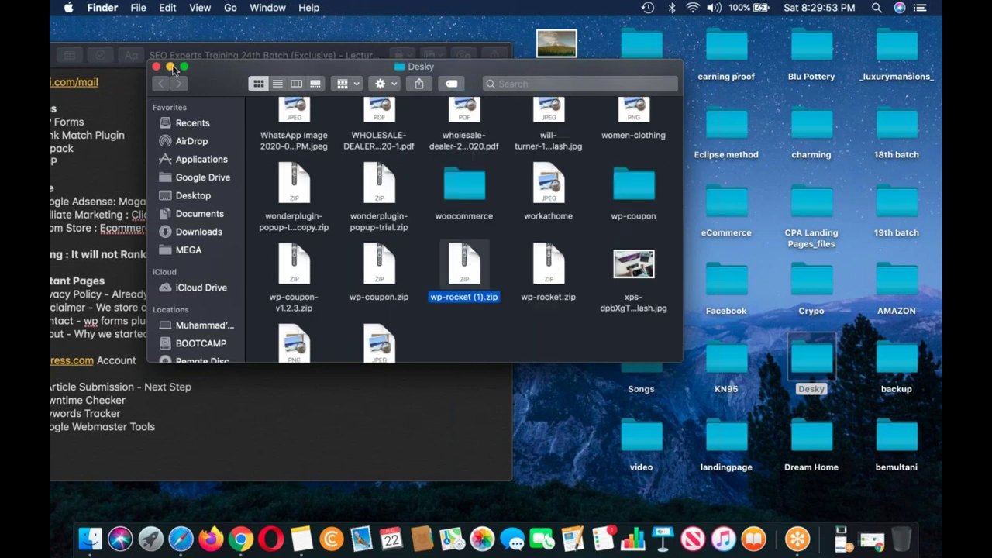
{"action": "key", "text": "Right"}
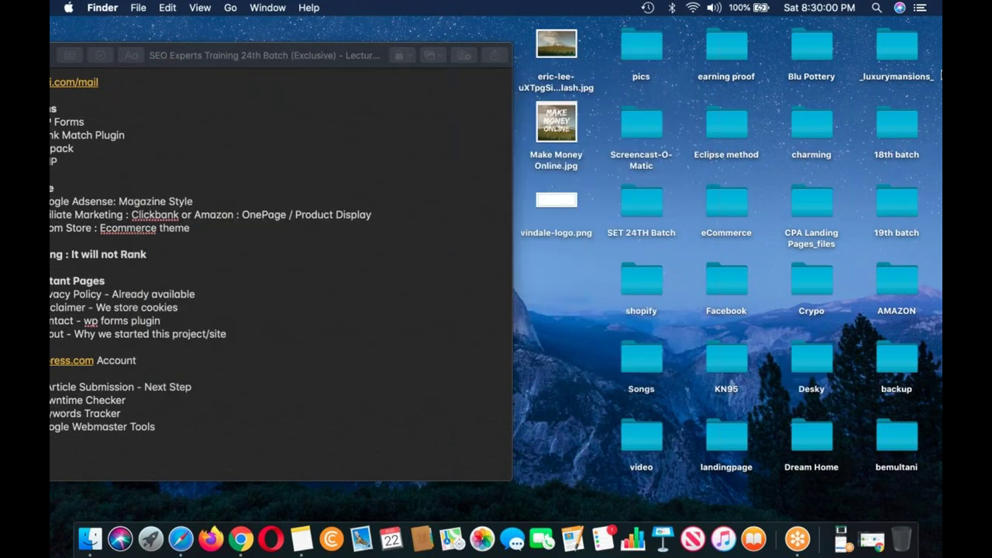
{"action": "key", "text": "cmd+v"}
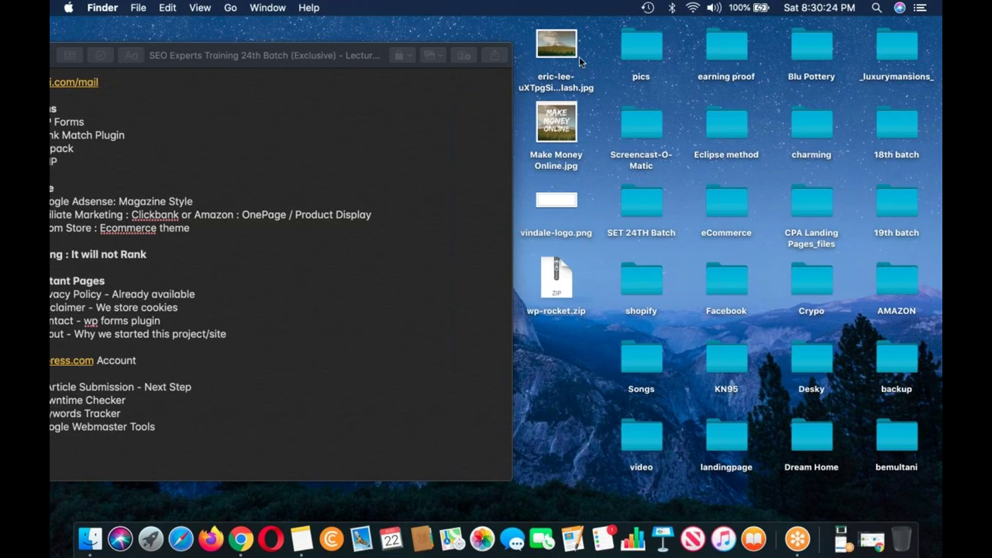
Step: Move the Notes window aside and bring Chrome, showing the Add Plugins upload page, forward
{"action": "left_click_drag", "start_coordinate": [279, 55], "coordinate": [550, 57]}
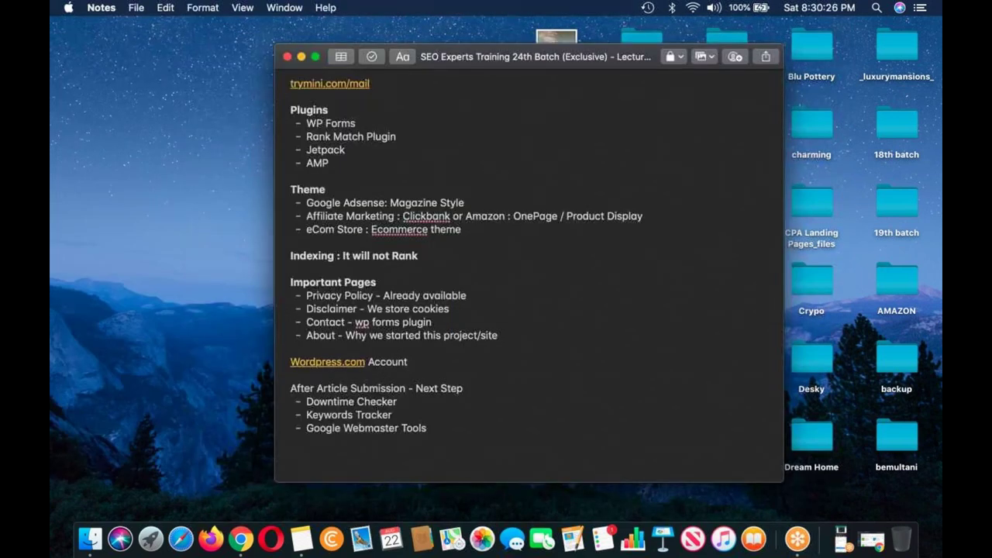
{"action": "left_click", "coordinate": [241, 539]}
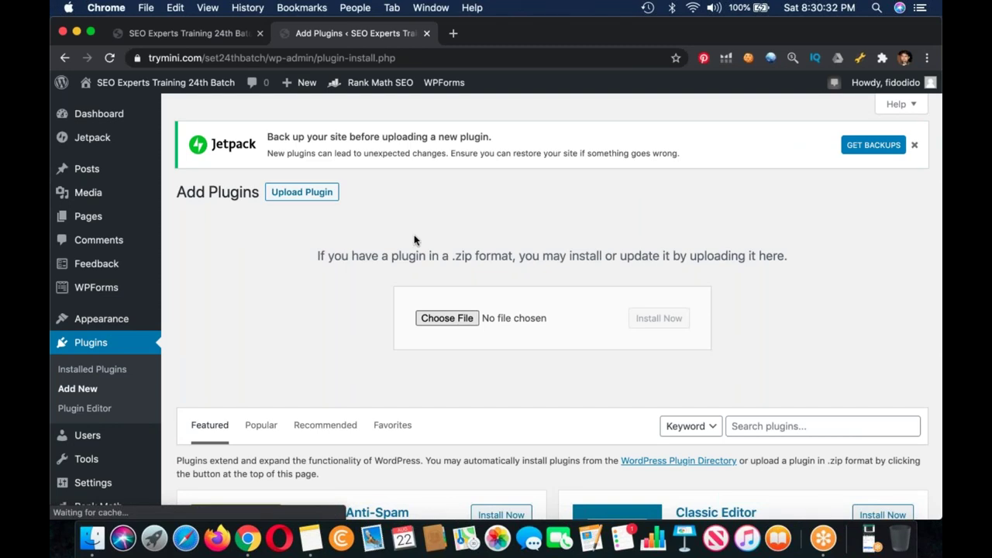
Step: Attach wp-rocket.zip from the Desktop to the plugin upload form and run Install Now
{"action": "left_click", "coordinate": [446, 318]}
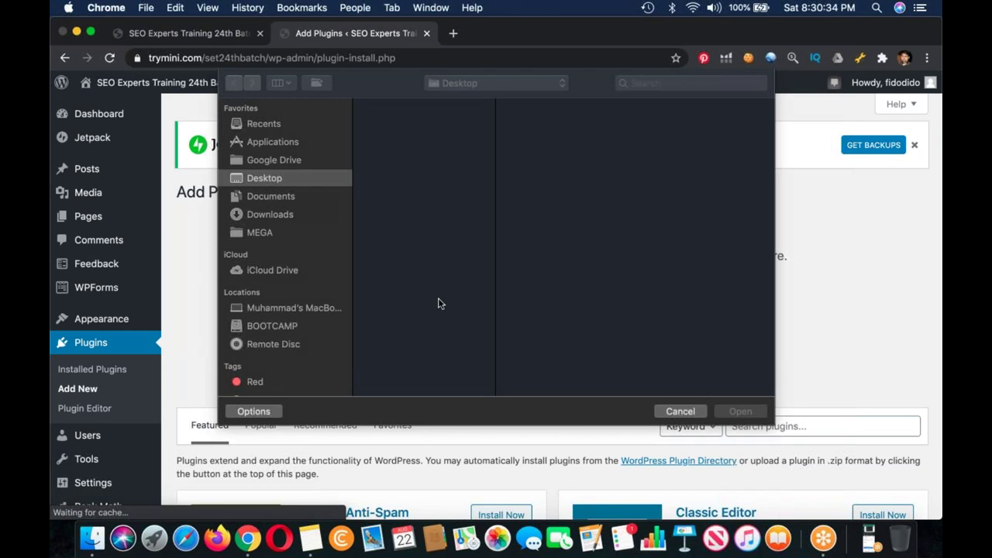
{"action": "scroll", "coordinate": [395, 372], "scroll_direction": "down", "scroll_amount": 2}
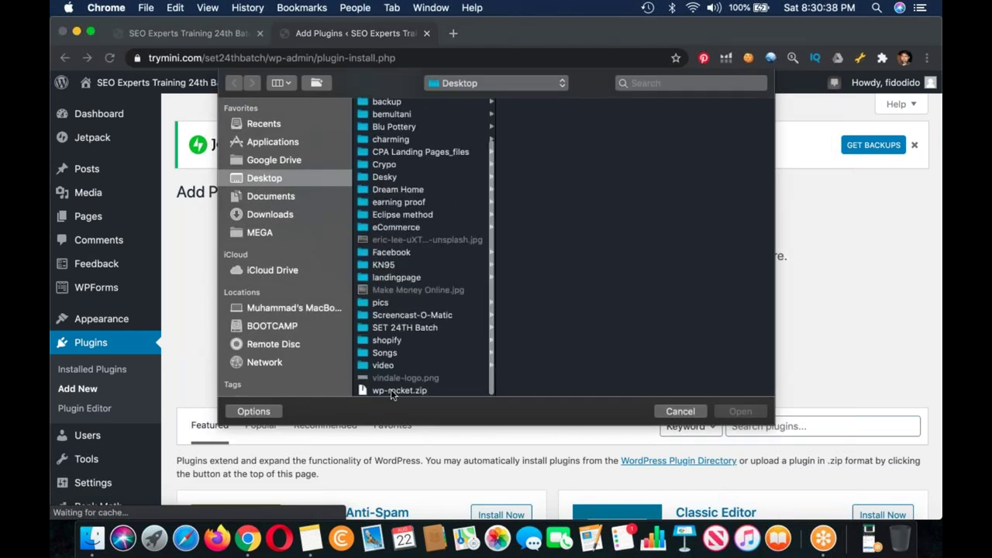
{"action": "left_click", "coordinate": [396, 391]}
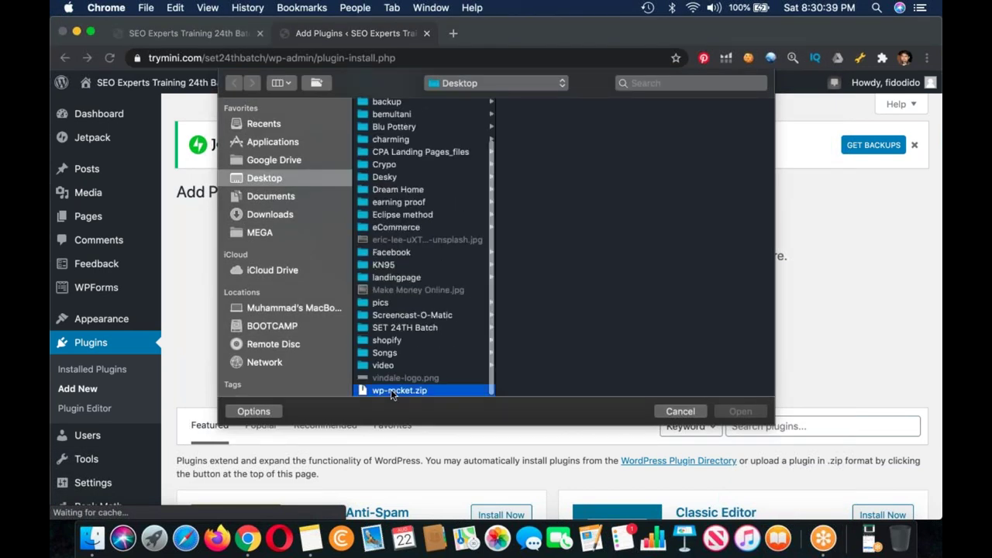
{"action": "double_click", "coordinate": [391, 391]}
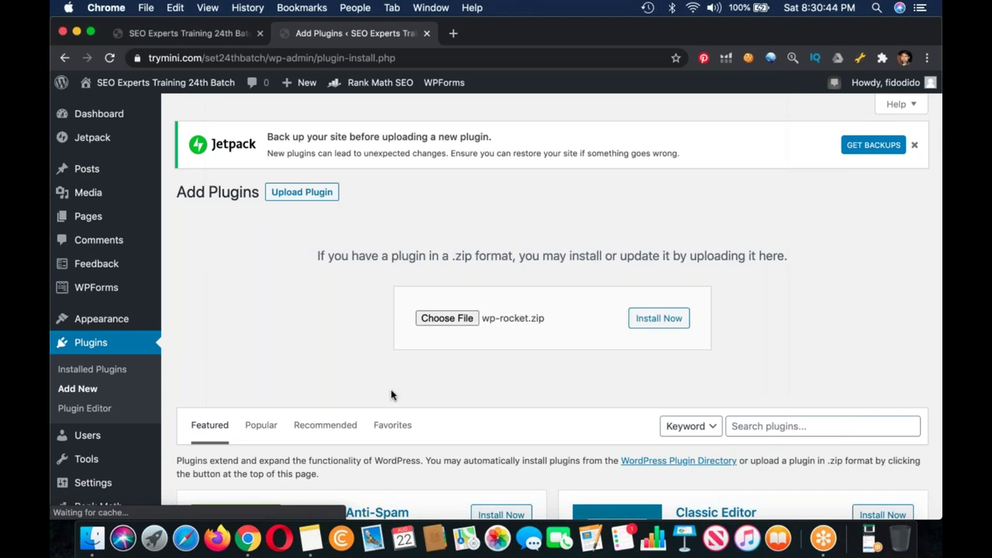
{"action": "left_click", "coordinate": [659, 318]}
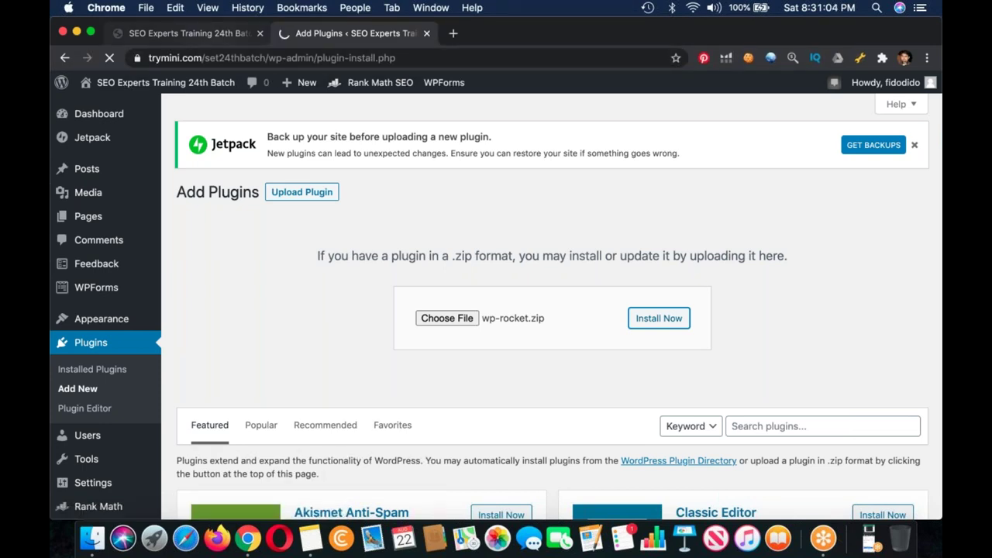
Step: Switch between the site homepage tab and the loading WP Rocket upload tab while it installs
{"action": "left_click", "coordinate": [189, 34]}
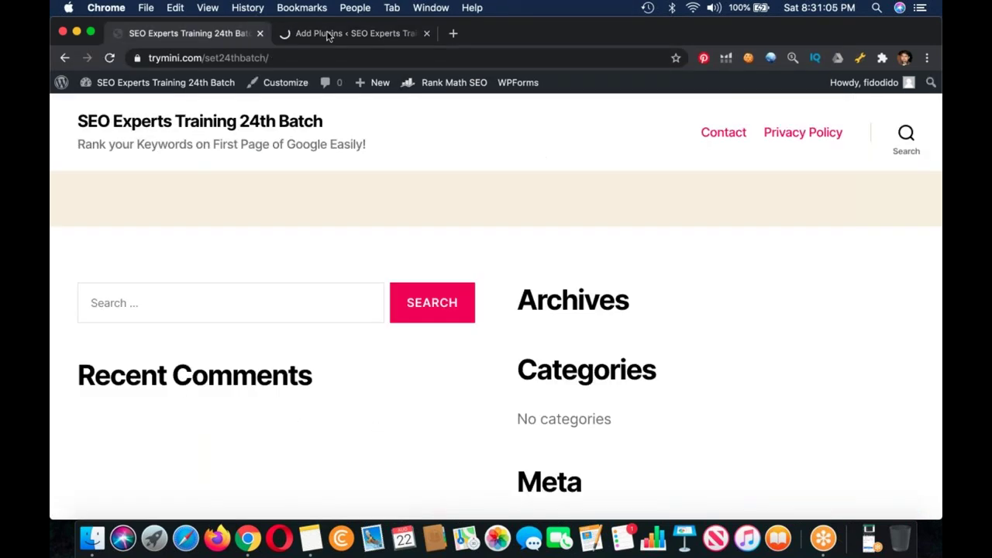
{"action": "key", "text": "ctrl+Tab"}
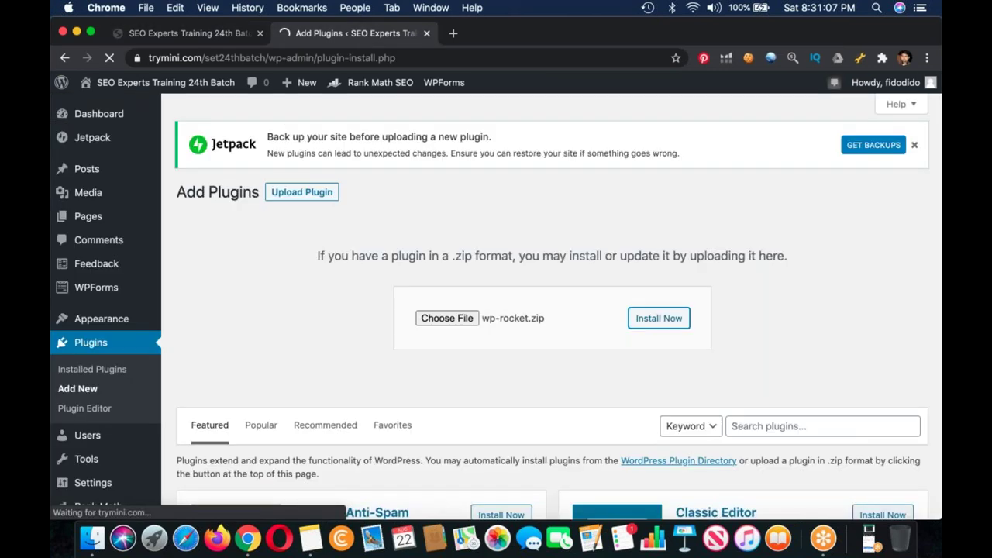
{"action": "key", "text": "ctrl+Tab"}
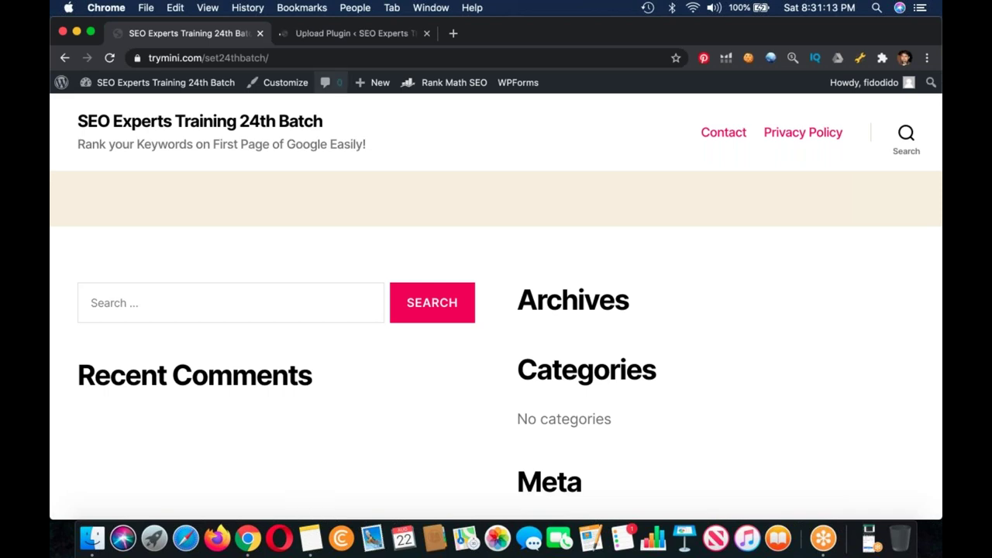
{"action": "key", "text": "ctrl+Tab"}
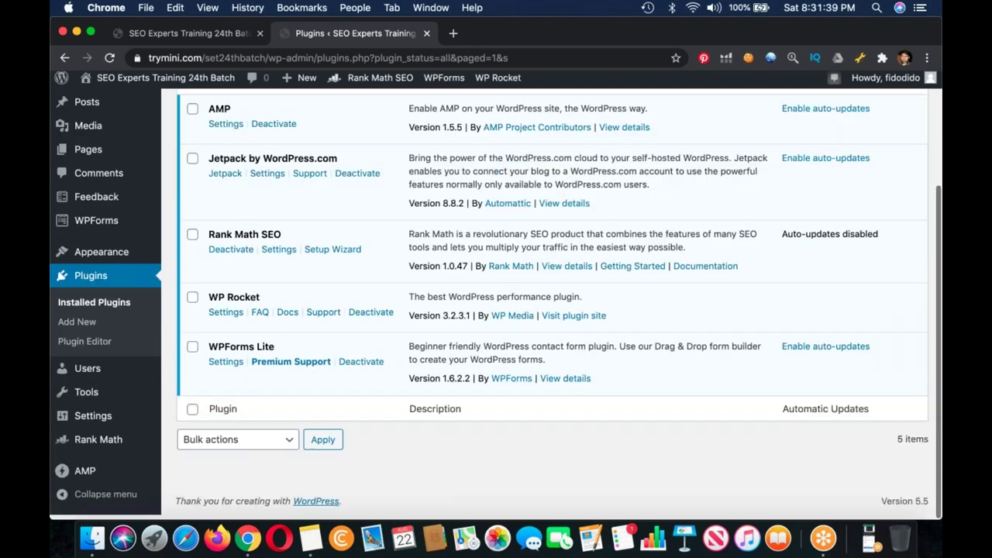
Step: Open Settings > WP Rocket and review the Cache tab's mobile and logged-in user options
{"action": "mouse_move", "coordinate": [93, 420]}
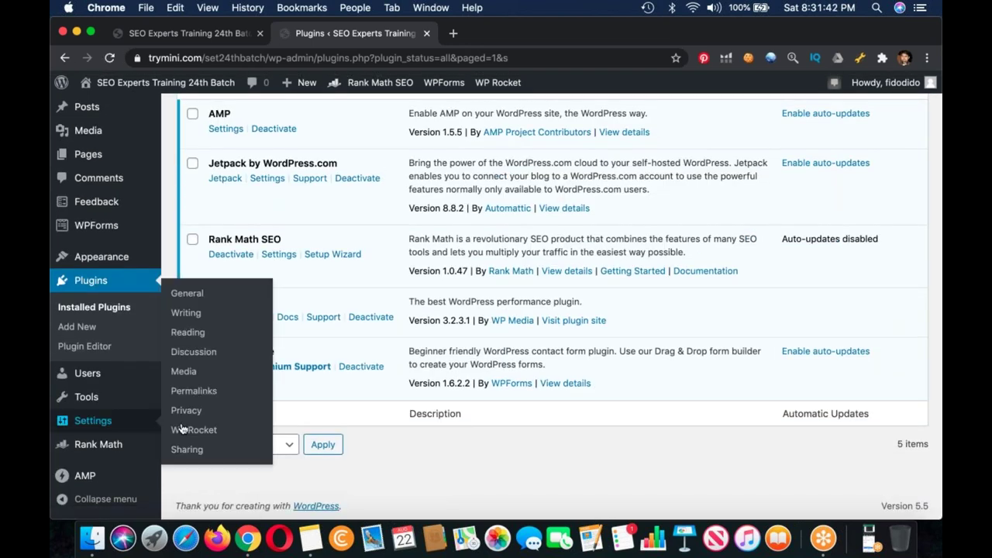
{"action": "left_click", "coordinate": [182, 429]}
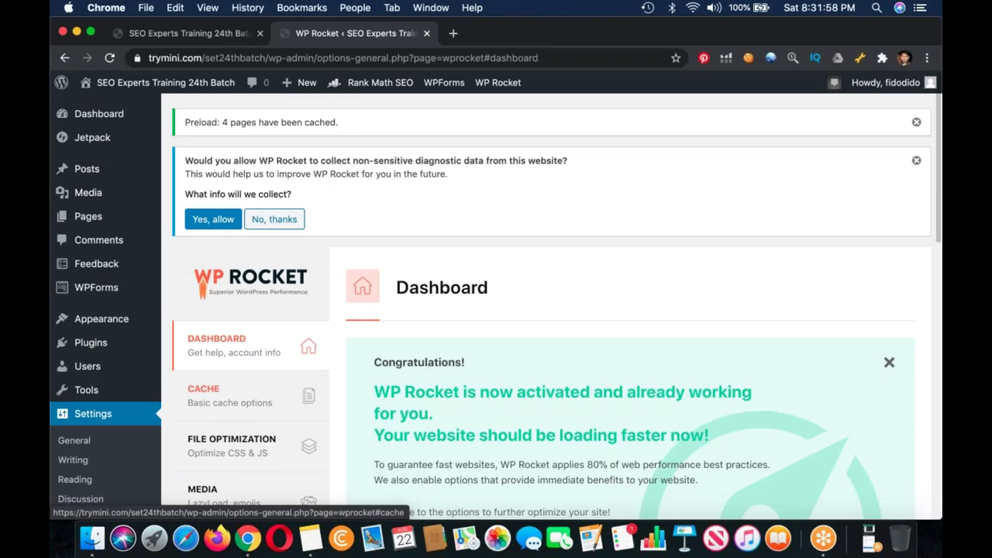
{"action": "left_click", "coordinate": [229, 396]}
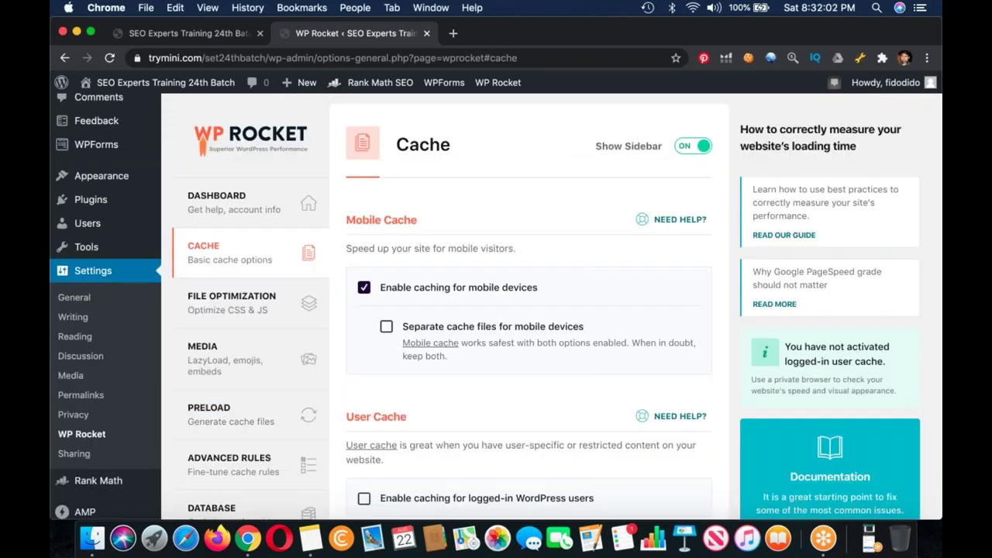
{"action": "scroll", "coordinate": [542, 310], "scroll_direction": "down", "scroll_amount": 4}
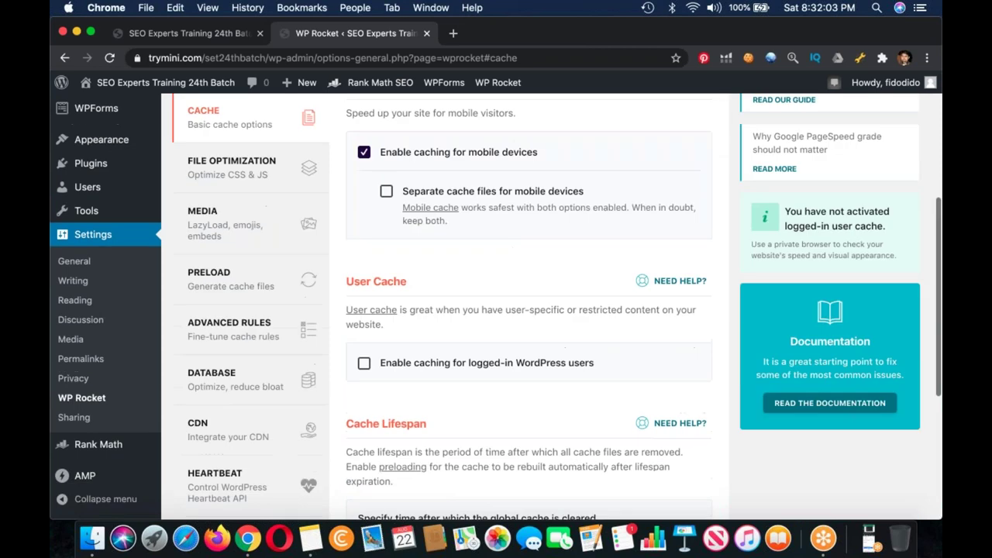
{"action": "scroll", "coordinate": [543, 310], "scroll_direction": "down", "scroll_amount": 1}
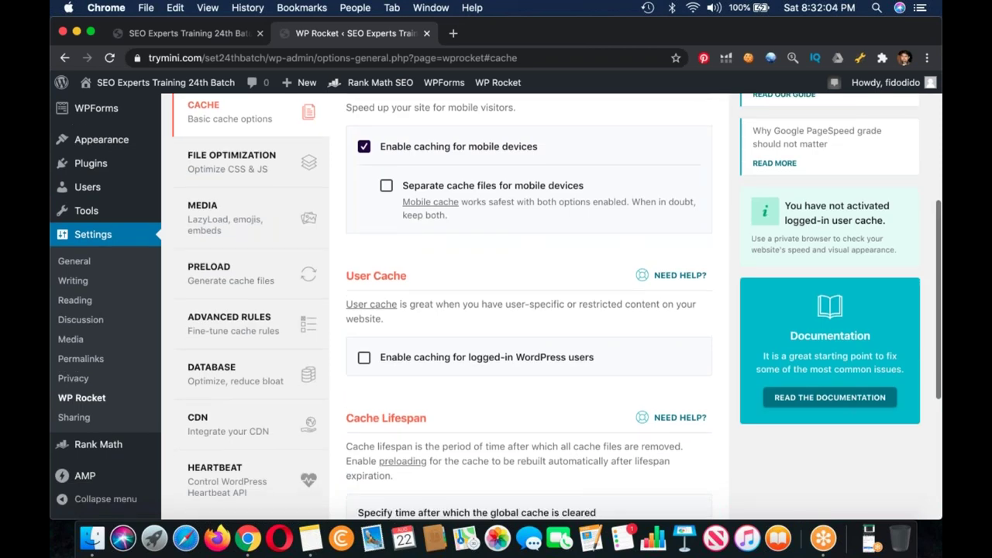
{"action": "scroll", "coordinate": [543, 310], "scroll_direction": "down", "scroll_amount": 8}
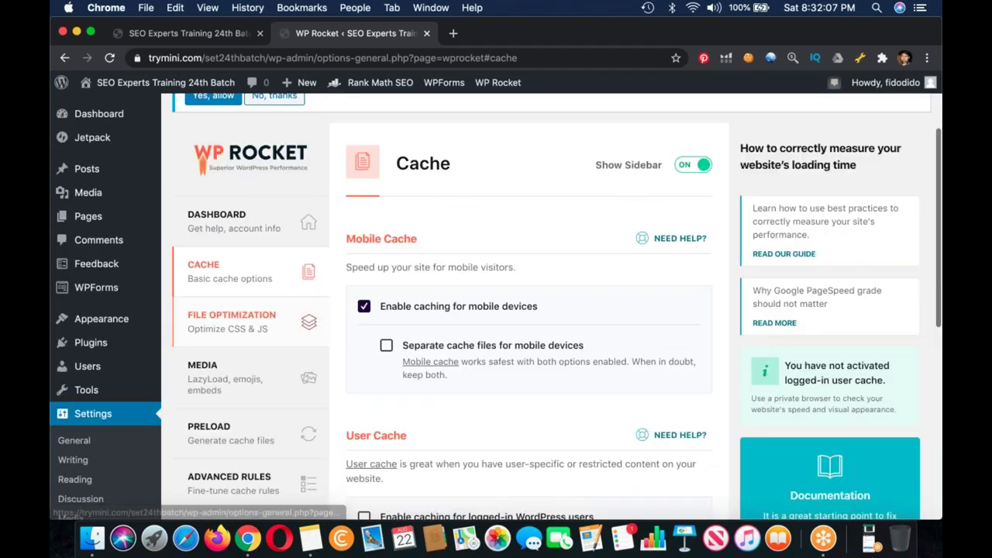
Step: In File Optimization, enable Minify HTML and removal of query strings from static resources
{"action": "left_click", "coordinate": [232, 321]}
{"action": "left_click", "coordinate": [363, 266]}
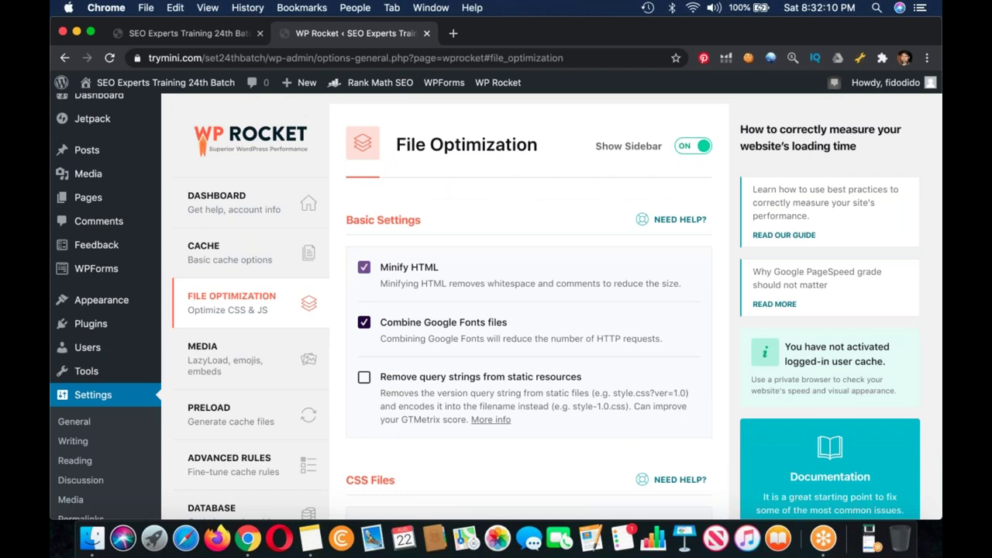
{"action": "left_click", "coordinate": [364, 376]}
{"action": "scroll", "coordinate": [496, 310], "scroll_direction": "down", "scroll_amount": 5}
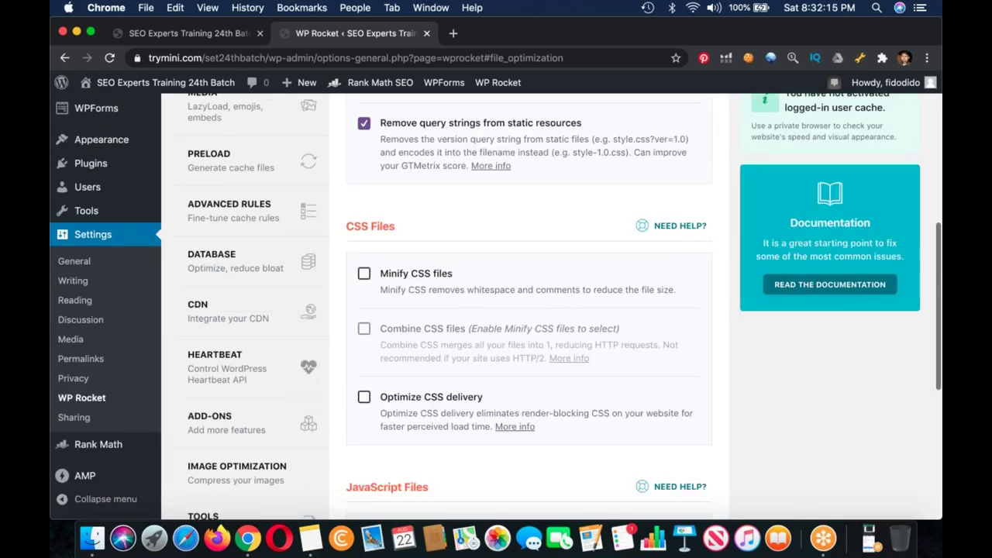
Step: Enable CSS minification and CSS file combining, confirming and dismissing their warnings
{"action": "left_click", "coordinate": [364, 273]}
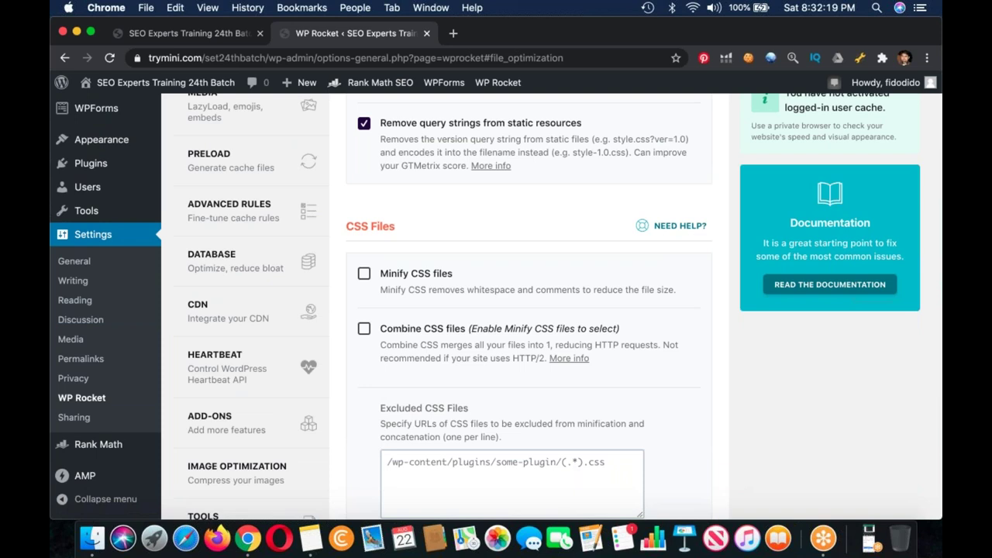
{"action": "left_click", "coordinate": [363, 328]}
{"action": "scroll", "coordinate": [527, 310], "scroll_direction": "down", "scroll_amount": 4}
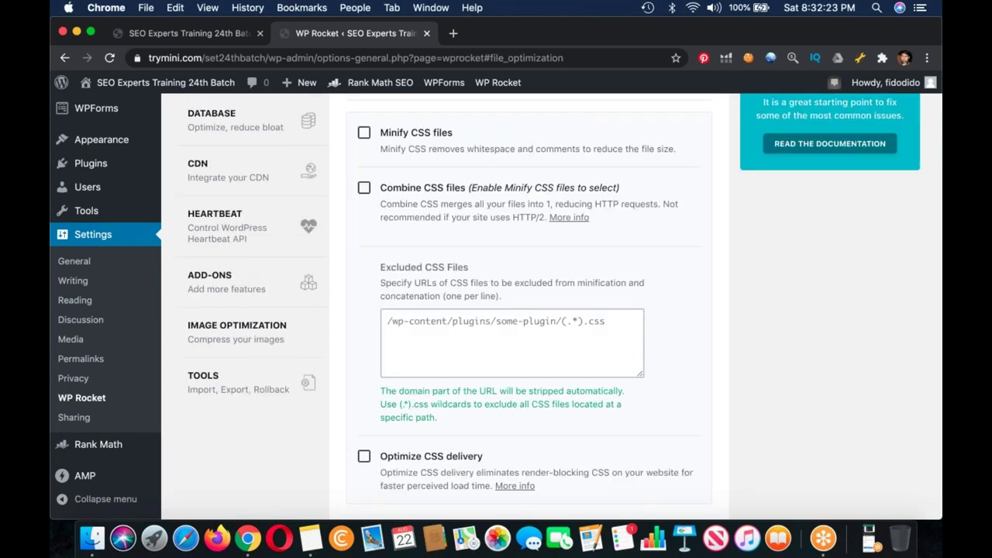
{"action": "left_click", "coordinate": [363, 133]}
{"action": "scroll", "coordinate": [527, 310], "scroll_direction": "up", "scroll_amount": 2}
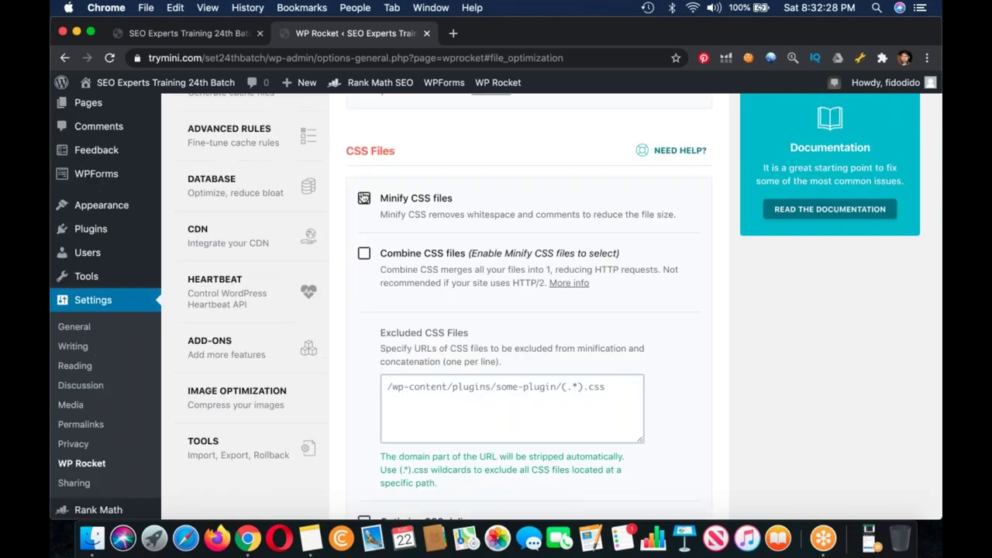
{"action": "left_click", "coordinate": [364, 199]}
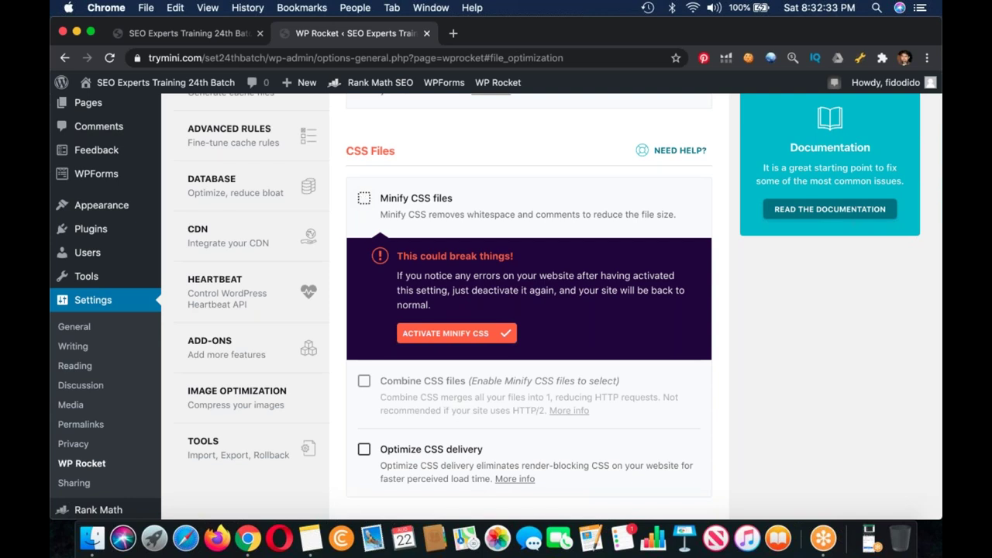
{"action": "left_click", "coordinate": [424, 333]}
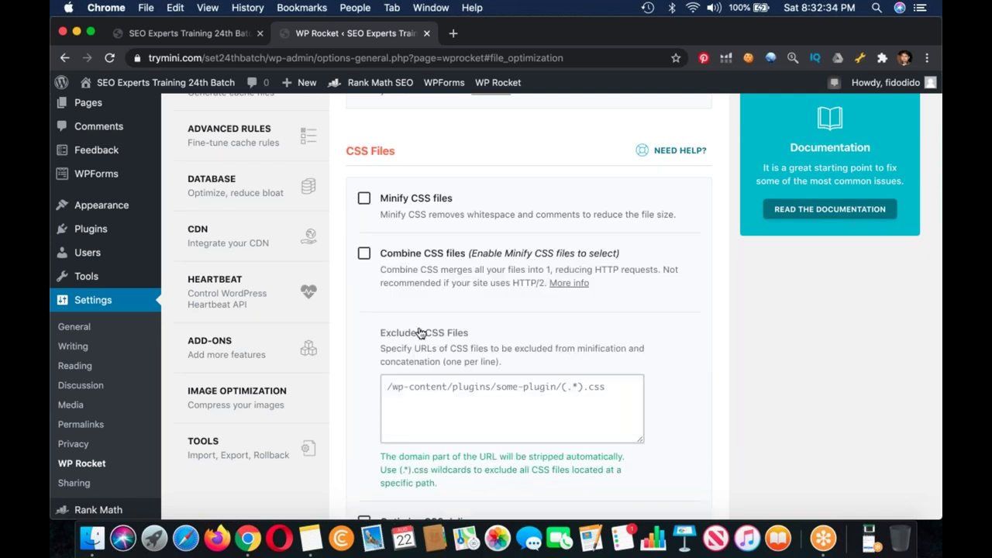
{"action": "left_click", "coordinate": [365, 254]}
{"action": "key", "text": "space"}
Step: Turn on optimized CSS delivery, JavaScript minification and JavaScript file combining
{"action": "scroll", "coordinate": [527, 310], "scroll_direction": "down", "scroll_amount": 3}
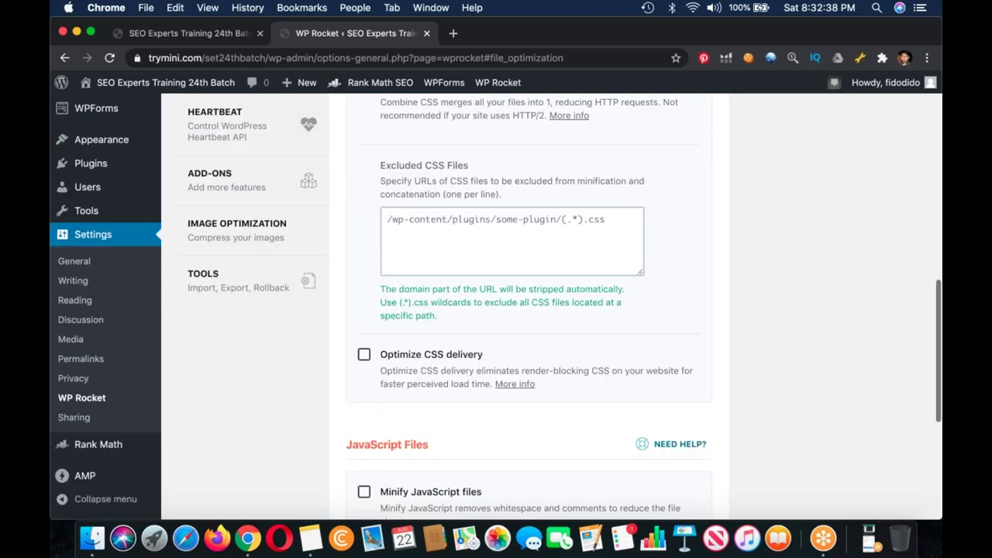
{"action": "left_click", "coordinate": [365, 354]}
{"action": "scroll", "coordinate": [527, 310], "scroll_direction": "down", "scroll_amount": 8}
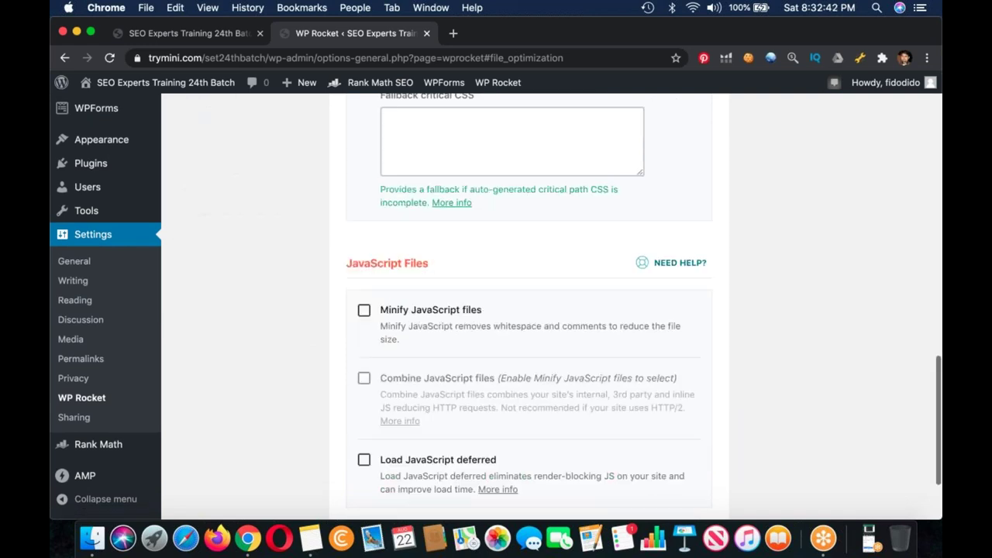
{"action": "left_click", "coordinate": [363, 182]}
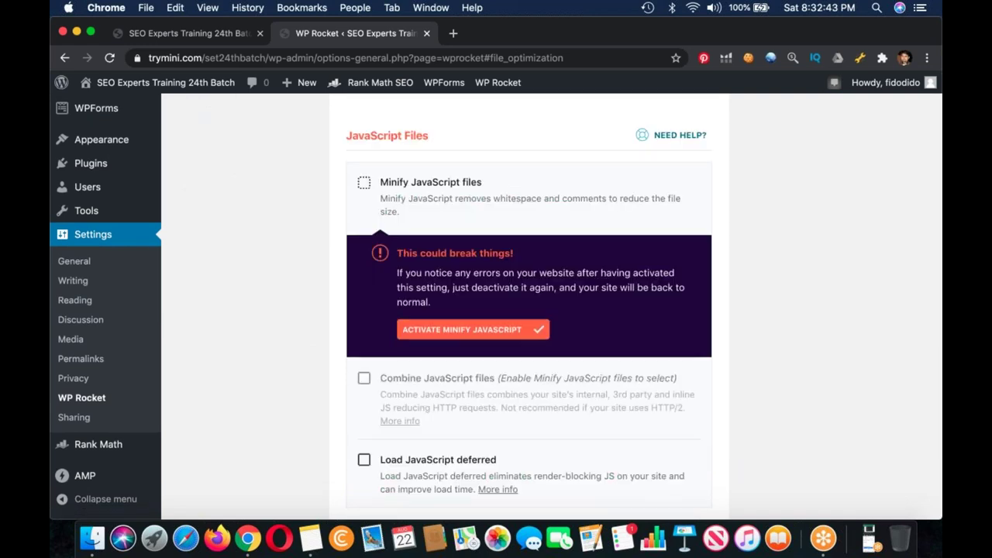
{"action": "left_click", "coordinate": [473, 330]}
{"action": "left_click", "coordinate": [365, 252]}
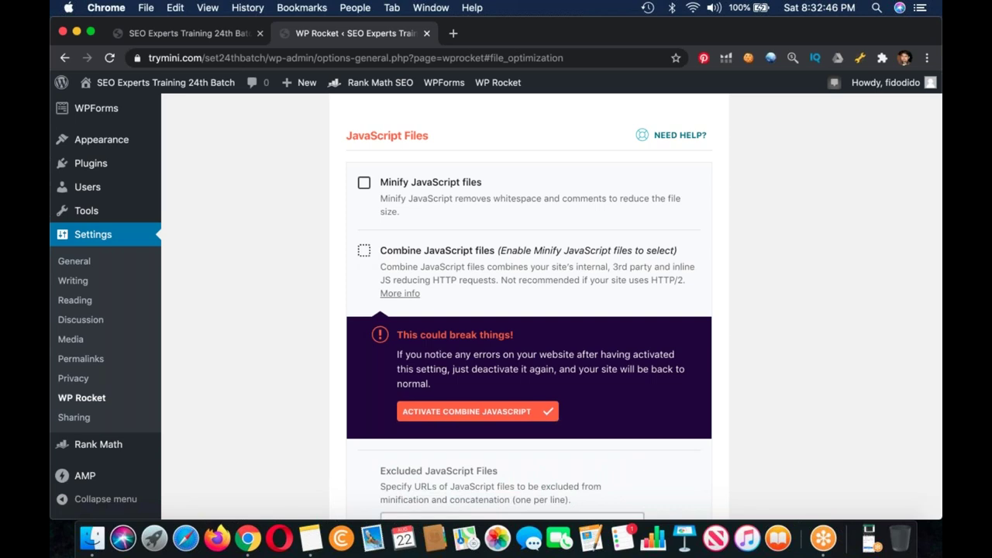
{"action": "left_click", "coordinate": [473, 412]}
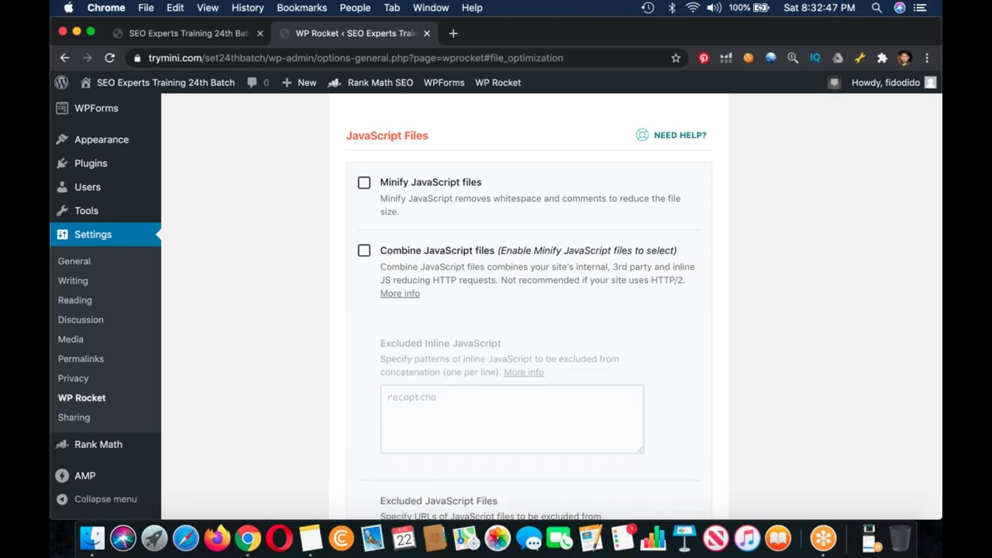
Step: Save the File Optimization settings
{"action": "scroll", "coordinate": [527, 310], "scroll_direction": "down", "scroll_amount": 5}
{"action": "scroll", "coordinate": [527, 310], "scroll_direction": "down", "scroll_amount": 1}
{"action": "left_click", "coordinate": [399, 427]}
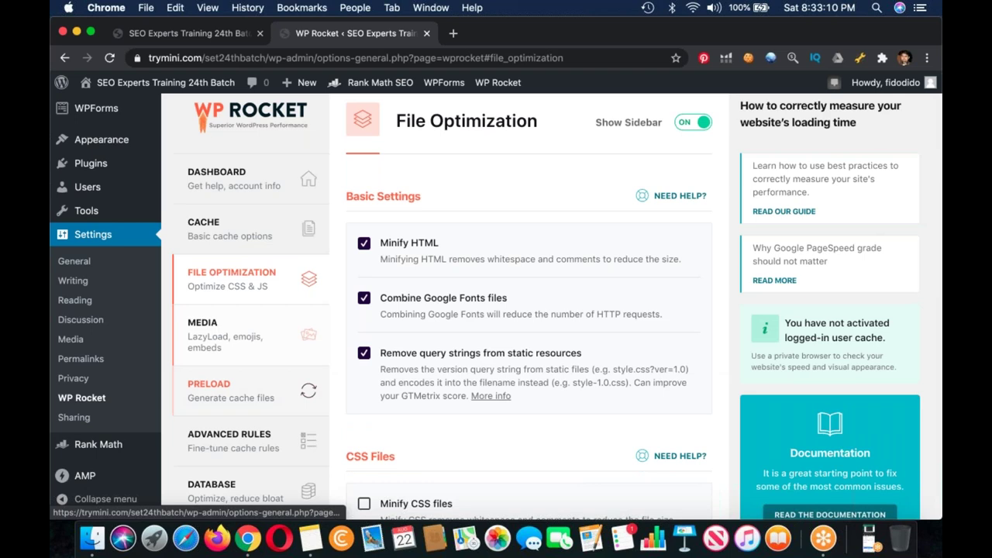
Step: Look through WP Rocket's Preload and Database cleanup settings
{"action": "left_click", "coordinate": [231, 390]}
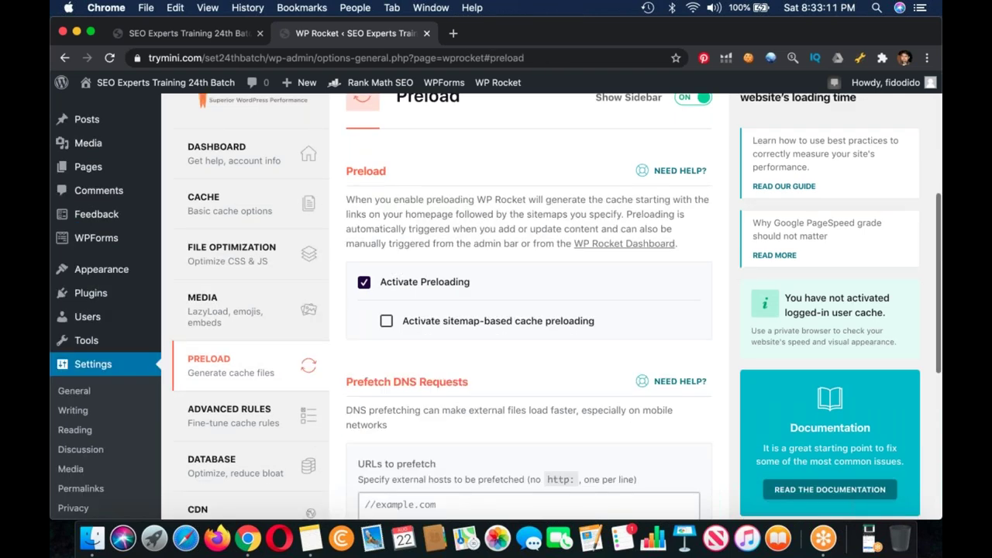
{"action": "scroll", "coordinate": [232, 349], "scroll_direction": "down", "scroll_amount": 3}
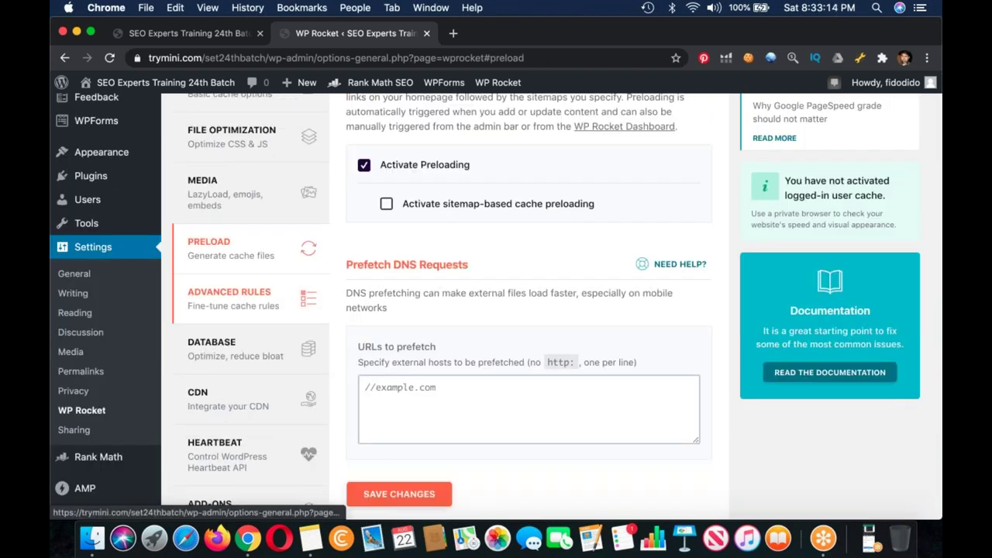
{"action": "left_click", "coordinate": [231, 349]}
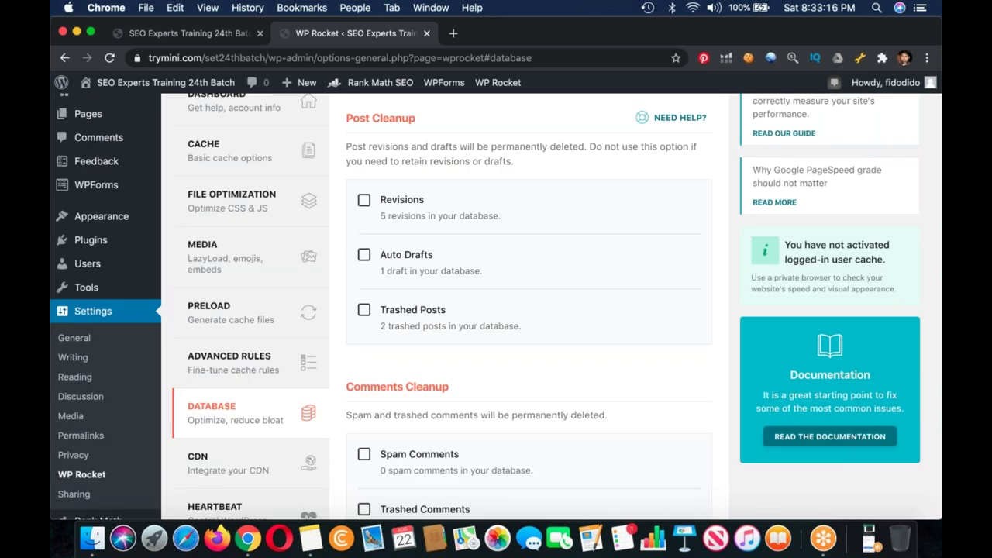
{"action": "scroll", "coordinate": [496, 310], "scroll_direction": "down", "scroll_amount": 5}
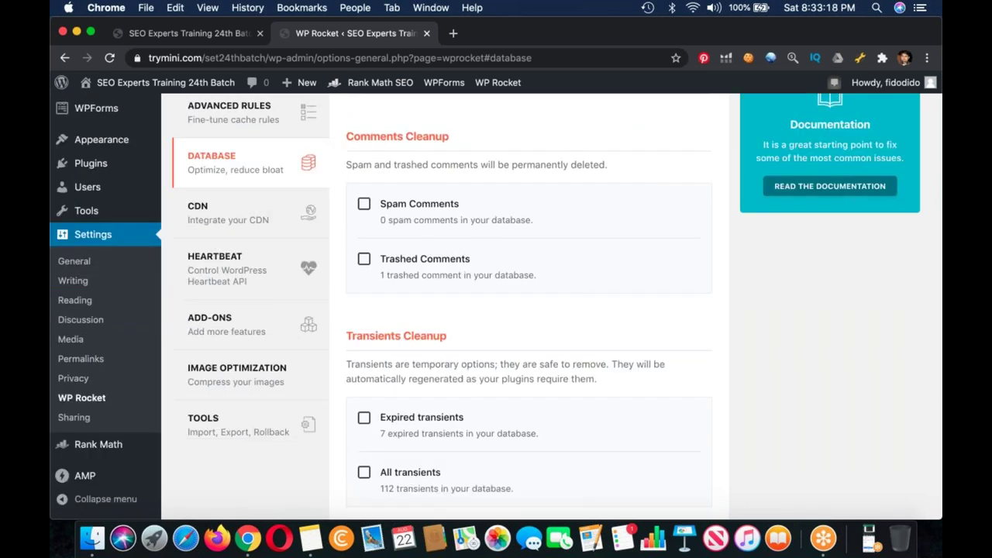
Step: Review the Image Optimization section offering Imagify, then start loading Plugins > Add New
{"action": "left_click", "coordinate": [237, 374]}
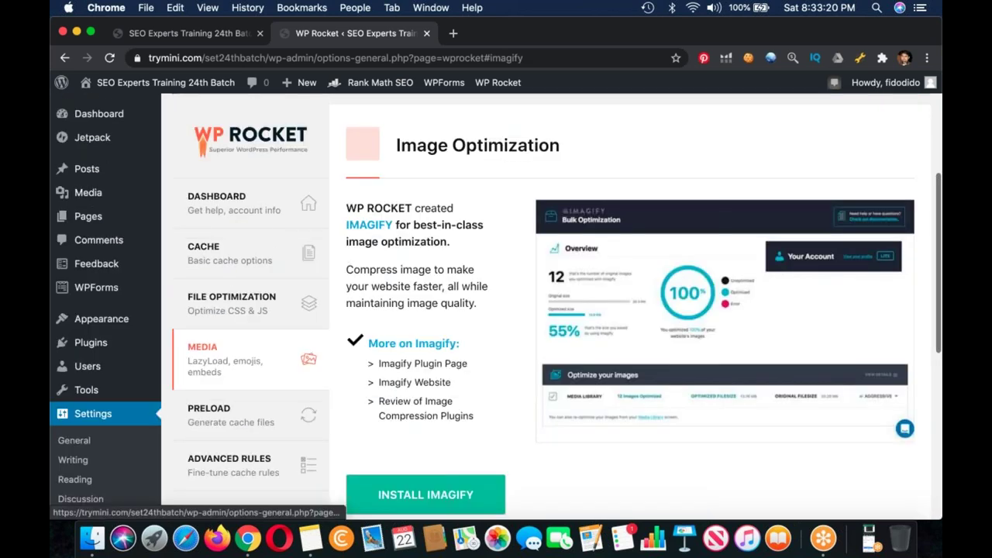
{"action": "scroll", "coordinate": [496, 310], "scroll_direction": "down", "scroll_amount": 3}
{"action": "scroll", "coordinate": [496, 310], "scroll_direction": "up", "scroll_amount": 9}
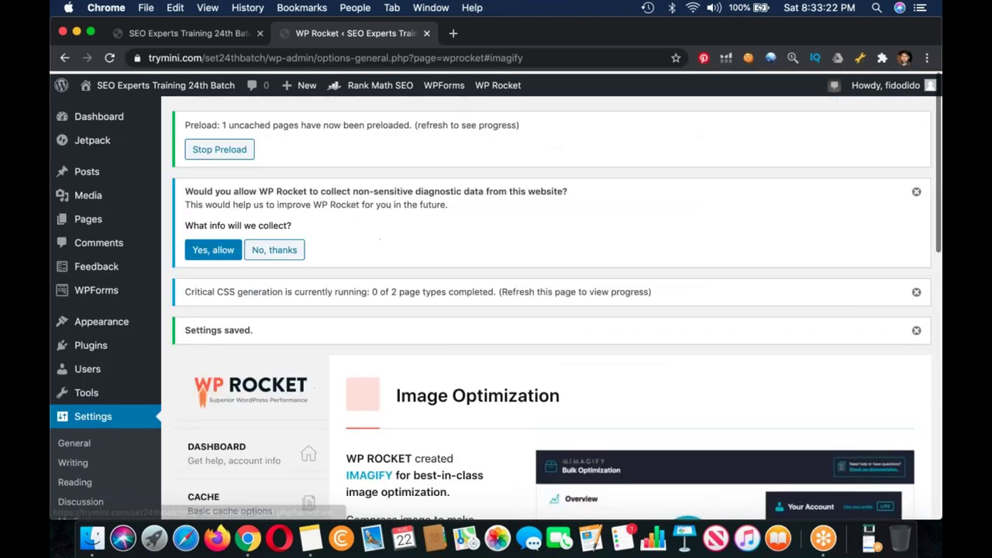
{"action": "scroll", "coordinate": [496, 310], "scroll_direction": "down", "scroll_amount": 7}
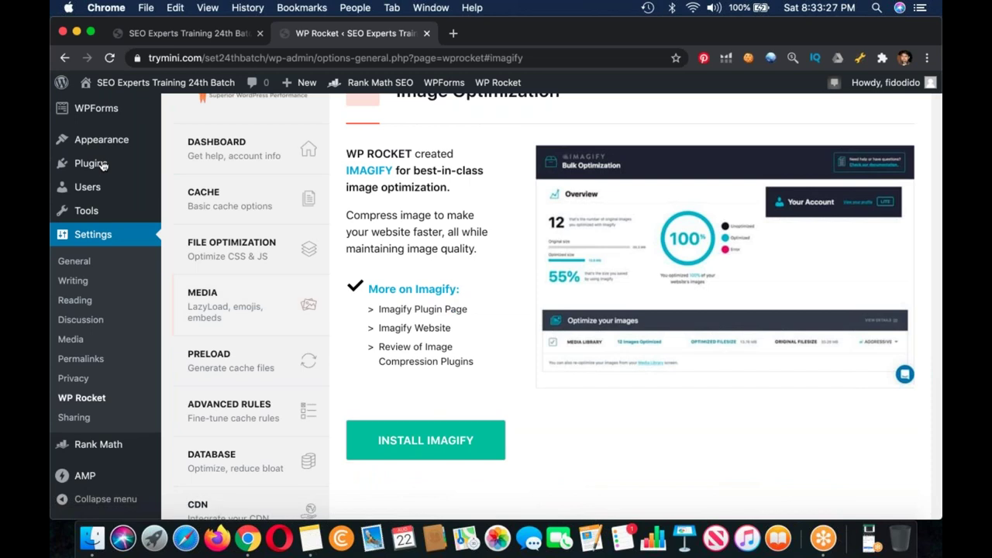
{"action": "scroll", "coordinate": [102, 165], "scroll_direction": "down", "scroll_amount": 2}
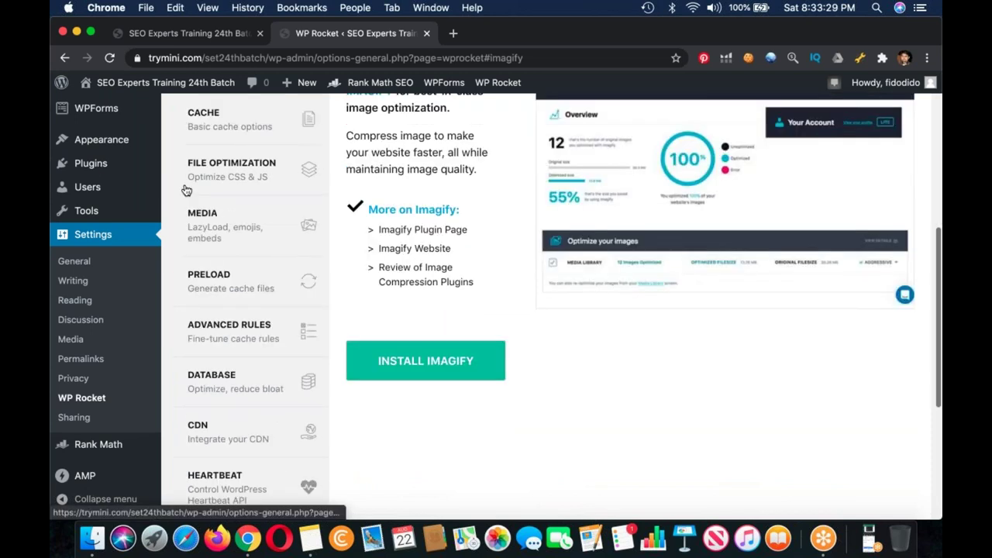
{"action": "mouse_move", "coordinate": [102, 165]}
{"action": "left_click", "coordinate": [190, 185]}
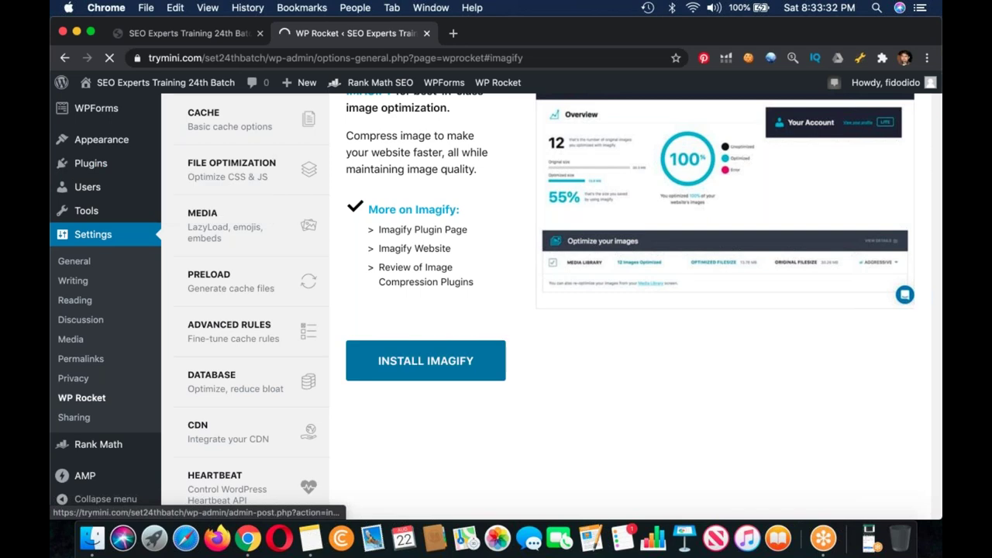
Step: Open the INSTALL IMAGIFY link in a new tab, switch to it, then bring Notes forward
{"action": "right_click", "coordinate": [396, 361]}
{"action": "left_click", "coordinate": [457, 328]}
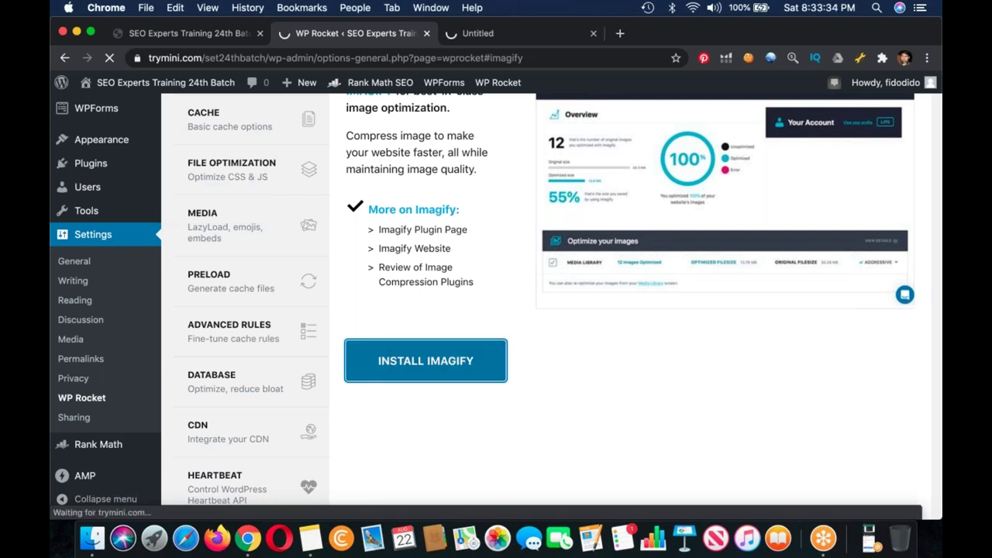
{"action": "key", "text": "ctrl+Tab"}
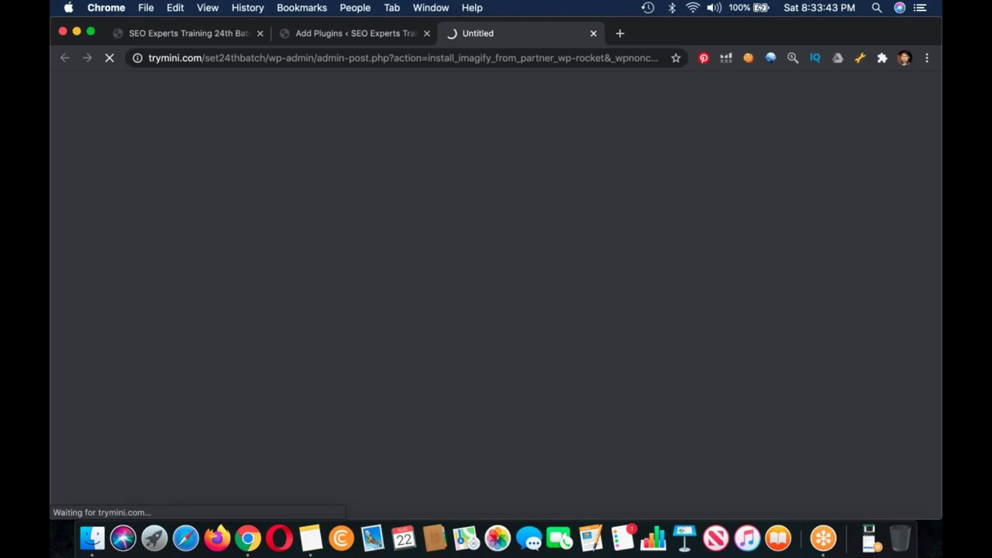
{"action": "key", "text": "super+Tab"}
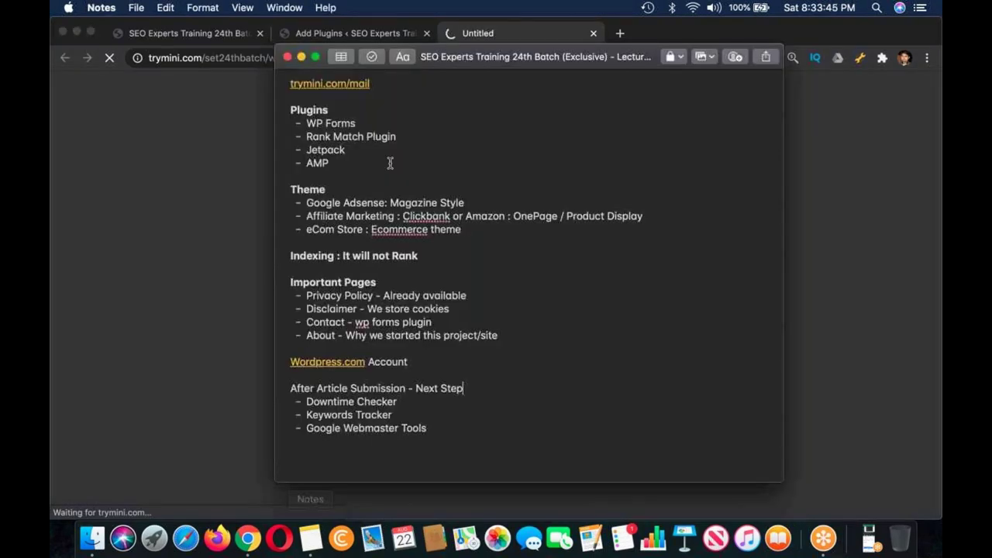
Step: Add 'WP Rocket' and 'Imagify' as new bullets below AMP in Notes, then return to Chrome
{"action": "left_click", "coordinate": [390, 163]}
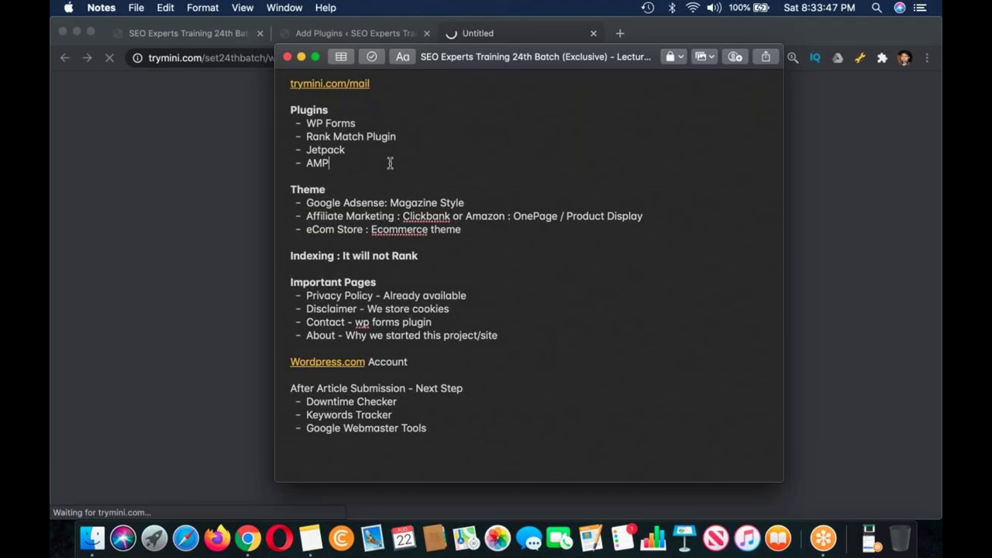
{"action": "key", "text": "Return"}
{"action": "type", "text": "WP R"}
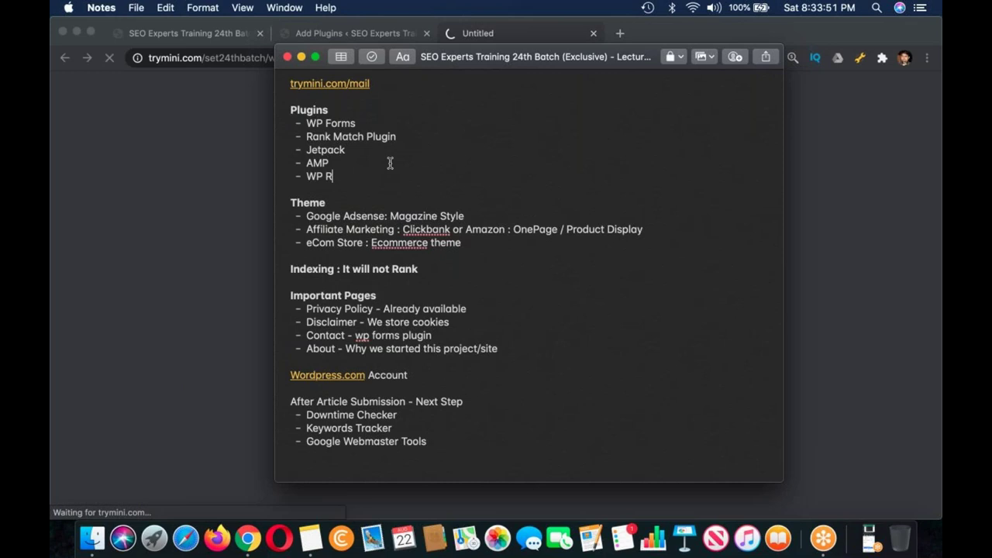
{"action": "type", "text": "ocket"}
{"action": "key", "text": "Return"}
{"action": "type", "text": "Imagify"}
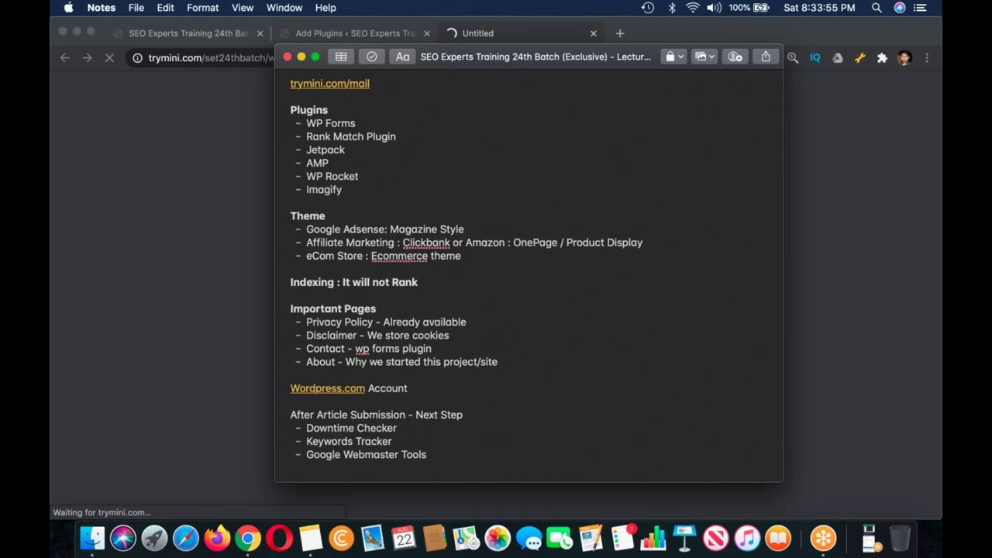
{"action": "left_click", "coordinate": [376, 35]}
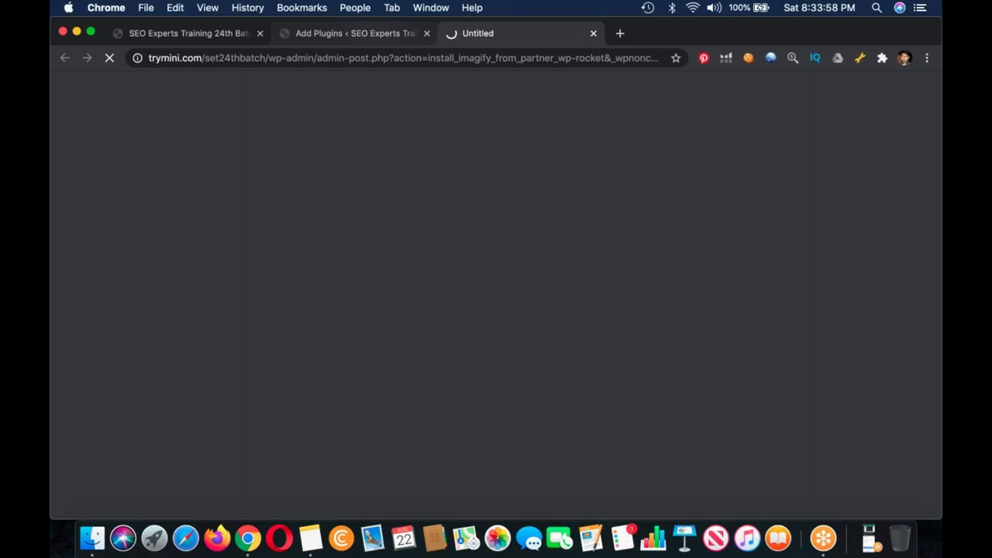
Step: Search Add Plugins for 'imag', then switch back to the WP Rocket tab
{"action": "key", "text": "ctrl+shift+Tab"}
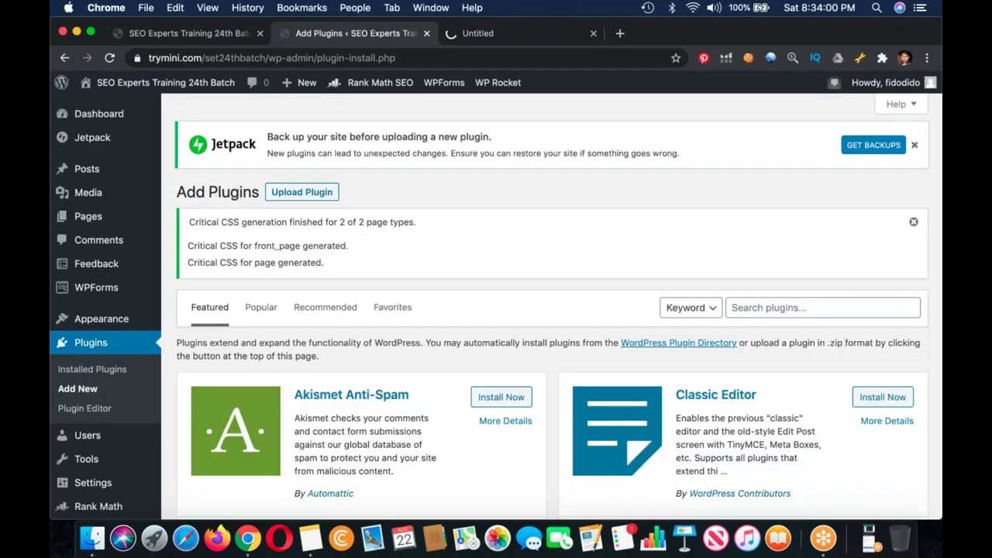
{"action": "left_click", "coordinate": [822, 307]}
{"action": "type", "text": "imag"}
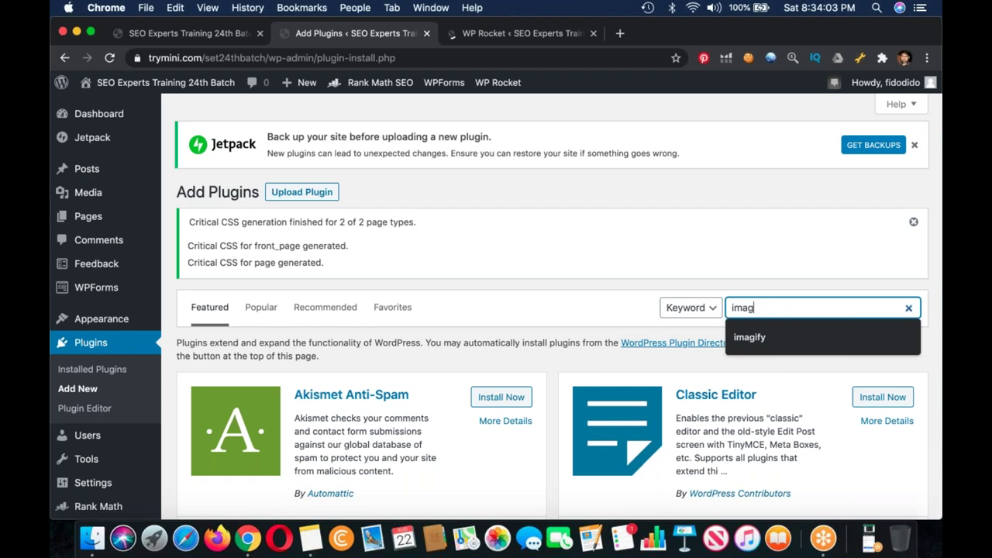
{"action": "key", "text": "ctrl+Tab"}
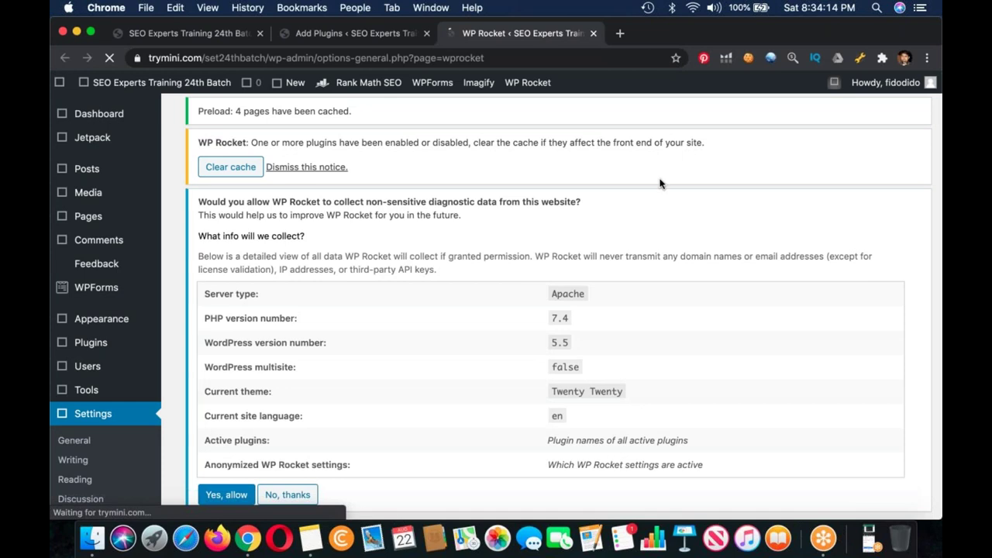
Step: Scroll to the Imagify welcome banner and choose SIGN UP, IT'S FREE!
{"action": "scroll", "coordinate": [674, 183], "scroll_direction": "down", "scroll_amount": 1}
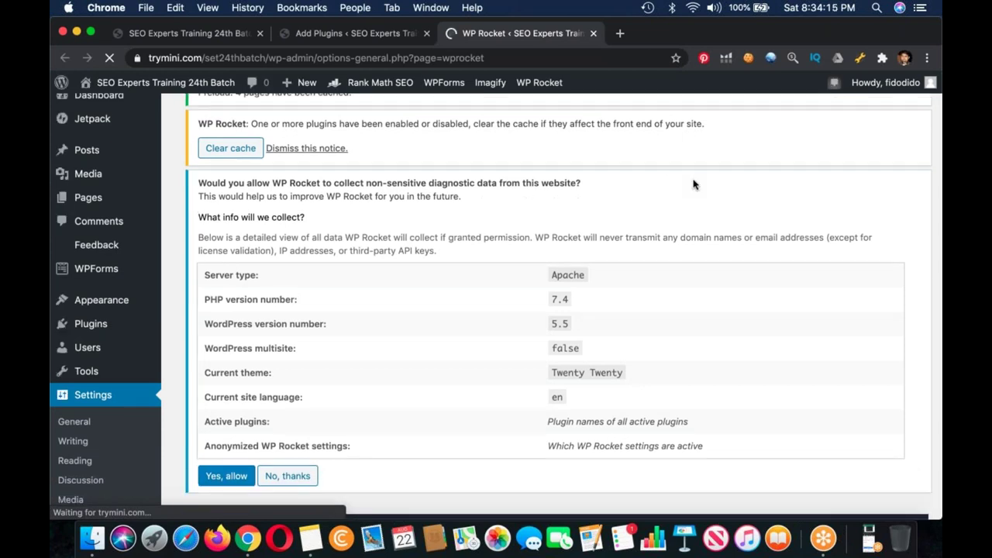
{"action": "scroll", "coordinate": [694, 183], "scroll_direction": "down", "scroll_amount": 5}
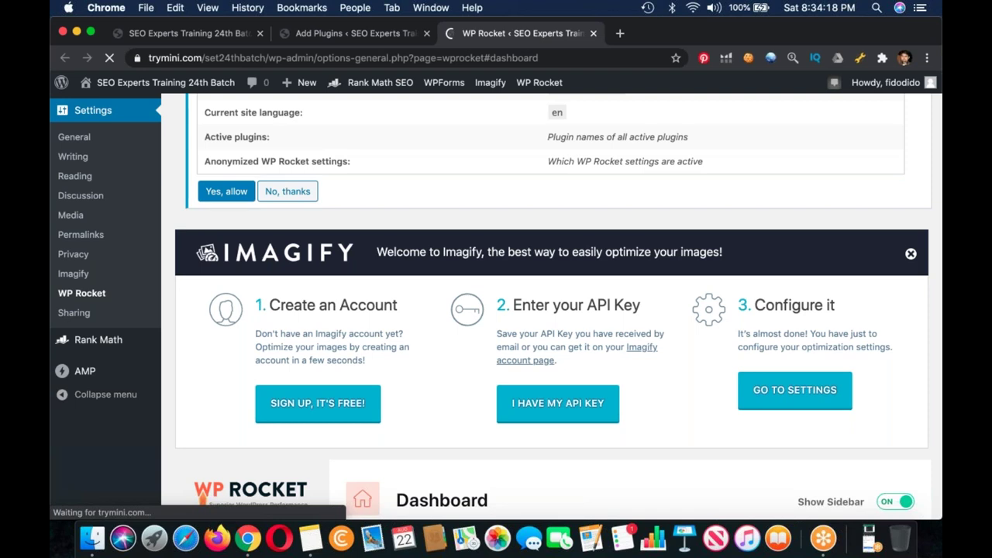
{"action": "scroll", "coordinate": [552, 310], "scroll_direction": "up", "scroll_amount": 5}
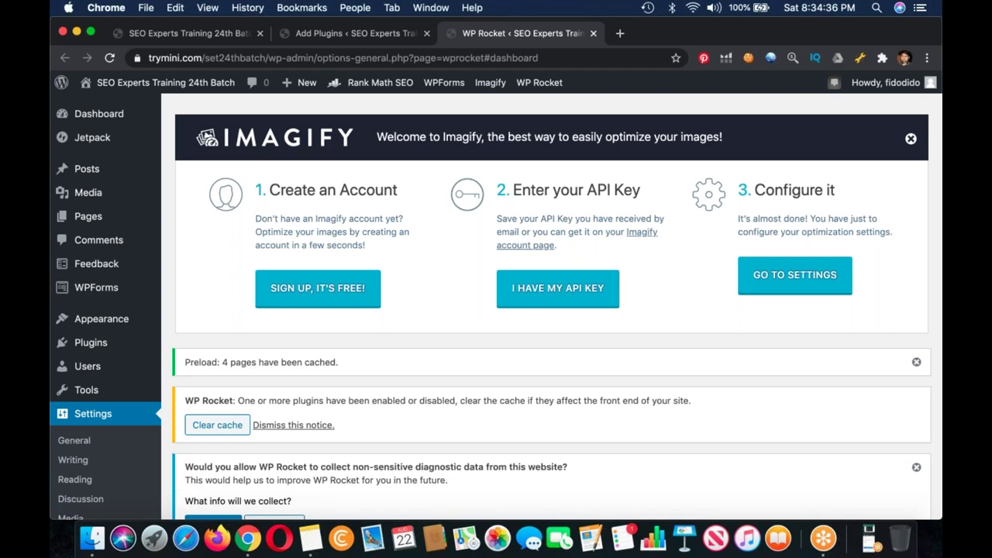
{"action": "left_click", "coordinate": [318, 288]}
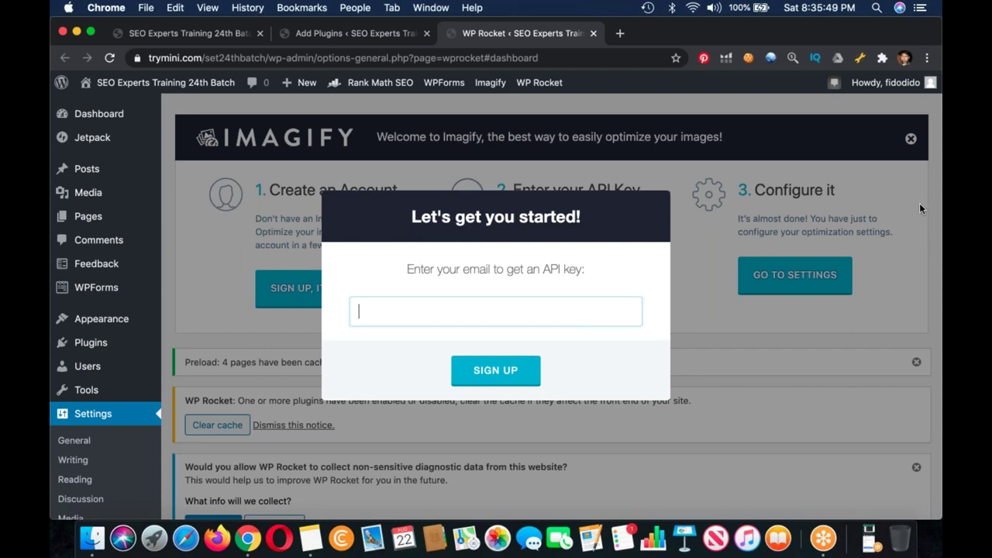
Step: Dismiss the Imagify sign-up modal with Escape, leaving the three-step Imagify welcome panel on the WP Rocket dashboard
{"action": "left_click", "coordinate": [495, 334]}
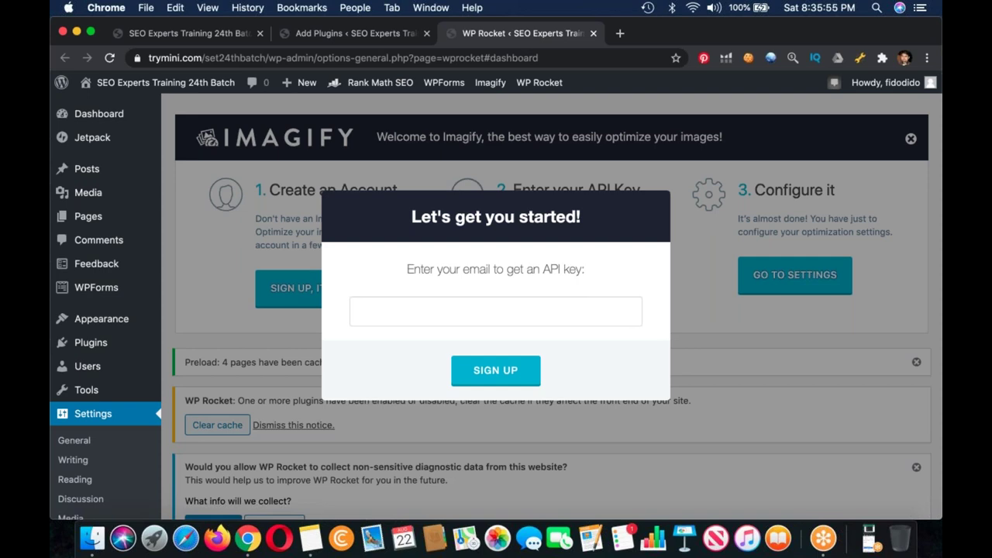
{"action": "key", "text": "Escape"}
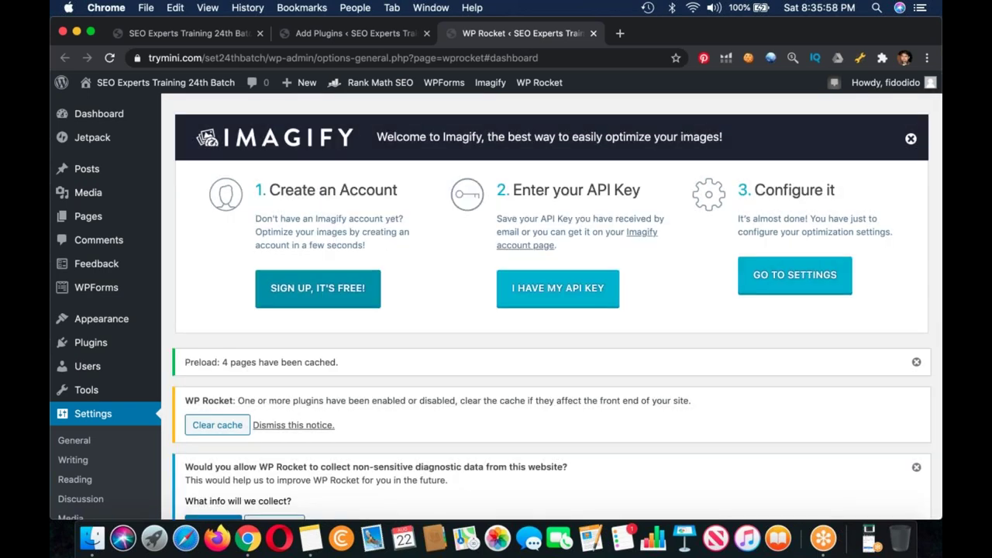
{"action": "mouse_move", "coordinate": [140, 209]}
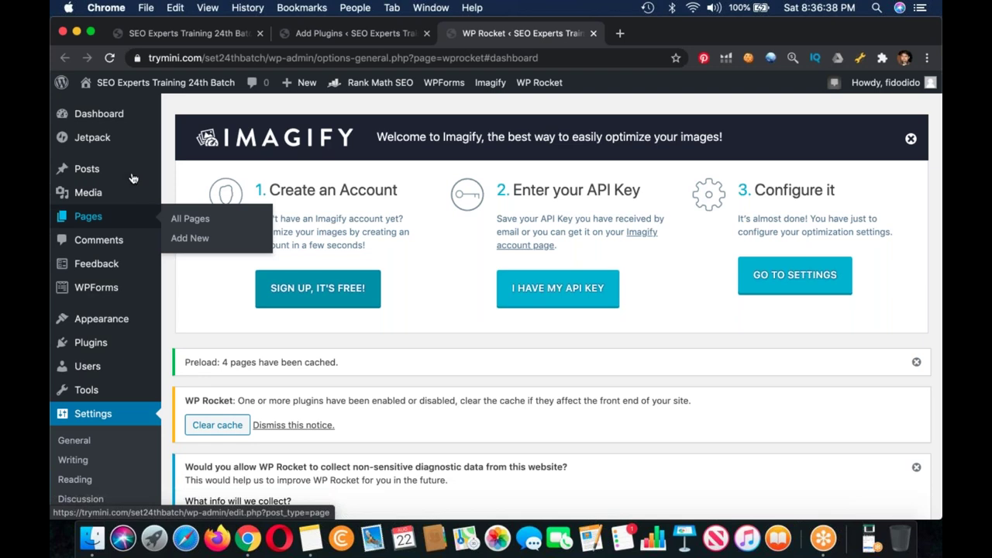
{"action": "mouse_move", "coordinate": [133, 172]}
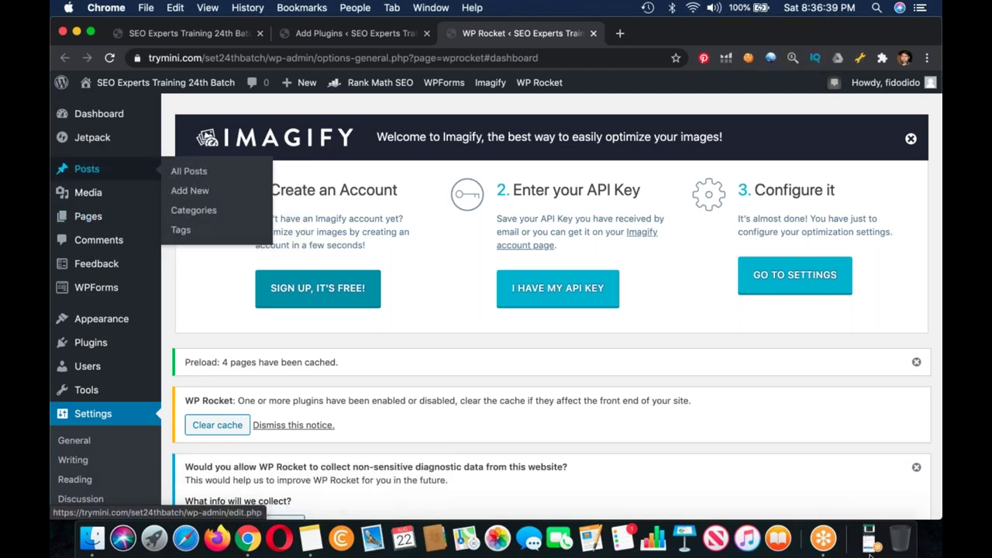